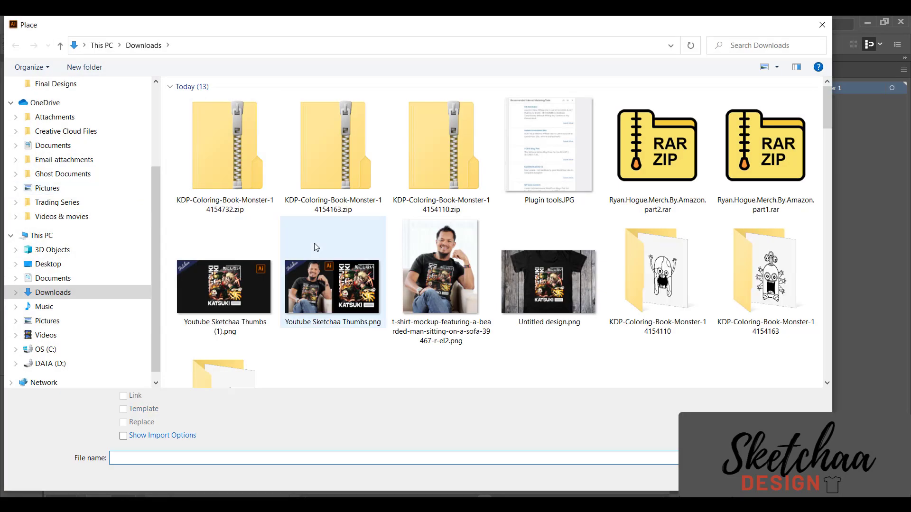
Place the monster image from the KDP-Coloring-Book-Monster-14154110 folder beside the artboard's upper-left edge and enlarge it
{"action": "double_click", "coordinate": [659, 269]}
{"action": "double_click", "coordinate": [199, 120]}
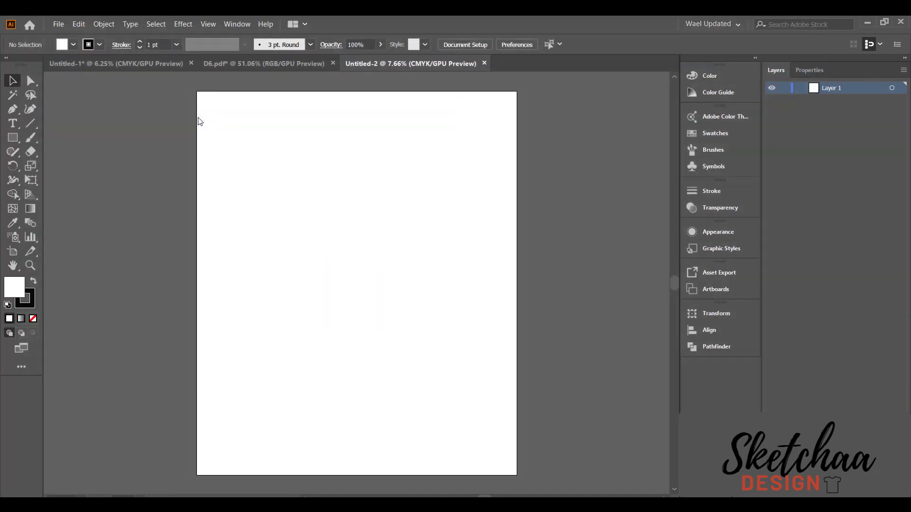
{"action": "left_click", "coordinate": [85, 124]}
{"action": "left_click", "coordinate": [51, 81]}
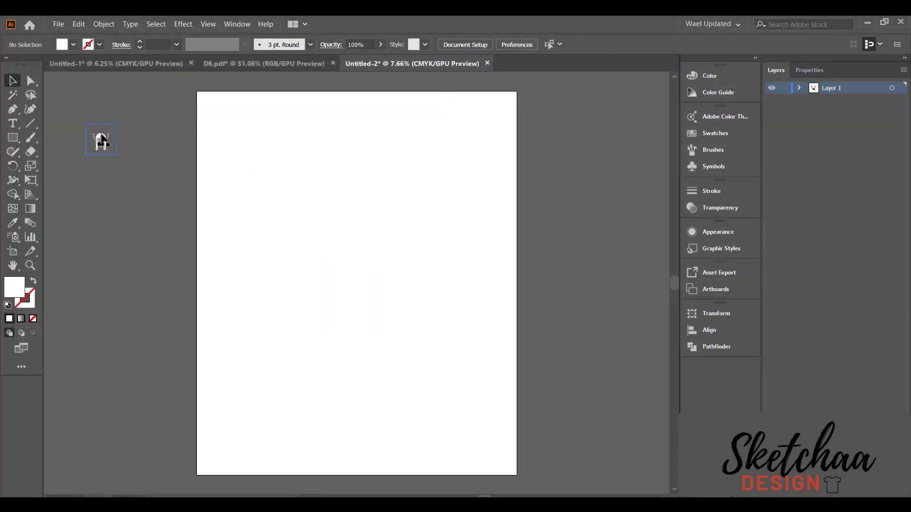
{"action": "left_click", "coordinate": [117, 155]}
{"action": "left_click_drag", "start_coordinate": [119, 157], "coordinate": [157, 197]}
Place the many-armed monster image from the KDP-Coloring-Book-Monster-14154163 folder into the document
{"action": "left_click", "coordinate": [59, 26]}
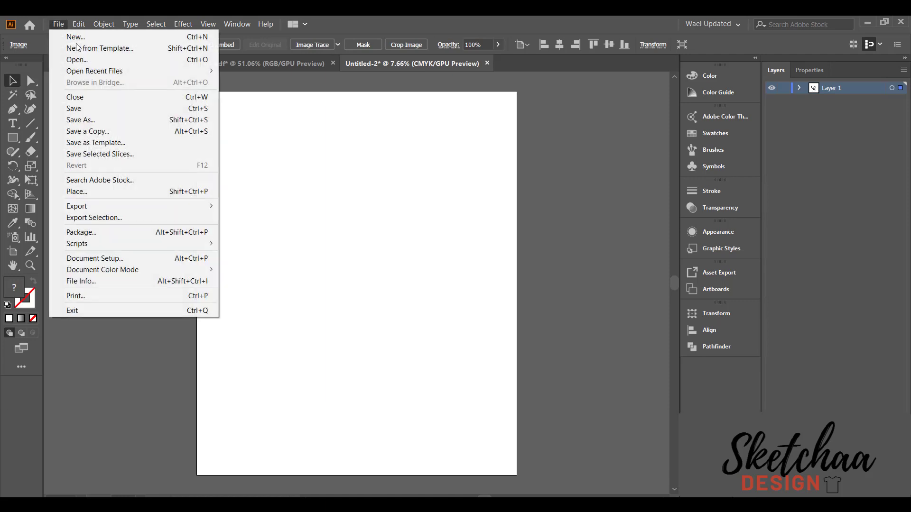
{"action": "left_click", "coordinate": [114, 193]}
{"action": "left_click", "coordinate": [60, 45]}
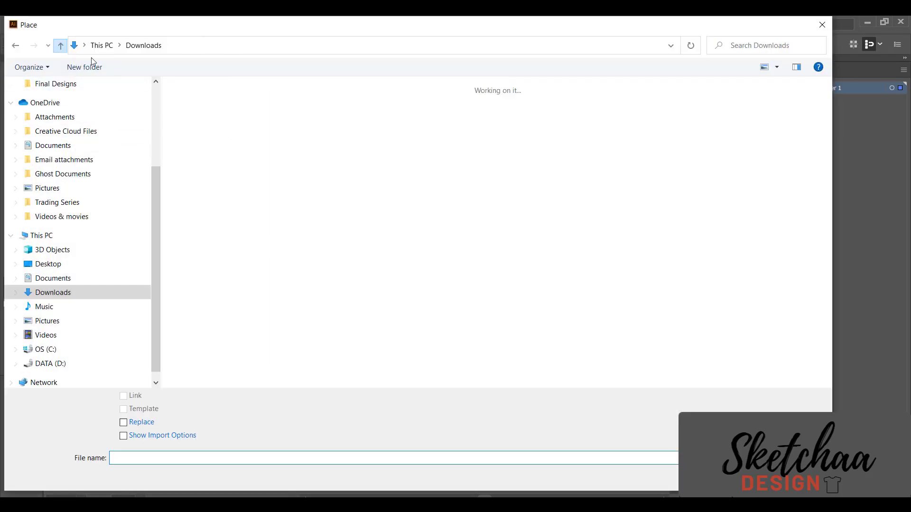
{"action": "double_click", "coordinate": [755, 296]}
{"action": "double_click", "coordinate": [190, 116]}
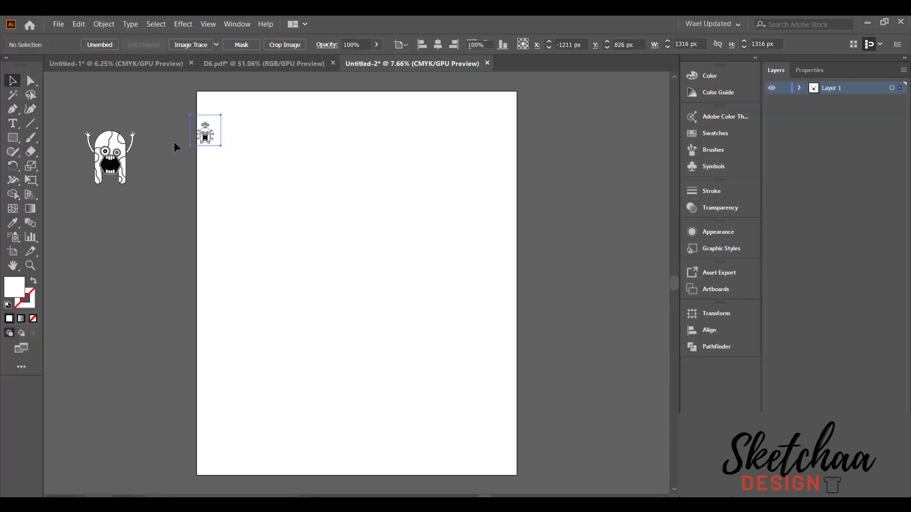
Move the many-armed monster below the first monster, outside the artboard, and enlarge it proportionally
{"action": "left_click", "coordinate": [197, 121]}
{"action": "left_click_drag", "start_coordinate": [206, 140], "coordinate": [145, 249]}
{"action": "double_click", "coordinate": [121, 220]}
{"action": "double_click", "coordinate": [129, 263]}
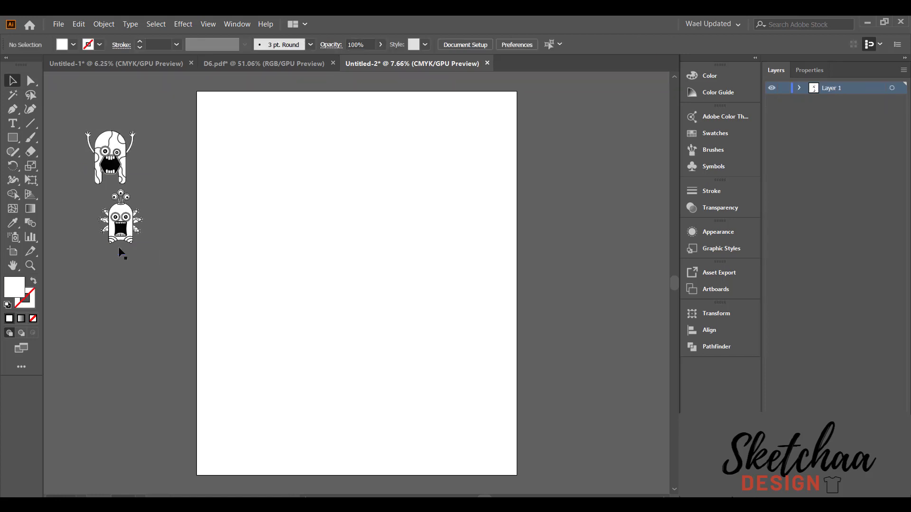
{"action": "left_click", "coordinate": [119, 248]}
{"action": "left_click_drag", "start_coordinate": [173, 284], "coordinate": [174, 299]}
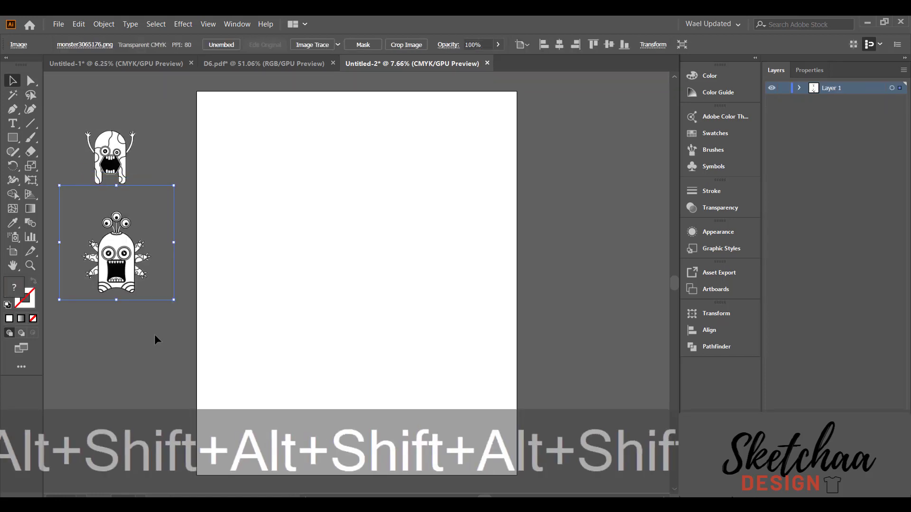
{"action": "left_click", "coordinate": [155, 335]}
Place monster3065234.png from the KDP-Coloring-Book-Monster-14154732 folder at a larger size below the other two monsters and align it roughly with them
{"action": "left_click", "coordinate": [62, 25]}
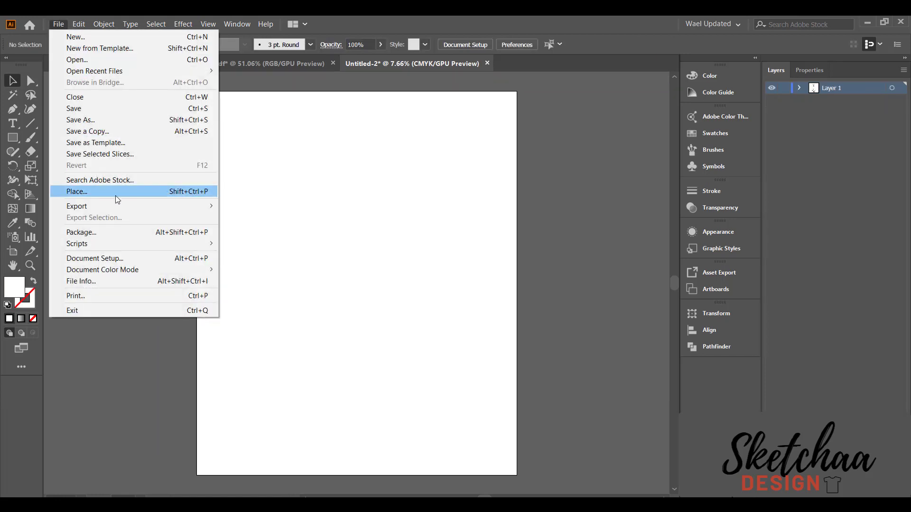
{"action": "left_click", "coordinate": [115, 195]}
{"action": "left_click", "coordinate": [59, 46]}
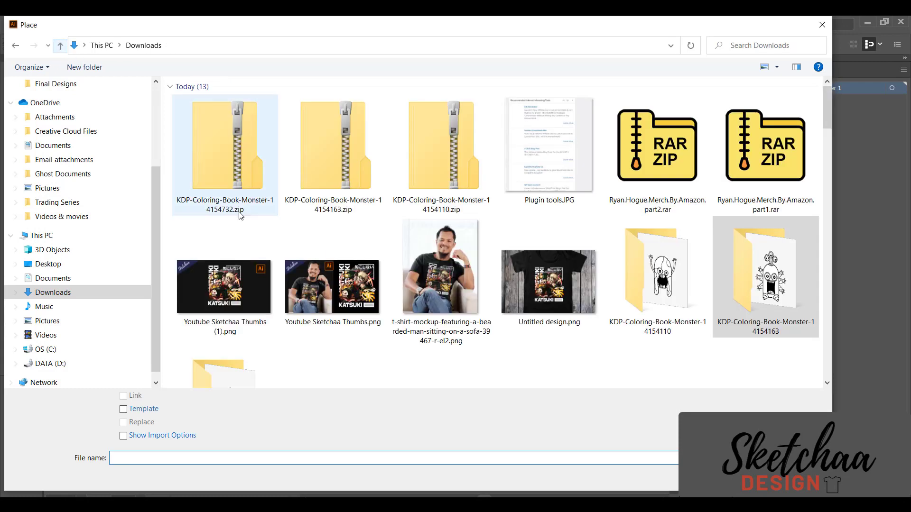
{"action": "double_click", "coordinate": [223, 366]}
{"action": "double_click", "coordinate": [195, 115]}
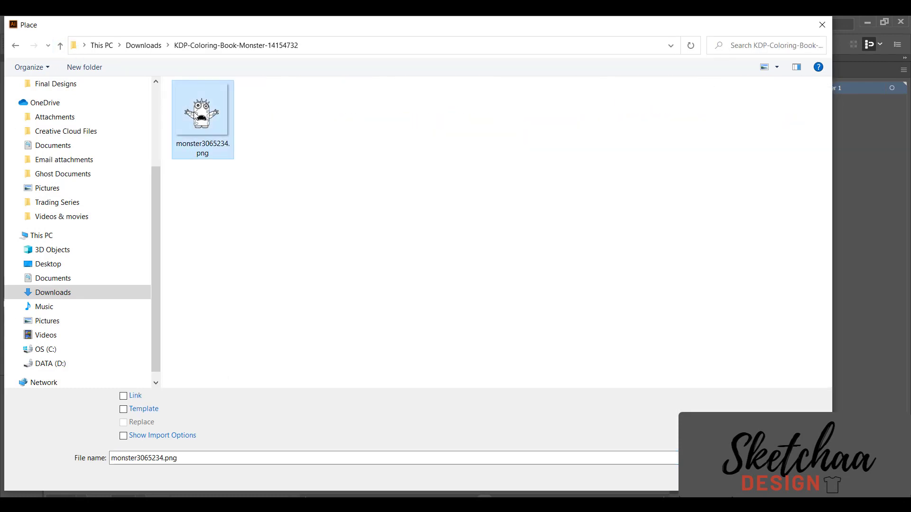
{"action": "left_click_drag", "start_coordinate": [83, 327], "coordinate": [213, 440]}
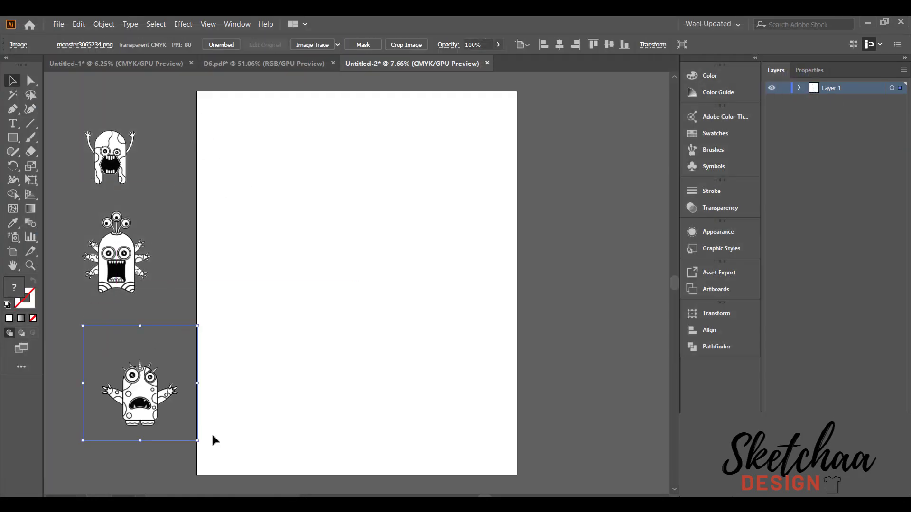
{"action": "double_click", "coordinate": [113, 387]}
{"action": "left_click_drag", "start_coordinate": [113, 387], "coordinate": [99, 363]}
{"action": "double_click", "coordinate": [367, 327]}
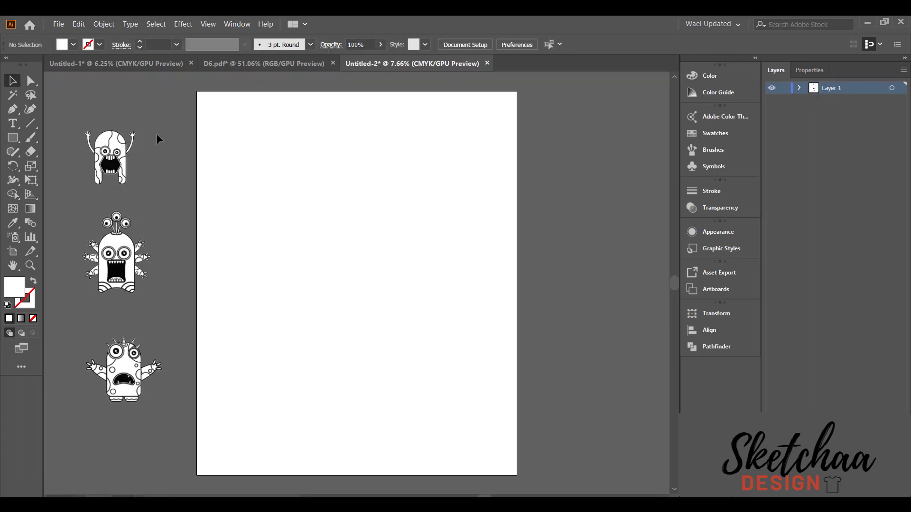
Apply Image Trace to the upper monster image, accepting the large-image tracing
{"action": "key", "text": "ctrl+a"}
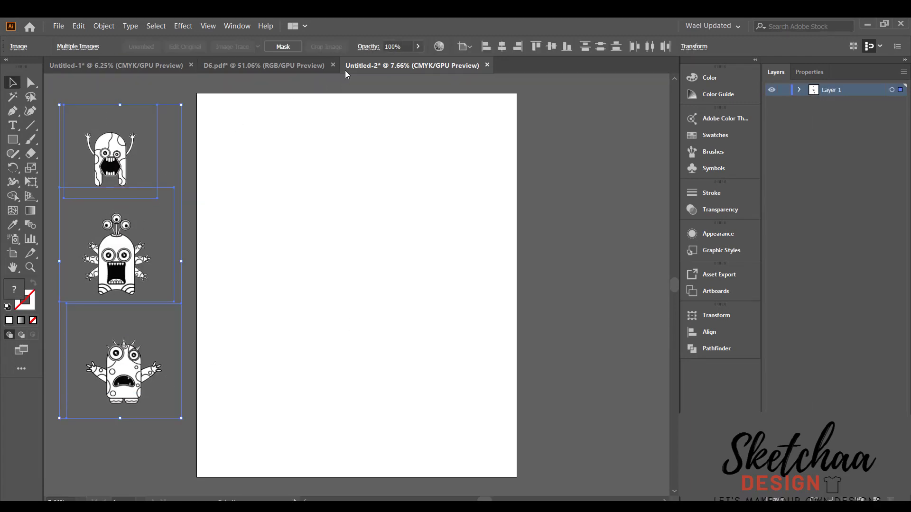
{"action": "left_click", "coordinate": [110, 157]}
{"action": "left_click", "coordinate": [304, 46]}
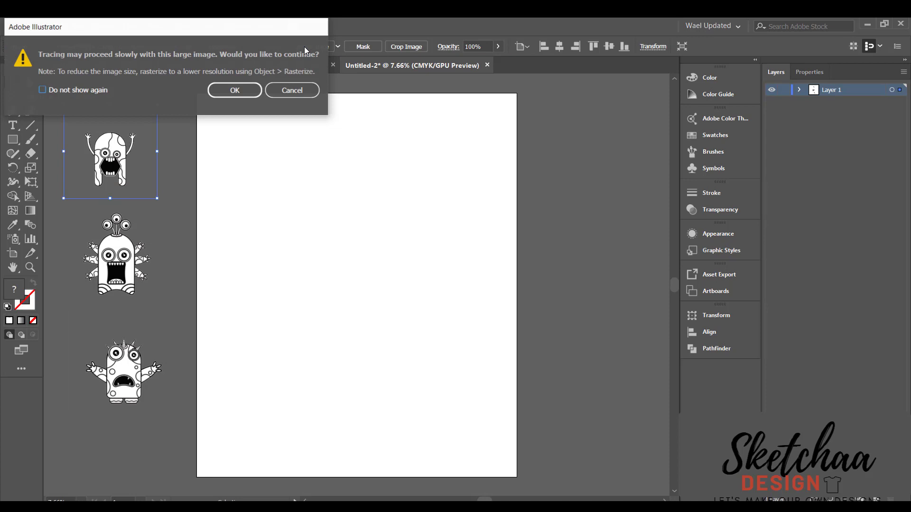
{"action": "left_click", "coordinate": [233, 90]}
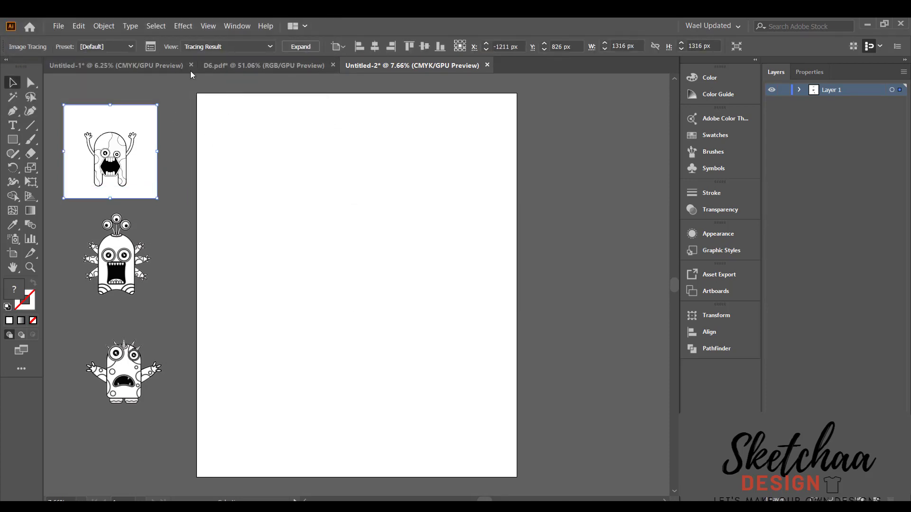
Set the upper monster's trace to a threshold of 192 and noise of 12 px
{"action": "left_click", "coordinate": [151, 47]}
{"action": "mouse_move", "coordinate": [215, 130]}
{"action": "left_mouse_down"}
{"action": "mouse_move", "coordinate": [328, 112]}
{"action": "mouse_move", "coordinate": [196, 119]}
{"action": "left_mouse_up"}
{"action": "key", "text": "ctrl+equal"}
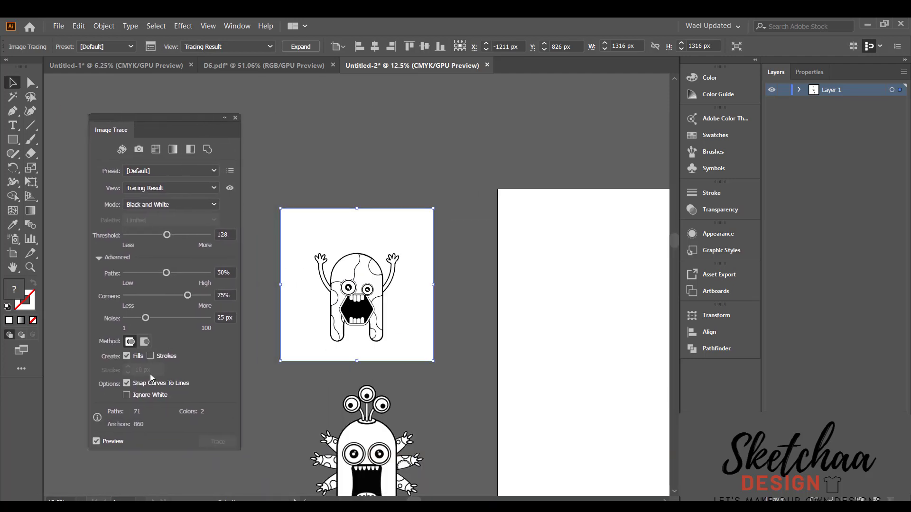
{"action": "left_click", "coordinate": [135, 318]}
{"action": "left_click", "coordinate": [183, 235]}
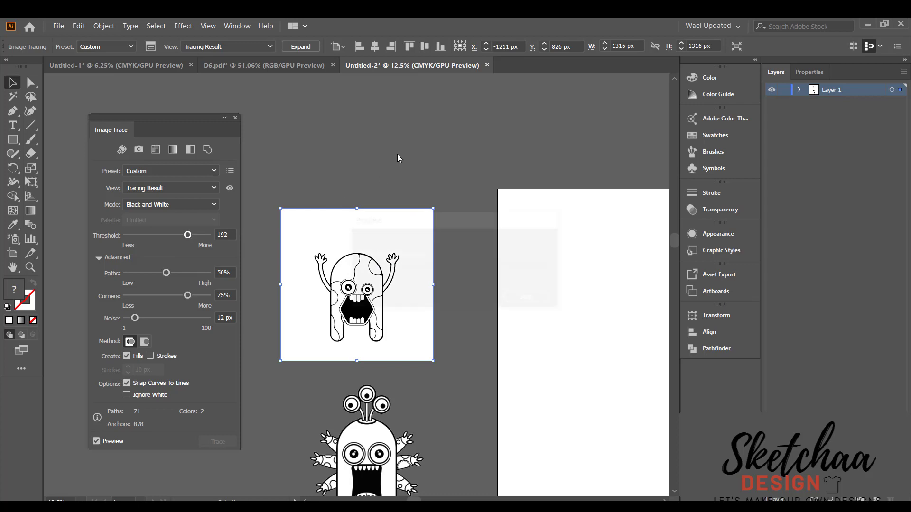
Expand the upper monster's tracing into vector paths and close the trace settings
{"action": "left_click", "coordinate": [301, 46]}
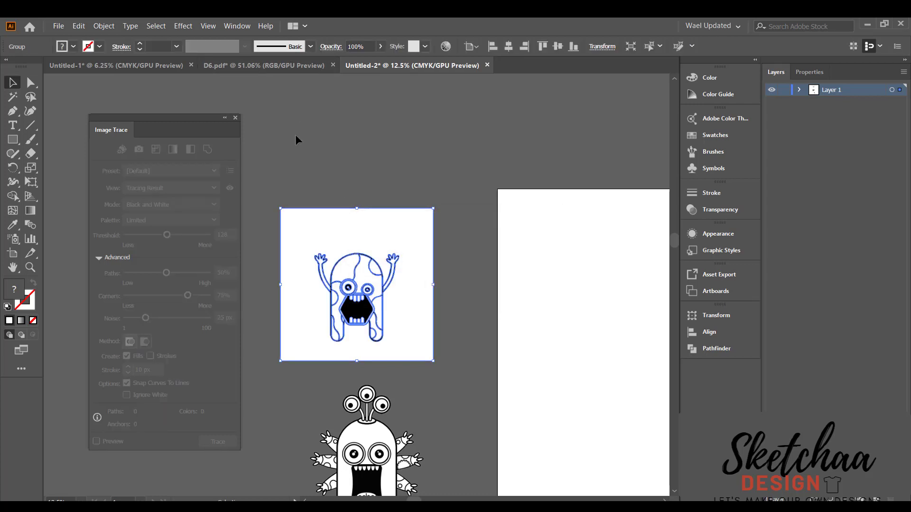
{"action": "left_click", "coordinate": [295, 135]}
{"action": "left_click", "coordinate": [235, 118]}
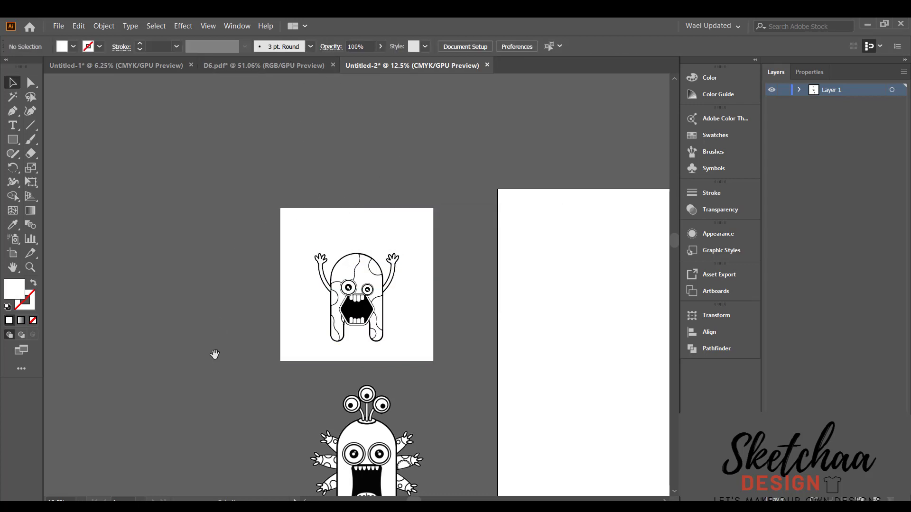
Apply Image Trace with the default preset to the many-armed middle monster
{"action": "left_click_drag", "start_coordinate": [214, 355], "coordinate": [198, 238]}
{"action": "left_click", "coordinate": [285, 265]}
{"action": "left_click", "coordinate": [310, 46]}
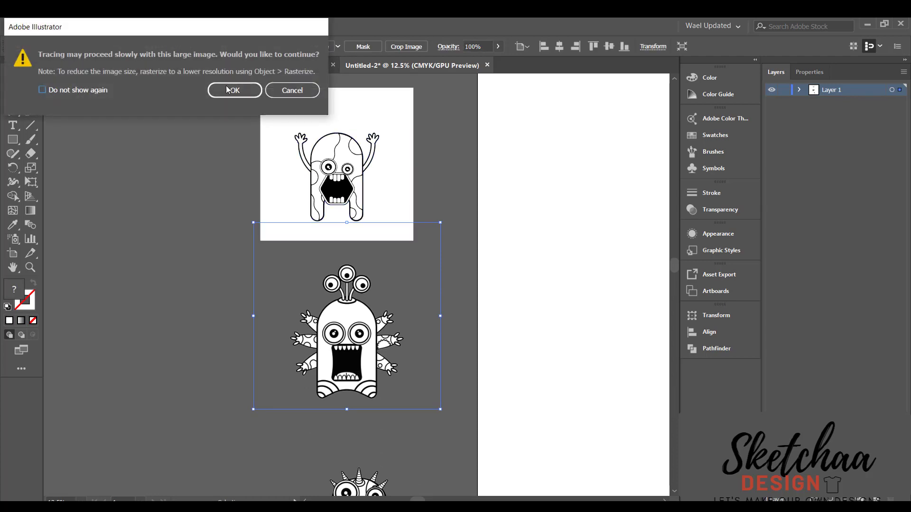
{"action": "left_click", "coordinate": [227, 90]}
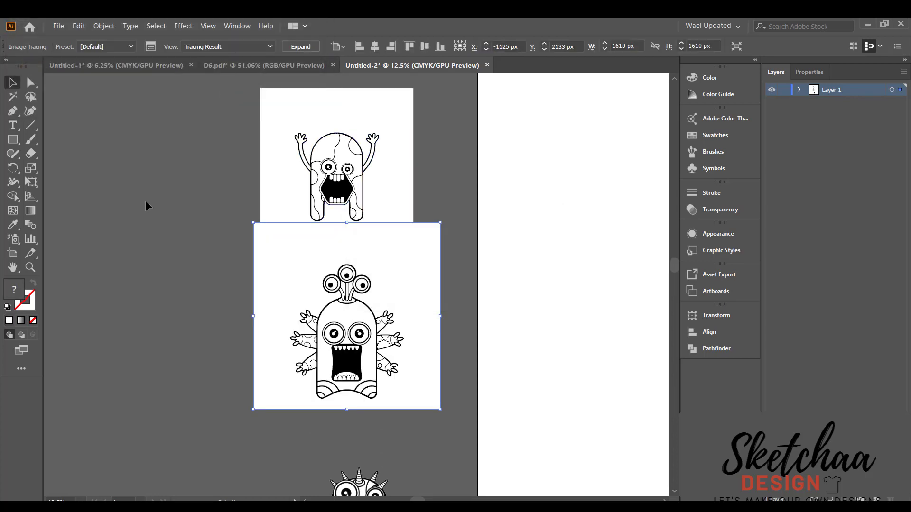
Apply Image Trace with the default preset to the spiky-headed lower monster
{"action": "left_click", "coordinate": [174, 313]}
{"action": "left_click_drag", "start_coordinate": [174, 313], "coordinate": [170, 178]}
{"action": "left_click", "coordinate": [357, 213]}
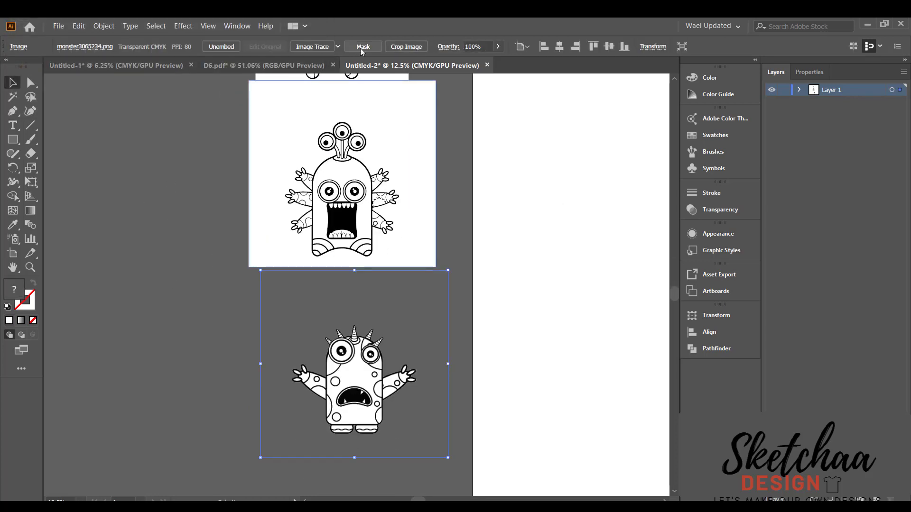
{"action": "left_click", "coordinate": [314, 47]}
{"action": "left_click", "coordinate": [229, 90]}
Expand the tracings of the lower and middle monsters into vector paths
{"action": "left_click", "coordinate": [157, 44]}
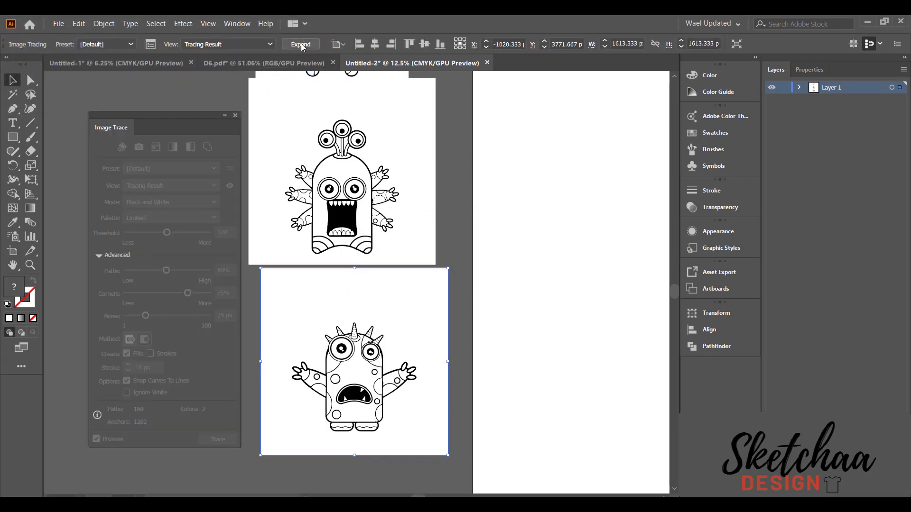
{"action": "left_click", "coordinate": [301, 45]}
{"action": "left_click", "coordinate": [235, 115]}
{"action": "left_click", "coordinate": [393, 133]}
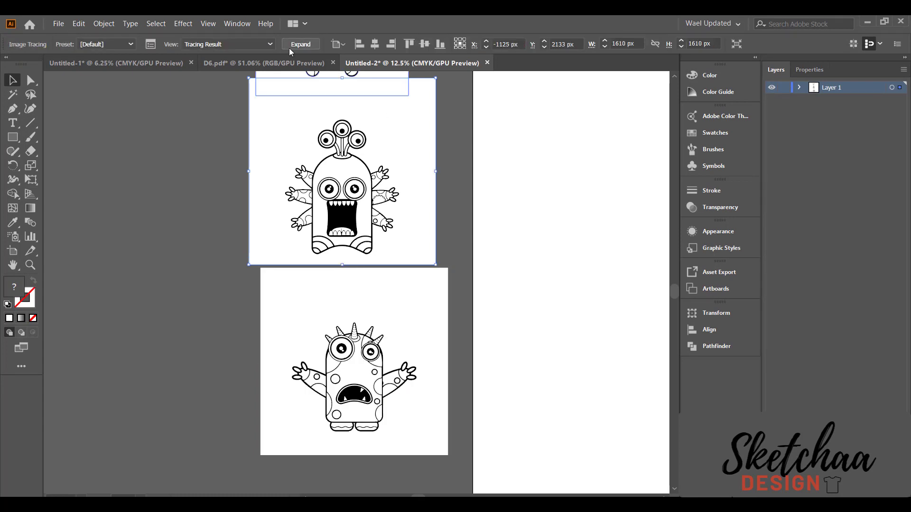
{"action": "left_click", "coordinate": [299, 44]}
Ungroup the upper monster's traced paths and delete the white background shape behind it
{"action": "scroll", "coordinate": [452, 124], "scroll_direction": "up", "scroll_amount": 3}
{"action": "left_click", "coordinate": [351, 140]}
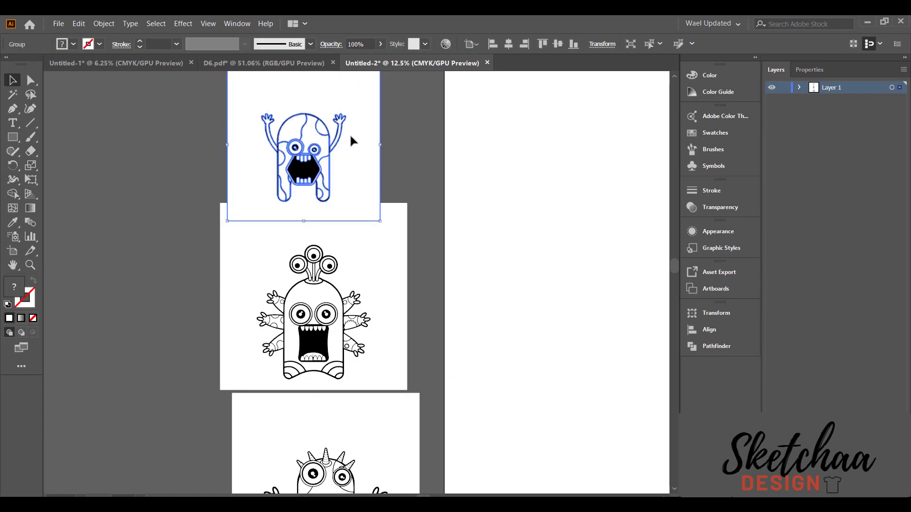
{"action": "right_click", "coordinate": [408, 151]}
{"action": "left_click", "coordinate": [417, 239]}
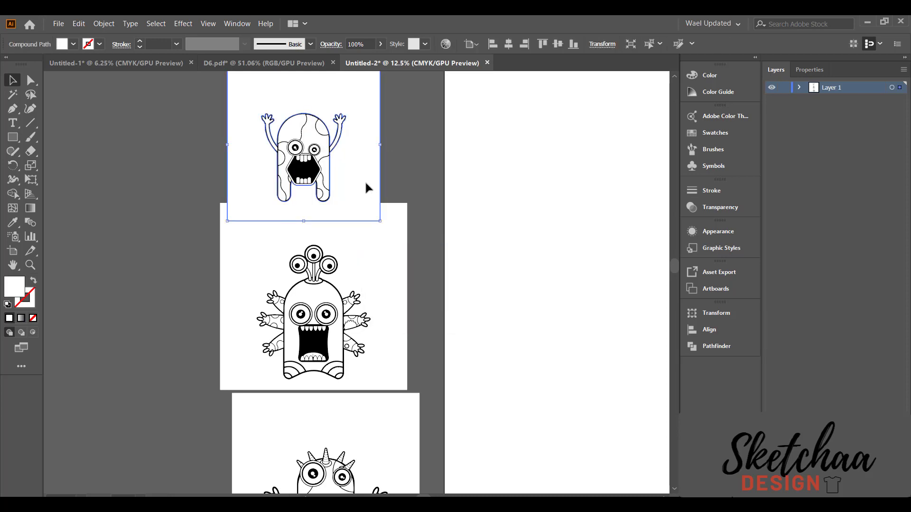
{"action": "key", "text": "Delete"}
Ungroup the many-armed middle monster's paths and delete only its white background, undoing any deletion of the whole monster
{"action": "right_click", "coordinate": [364, 236]}
{"action": "left_click", "coordinate": [318, 214]}
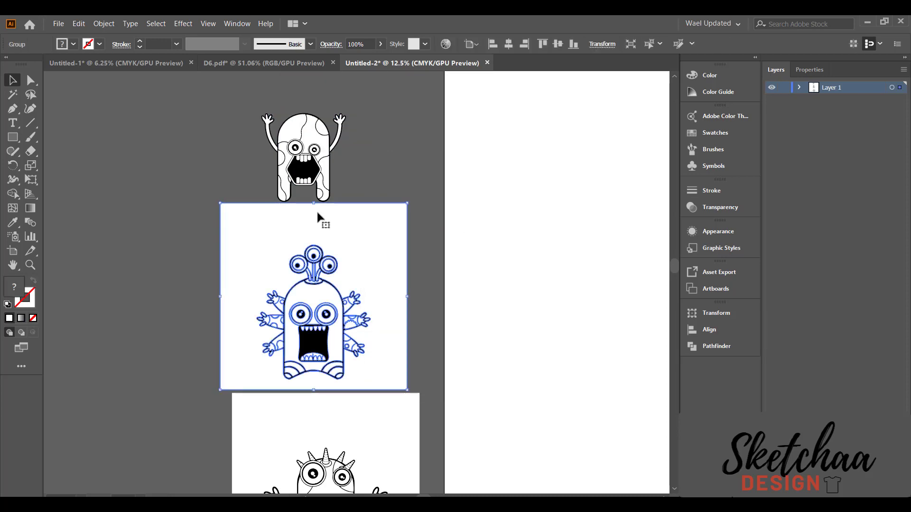
{"action": "right_click", "coordinate": [318, 215]}
{"action": "key", "text": "Escape"}
{"action": "key", "text": "Delete"}
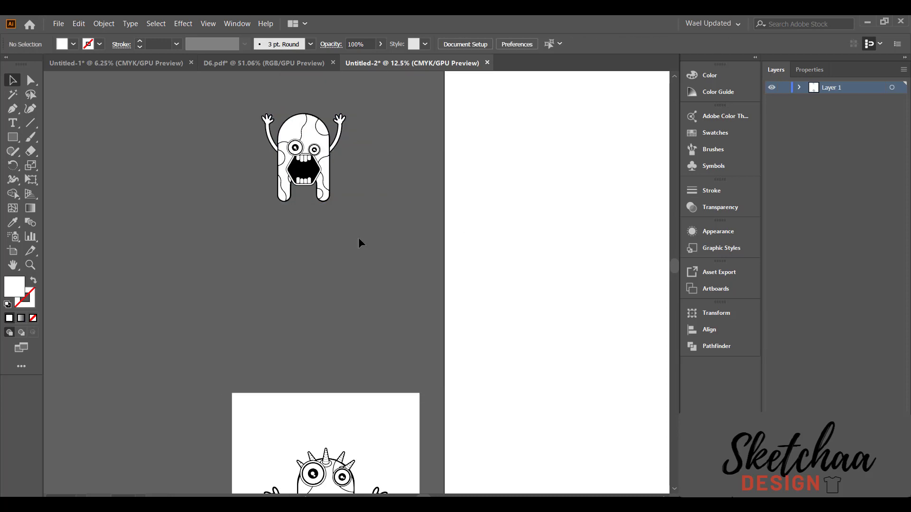
{"action": "key", "text": "ctrl+z"}
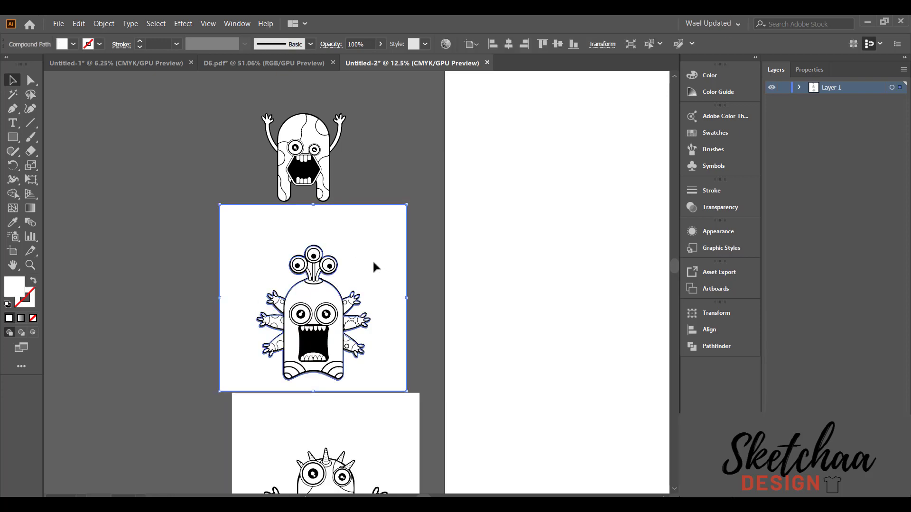
{"action": "key", "text": "Delete"}
Ungroup the spiky-headed lower monster's paths and delete its white background shape
{"action": "left_click_drag", "start_coordinate": [398, 361], "coordinate": [405, 234]}
{"action": "right_click", "coordinate": [411, 299]}
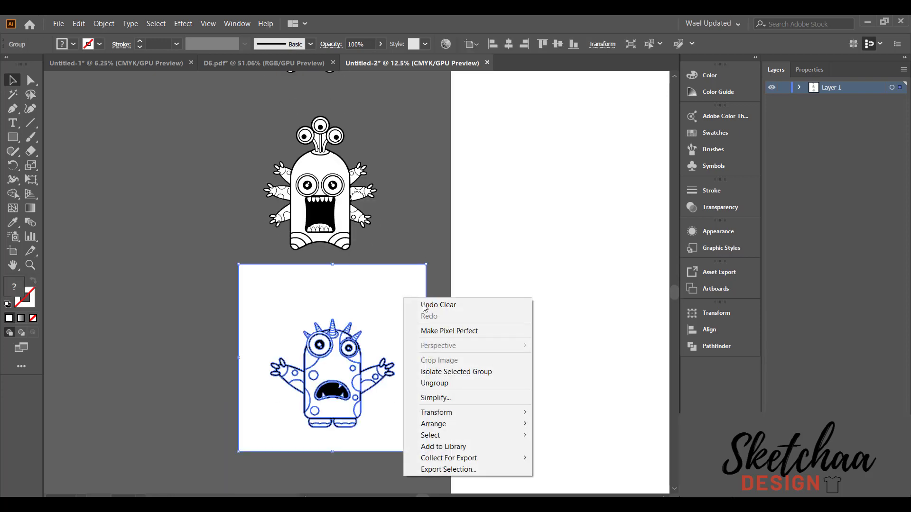
{"action": "key", "text": "Escape"}
{"action": "left_click", "coordinate": [407, 319]}
{"action": "key", "text": "Delete"}
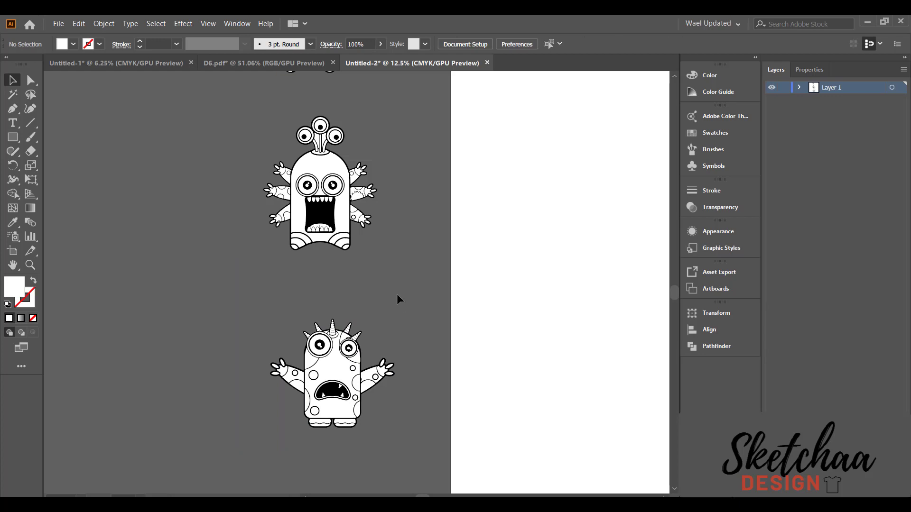
Group the separate paths of each of the three monsters into its own group and deselect them
{"action": "key", "text": "ctrl+minus"}
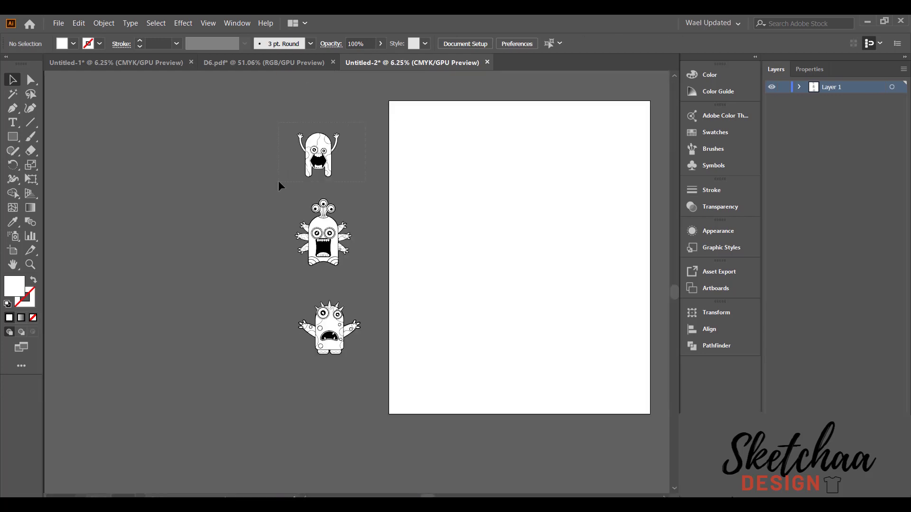
{"action": "left_click_drag", "start_coordinate": [278, 180], "coordinate": [278, 180]}
{"action": "key", "text": "ctrl+g"}
{"action": "left_click_drag", "start_coordinate": [372, 195], "coordinate": [281, 272]}
{"action": "key", "text": "ctrl+g"}
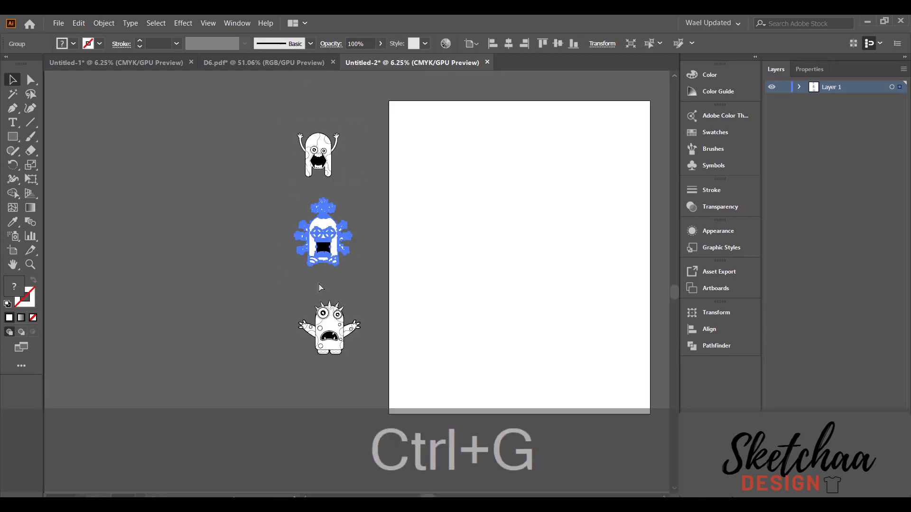
{"action": "left_click_drag", "start_coordinate": [368, 301], "coordinate": [284, 366]}
{"action": "key", "text": "ctrl+g"}
{"action": "key", "text": "space"}
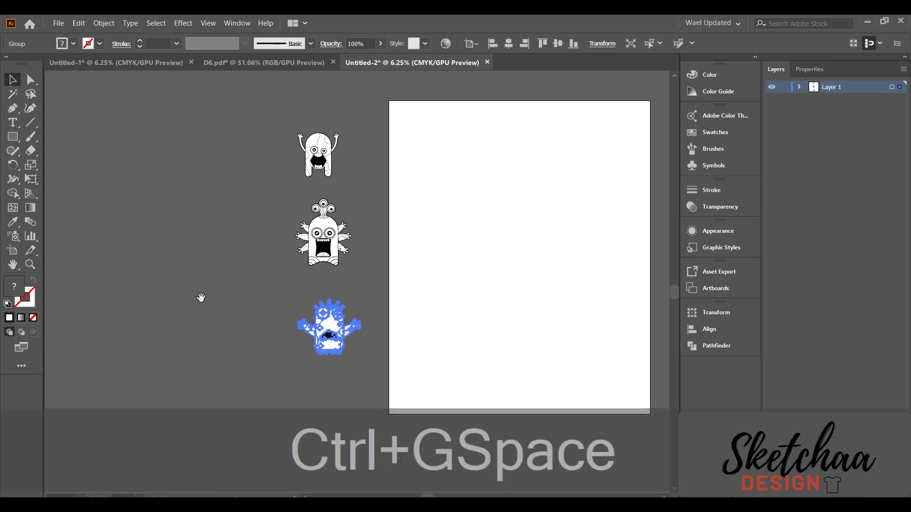
{"action": "left_click", "coordinate": [550, 212]}
{"action": "key", "text": "ctrl+0"}
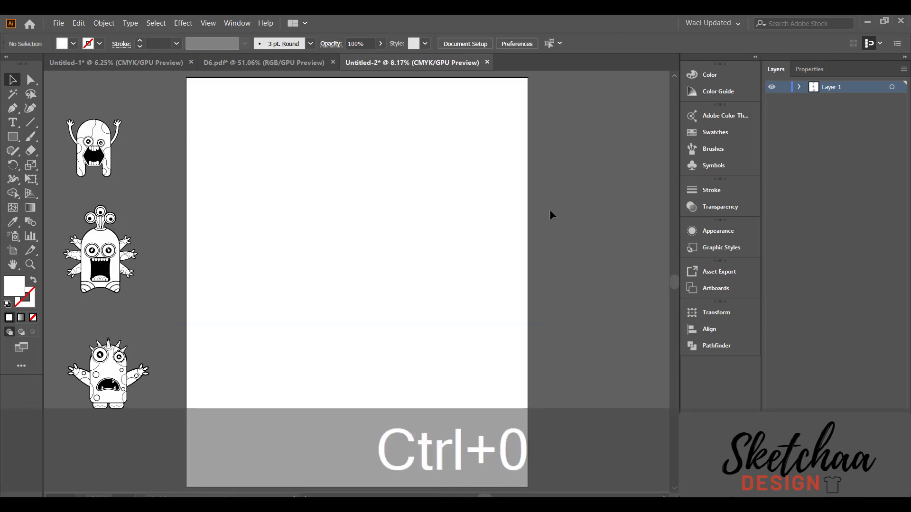
Draw a 4500 × 5400 px rectangle and align it with the artboard so that it covers the page exactly
{"action": "left_click_drag", "start_coordinate": [557, 189], "coordinate": [494, 233]}
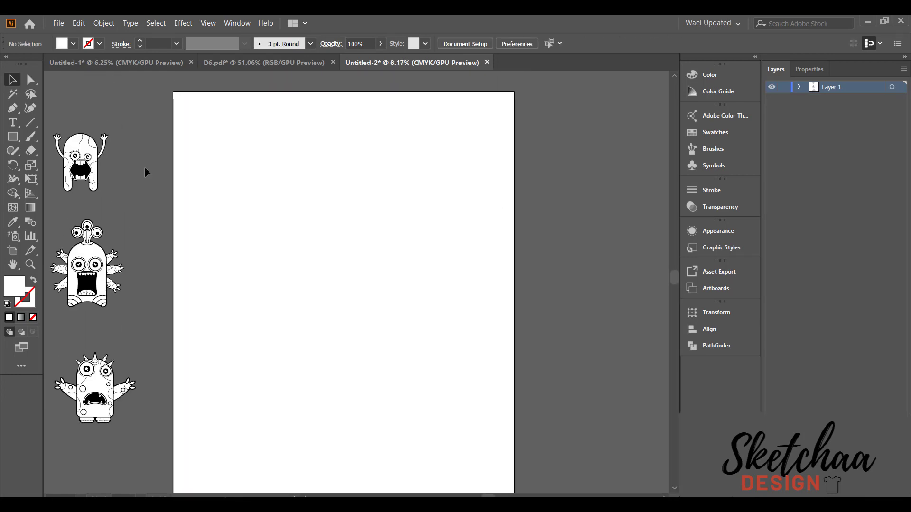
{"action": "key", "text": "m"}
{"action": "left_click", "coordinate": [318, 191]}
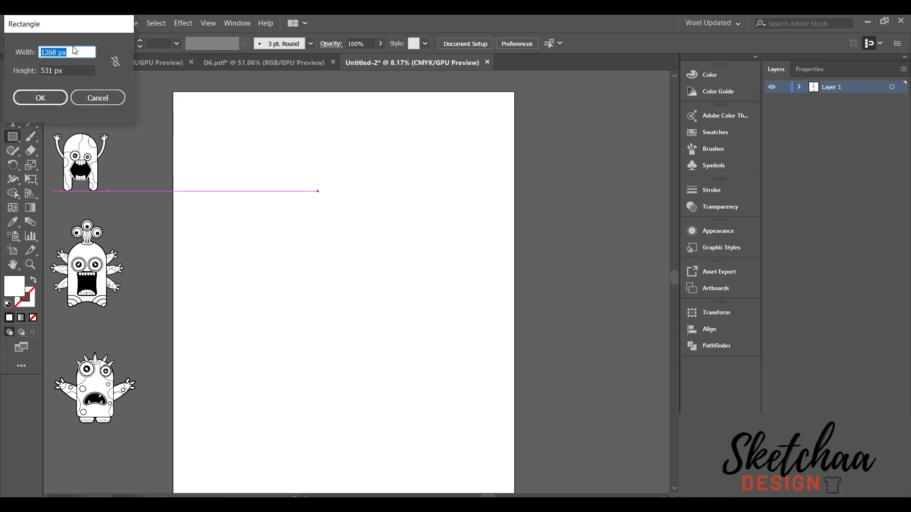
{"action": "key", "text": "Tab"}
{"action": "type", "text": "5400"}
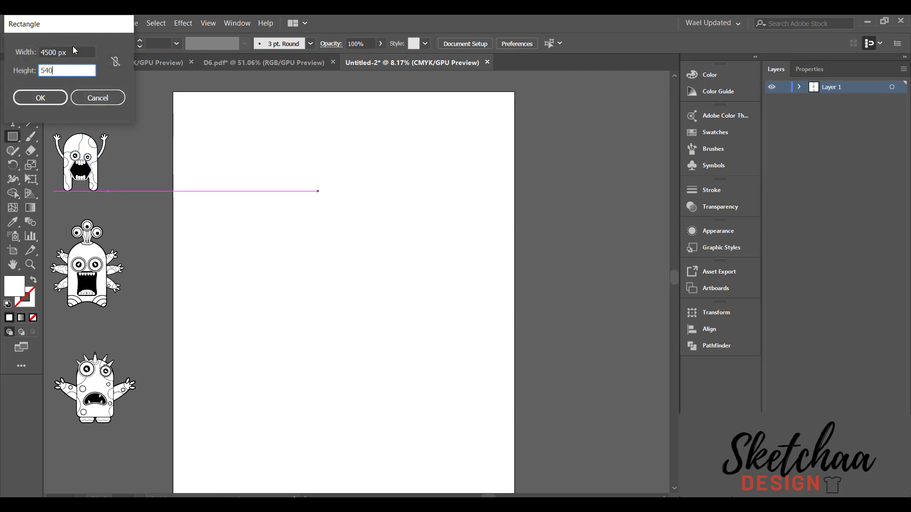
{"action": "left_click", "coordinate": [47, 101]}
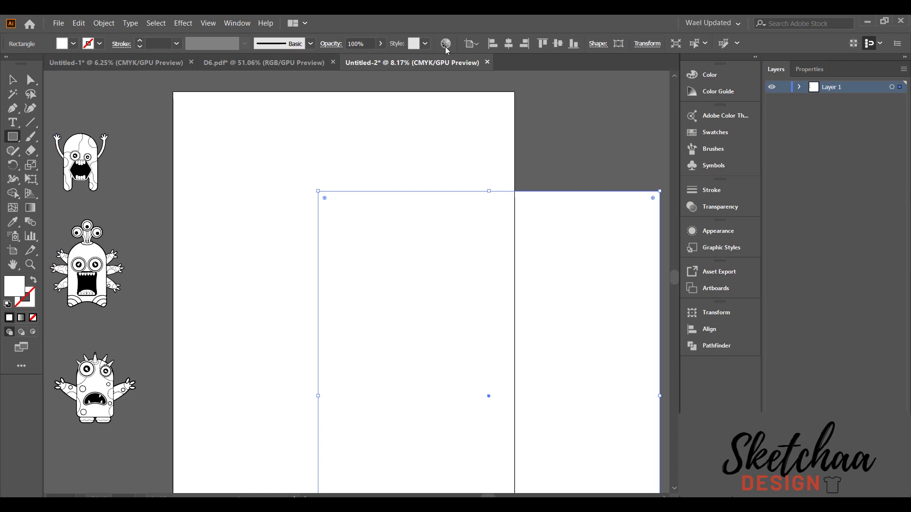
{"action": "left_click", "coordinate": [510, 44]}
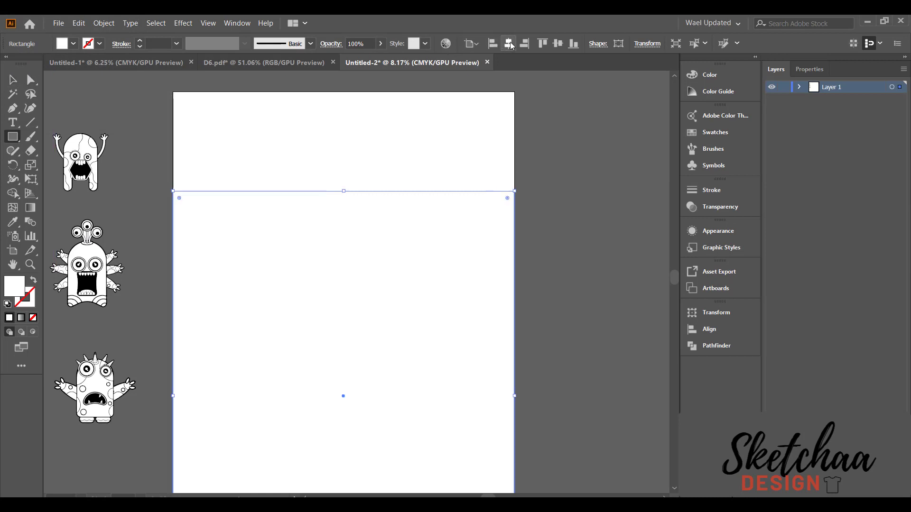
{"action": "left_click", "coordinate": [551, 45]}
{"action": "left_click", "coordinate": [74, 44]}
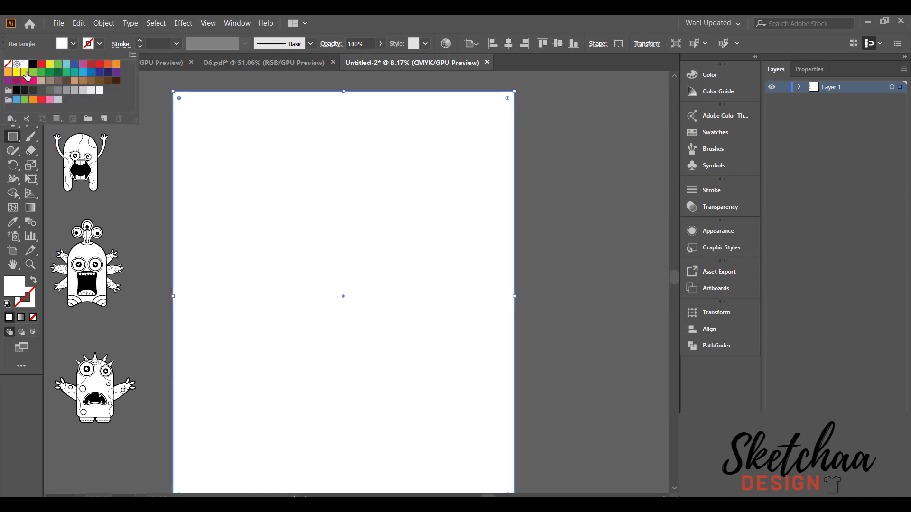
{"action": "left_click", "coordinate": [91, 80]}
{"action": "left_click", "coordinate": [547, 151]}
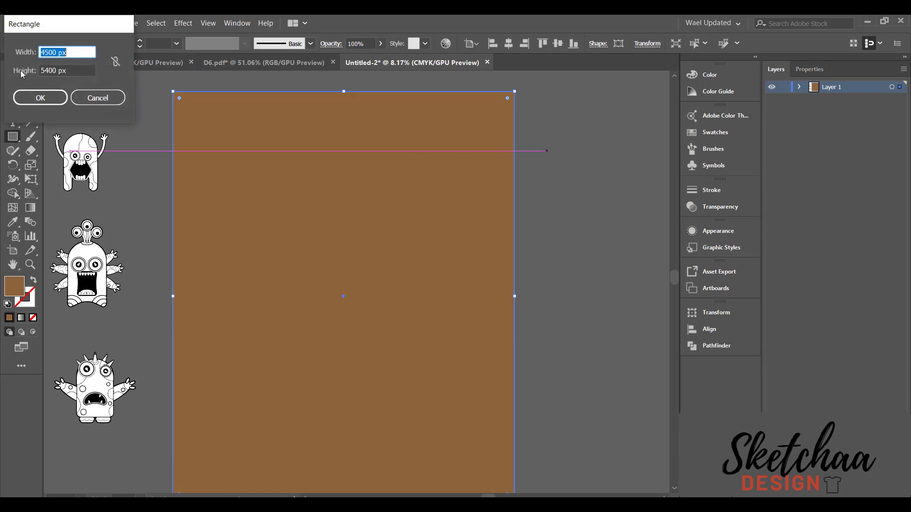
{"action": "left_click", "coordinate": [94, 97]}
Fill the page-sized rectangle with solid black
{"action": "key", "text": "v"}
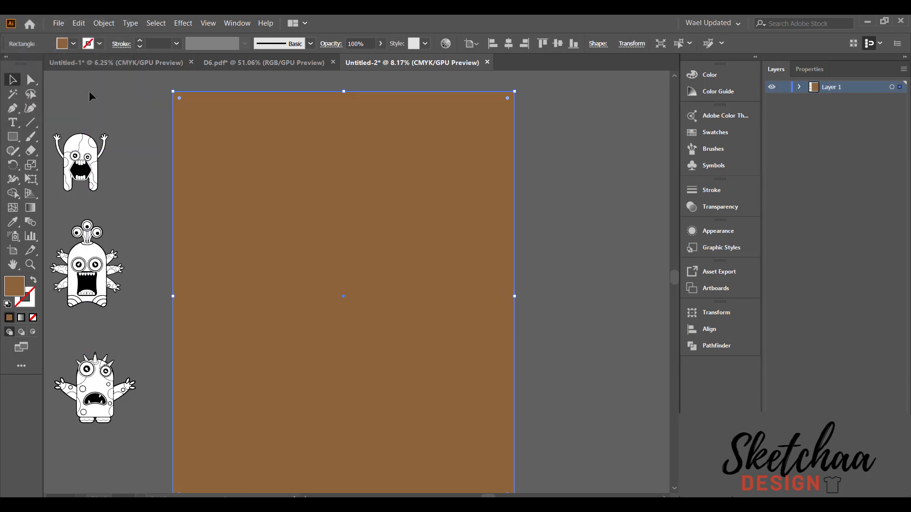
{"action": "left_click", "coordinate": [74, 45]}
{"action": "double_click", "coordinate": [32, 63]}
{"action": "left_click", "coordinate": [153, 230]}
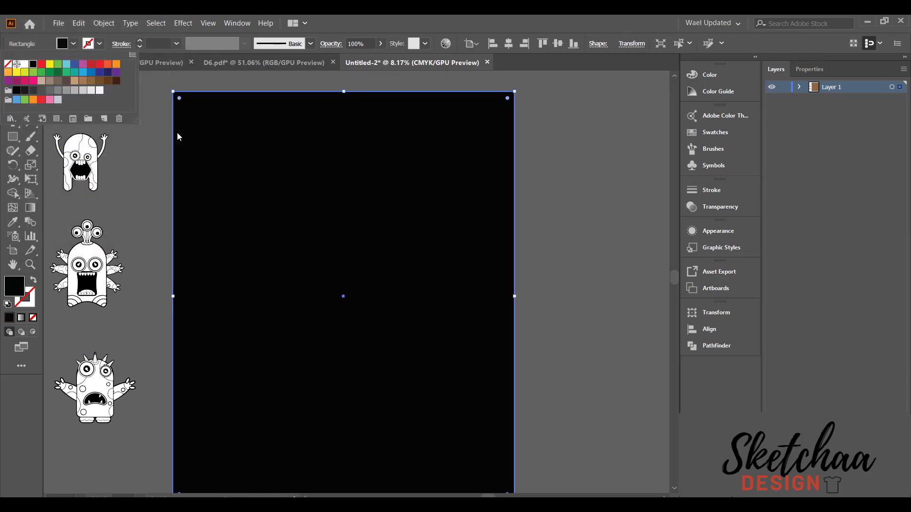
{"action": "left_click", "coordinate": [146, 107]}
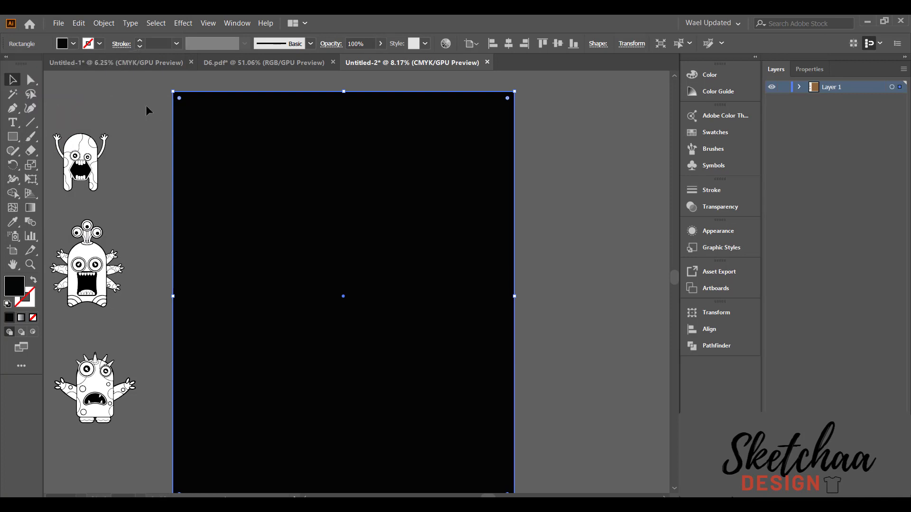
Lock the black background rectangle and move it beneath all other objects in Layer 1
{"action": "left_click", "coordinate": [798, 87]}
{"action": "left_click", "coordinate": [784, 99]}
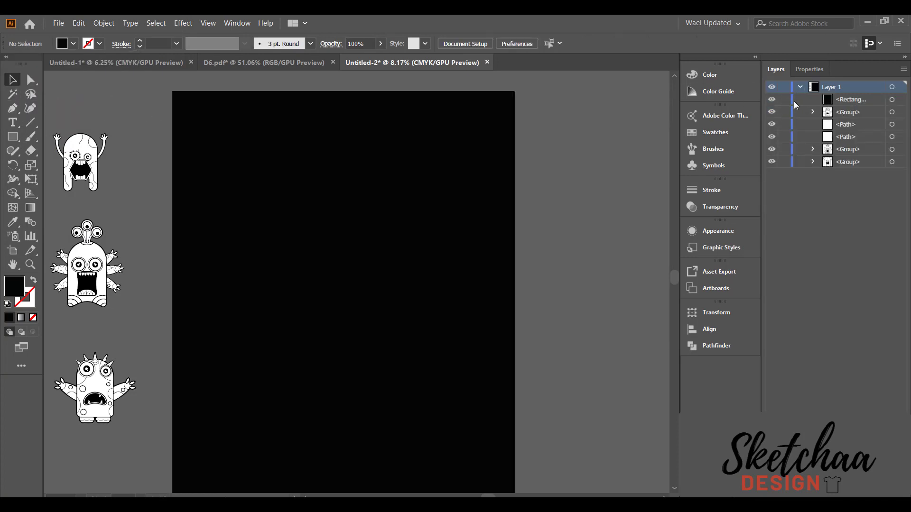
{"action": "left_click_drag", "start_coordinate": [795, 102], "coordinate": [807, 167]}
{"action": "scroll", "coordinate": [206, 210], "scroll_direction": "left", "scroll_amount": 2}
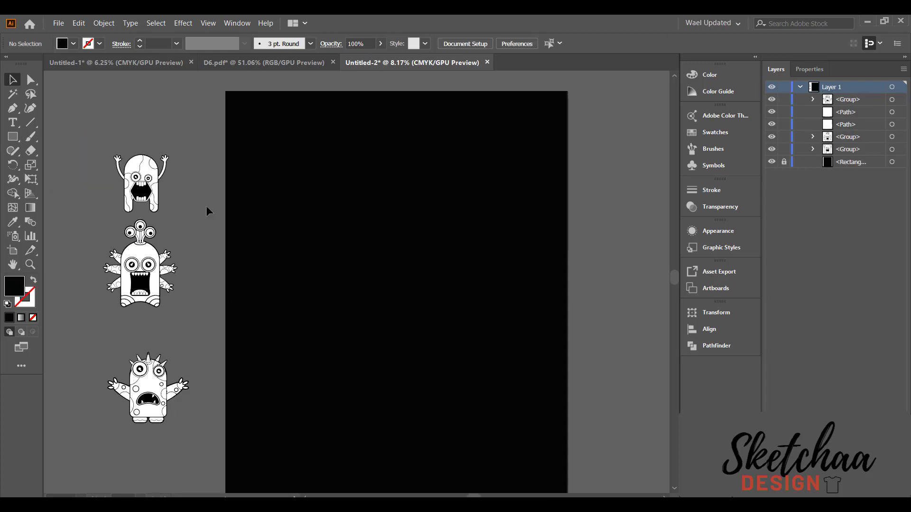
{"action": "left_click_drag", "start_coordinate": [674, 279], "coordinate": [675, 285]}
Switch to the browser and download the empty train interior photo from Unsplash in Large size (2400x1600)
{"action": "key", "text": "alt+Tab"}
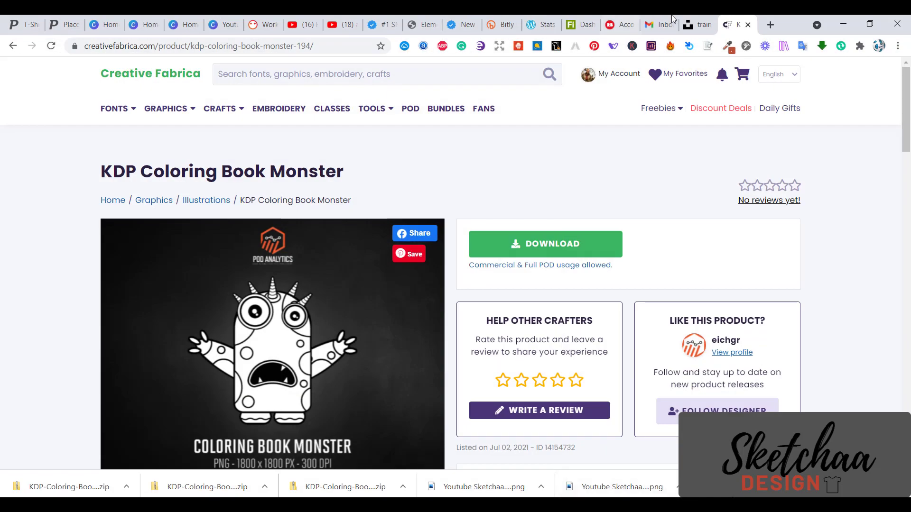
{"action": "left_click", "coordinate": [697, 25]}
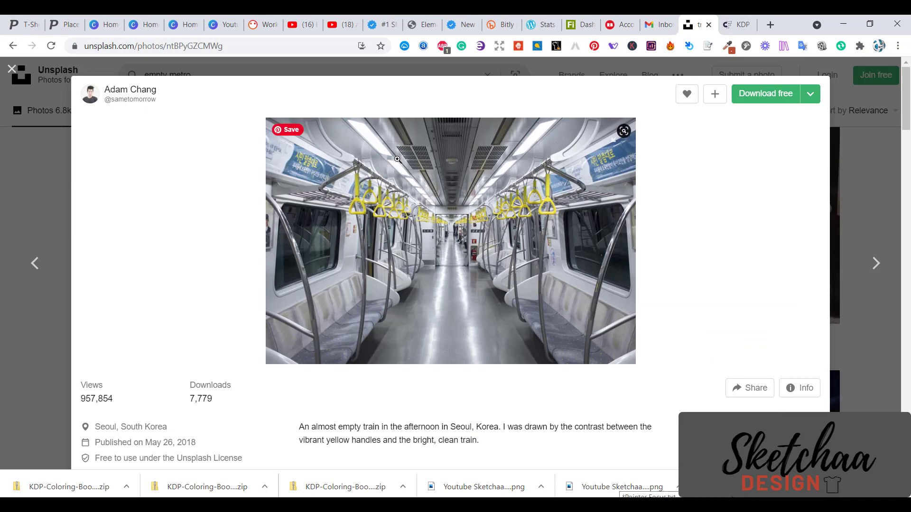
{"action": "left_click", "coordinate": [809, 94]}
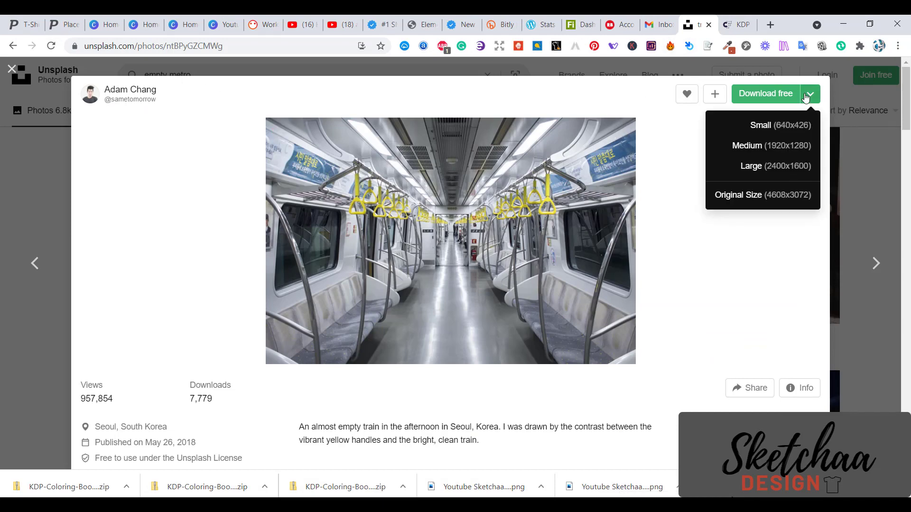
{"action": "left_click", "coordinate": [758, 167]}
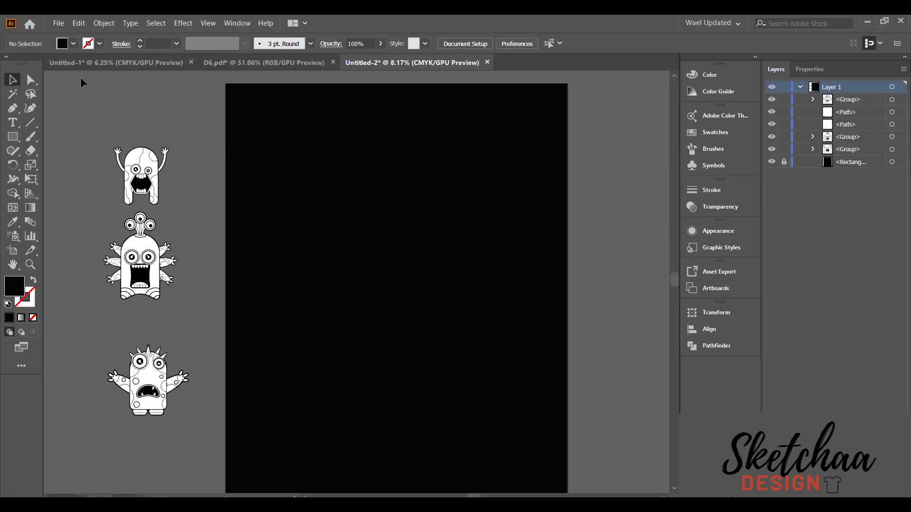
Switch back to Illustrator and place the downloaded train photo across the upper half of the black background, almost as wide as the artboard
{"action": "left_click", "coordinate": [58, 23]}
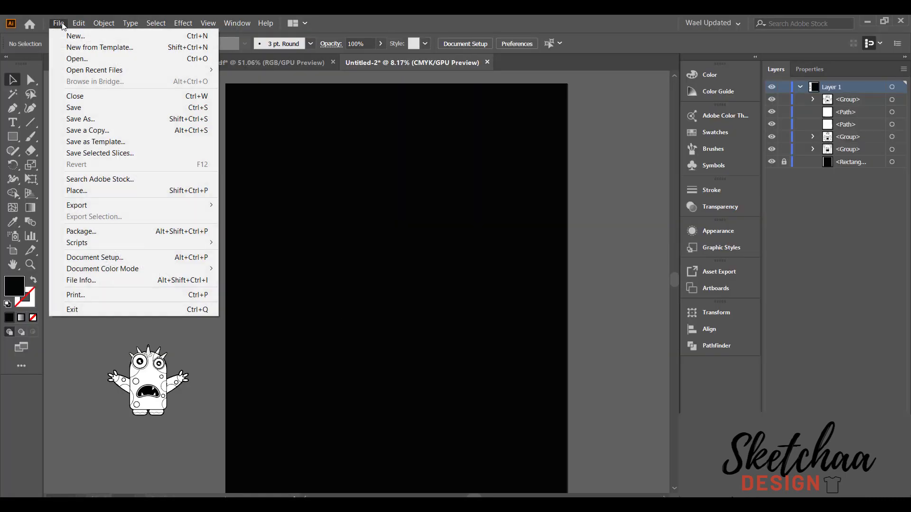
{"action": "left_click", "coordinate": [110, 191]}
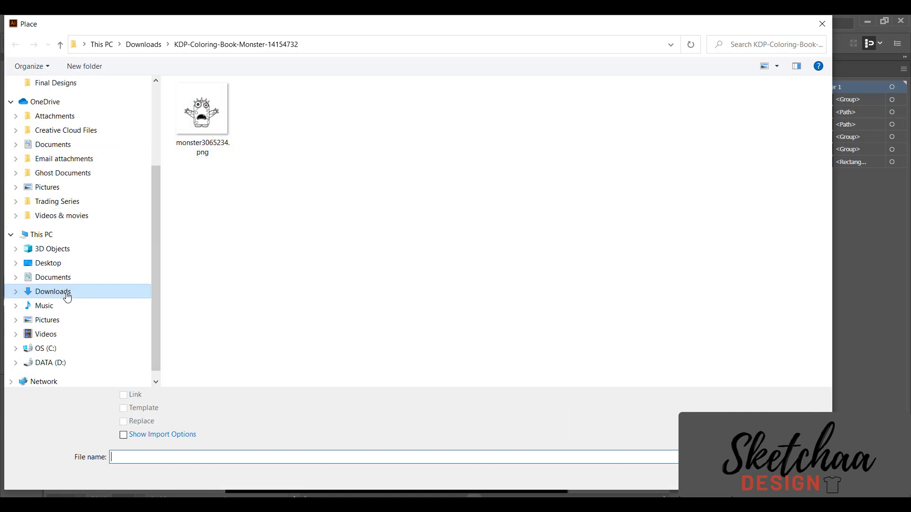
{"action": "left_click", "coordinate": [67, 292]}
{"action": "double_click", "coordinate": [231, 100]}
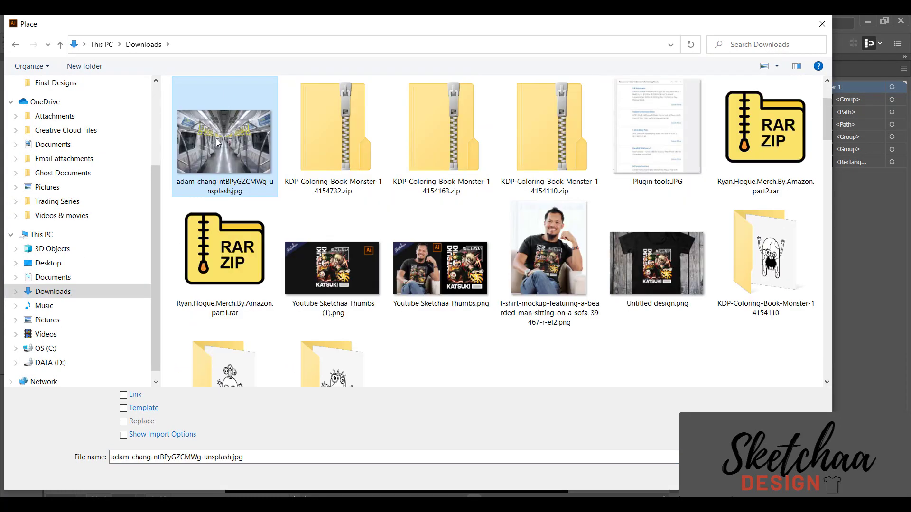
{"action": "left_click_drag", "start_coordinate": [242, 160], "coordinate": [556, 369]}
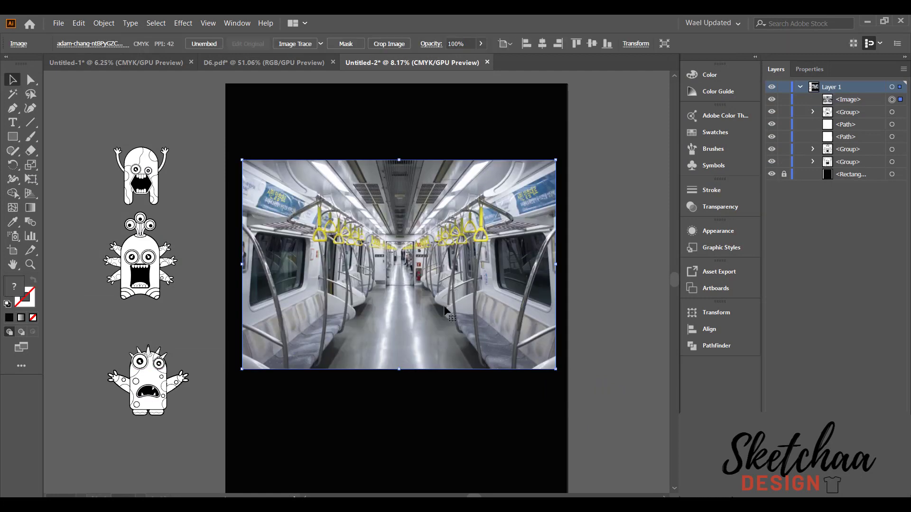
Image-trace the train photo in Grayscale mode with 50 grays and expand the tracing into vector paths
{"action": "left_click", "coordinate": [179, 108]}
{"action": "left_click", "coordinate": [406, 251]}
{"action": "left_click", "coordinate": [320, 44]}
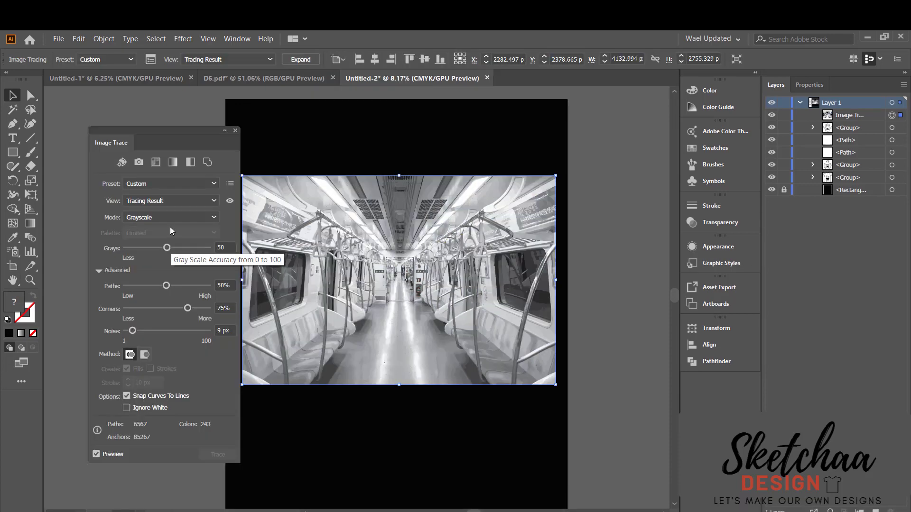
{"action": "left_click", "coordinate": [235, 130]}
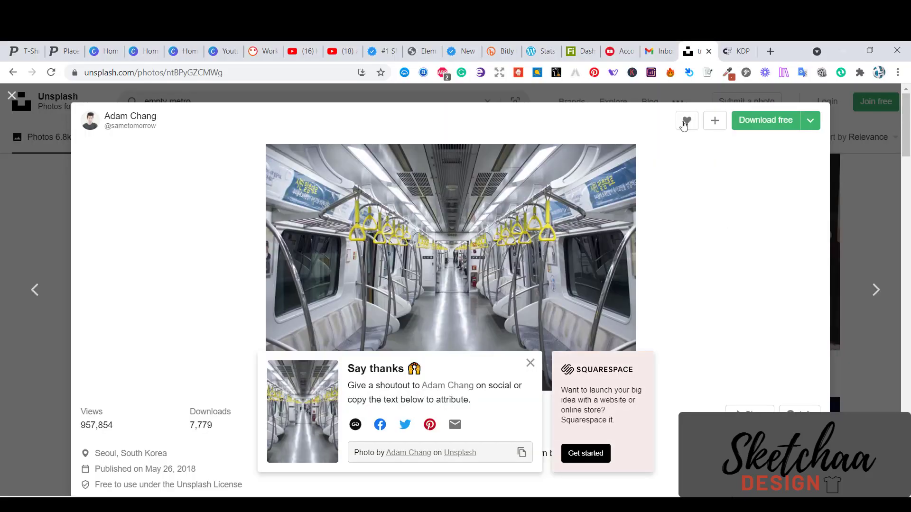
Switch to the browser, browse Creative Fabrica's font listings and download the Street Hustle graffiti font
{"action": "left_click", "coordinate": [737, 51]}
{"action": "mouse_move", "coordinate": [119, 136]}
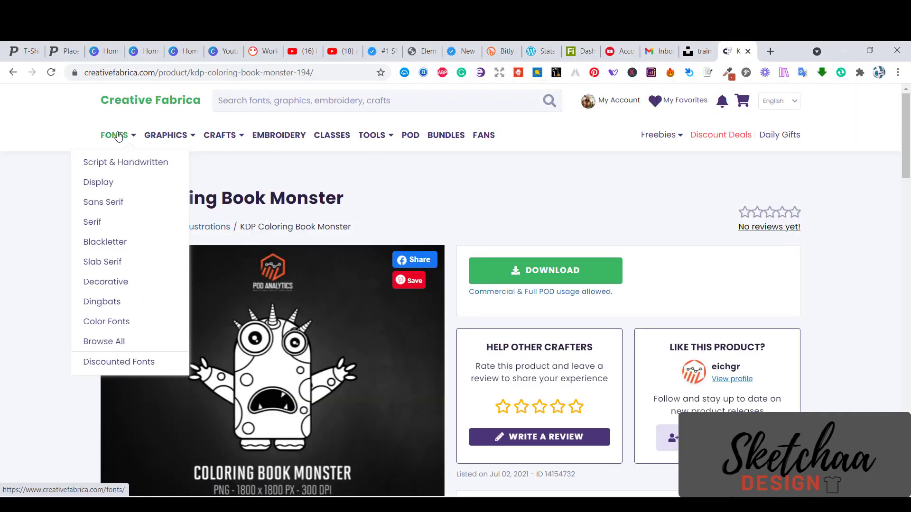
{"action": "left_click", "coordinate": [124, 166]}
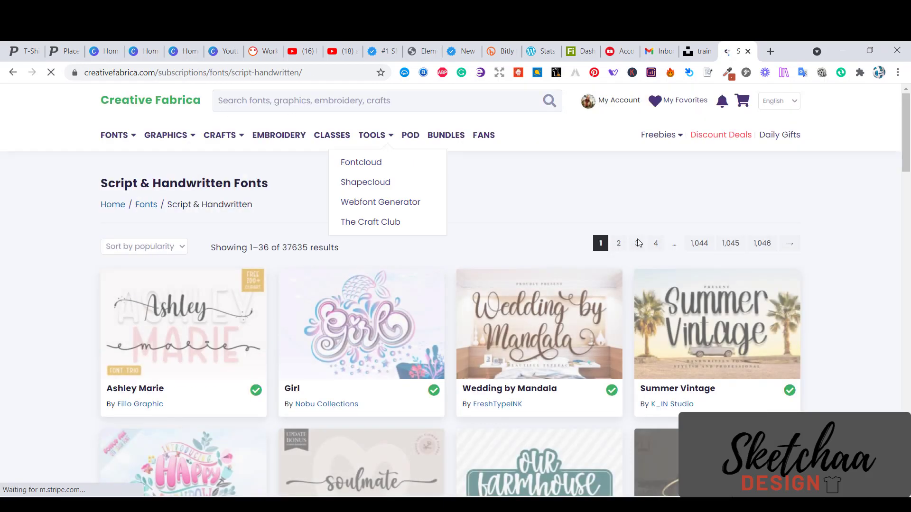
{"action": "left_click_drag", "start_coordinate": [910, 119], "coordinate": [910, 340]}
{"action": "scroll", "coordinate": [517, 304], "scroll_direction": "down", "scroll_amount": 4}
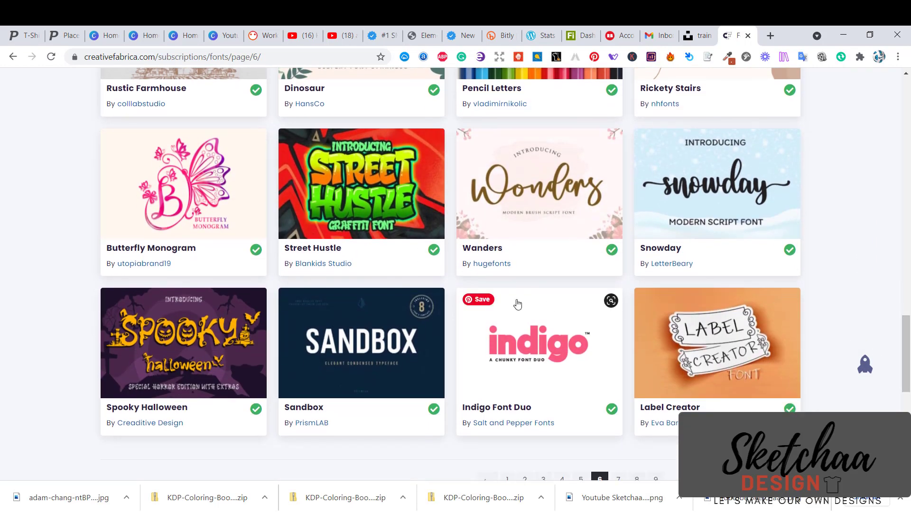
{"action": "left_click", "coordinate": [324, 252]}
{"action": "scroll", "coordinate": [522, 169], "scroll_direction": "down", "scroll_amount": 2}
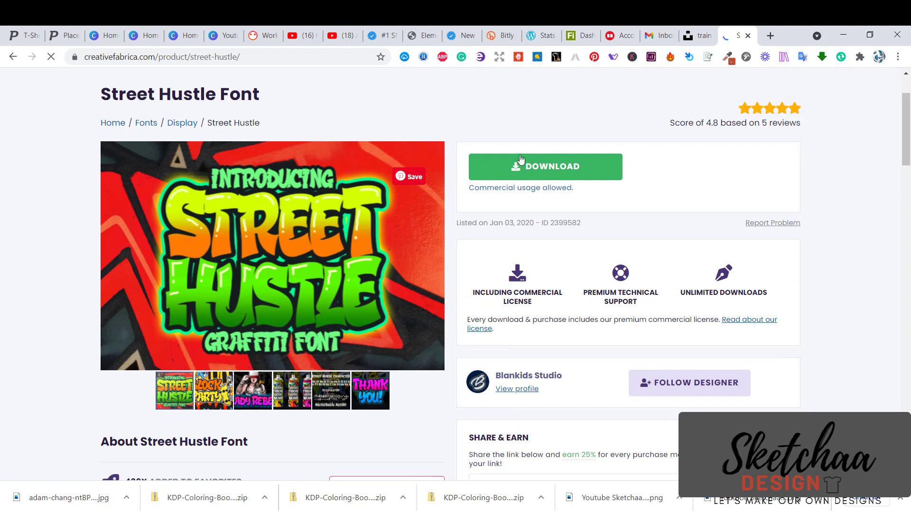
{"action": "left_click", "coordinate": [593, 148]}
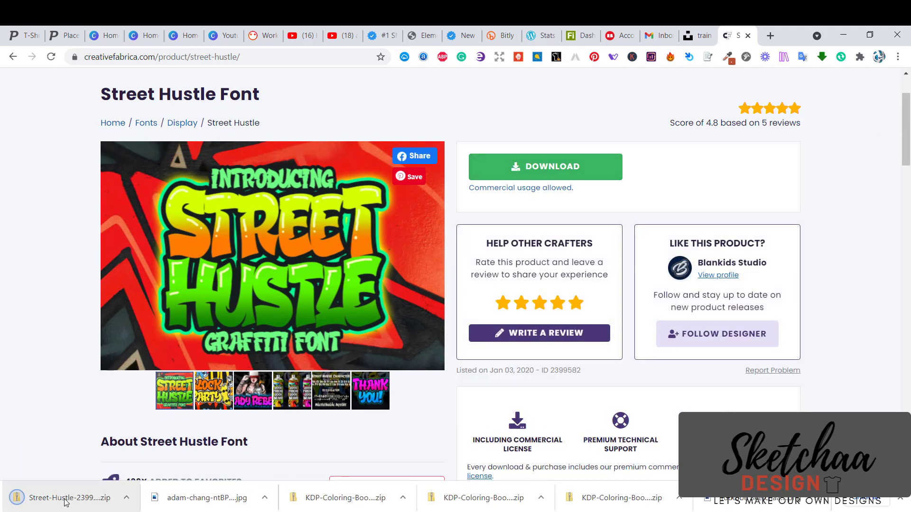
Open the downloaded Street Hustle archive and install the font from Street Hustle.otf
{"action": "left_click", "coordinate": [69, 498]}
{"action": "double_click", "coordinate": [202, 160]}
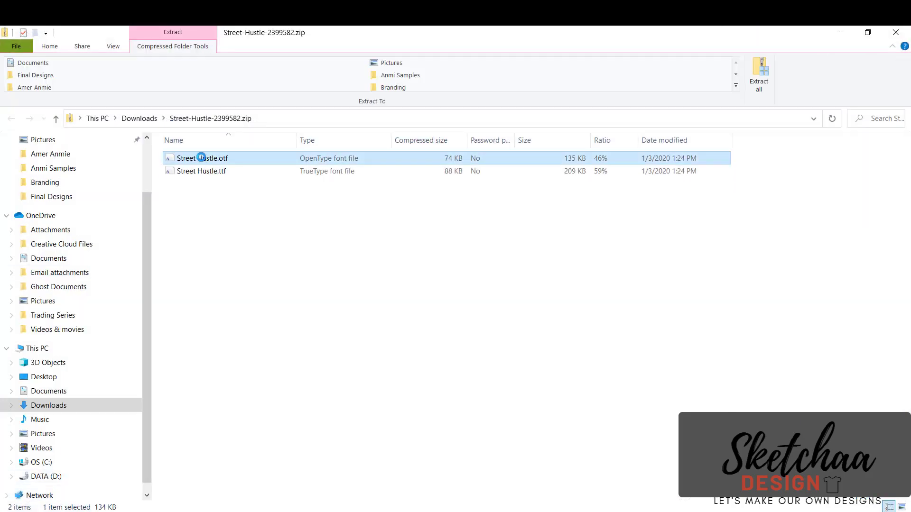
{"action": "left_click", "coordinate": [158, 163]}
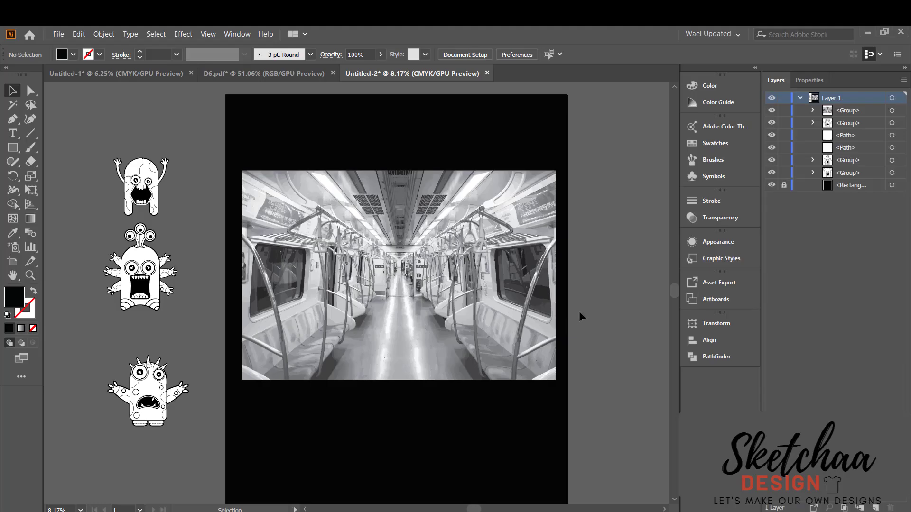
Switch back to Illustrator, add the text MONSTERS above the train image on the black background and fill it white
{"action": "type", "text": "MONSTERS"}
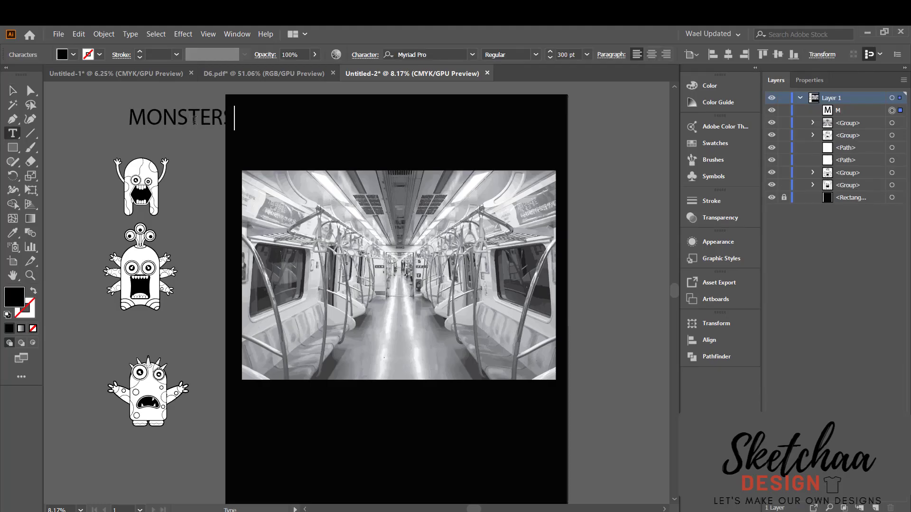
{"action": "left_click", "coordinate": [13, 91]}
{"action": "left_click_drag", "start_coordinate": [185, 125], "coordinate": [323, 149]}
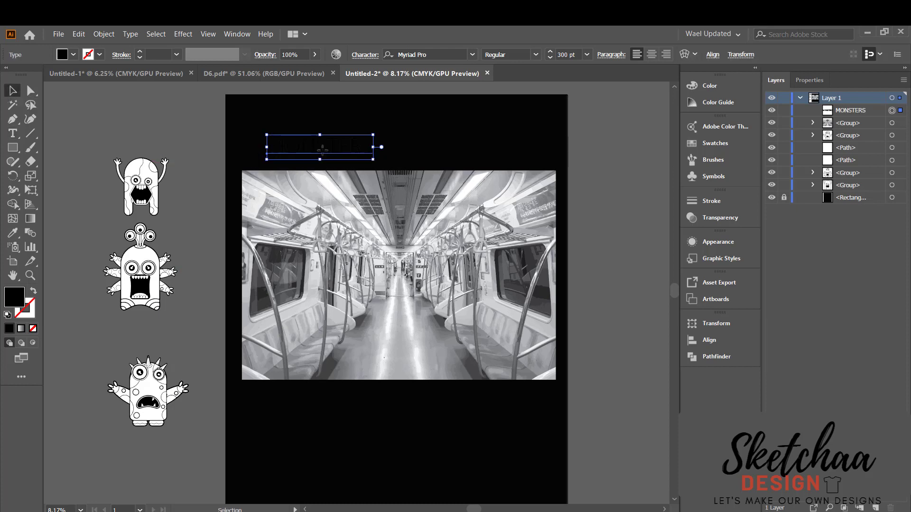
{"action": "left_click", "coordinate": [74, 55]}
{"action": "left_click", "coordinate": [24, 75]}
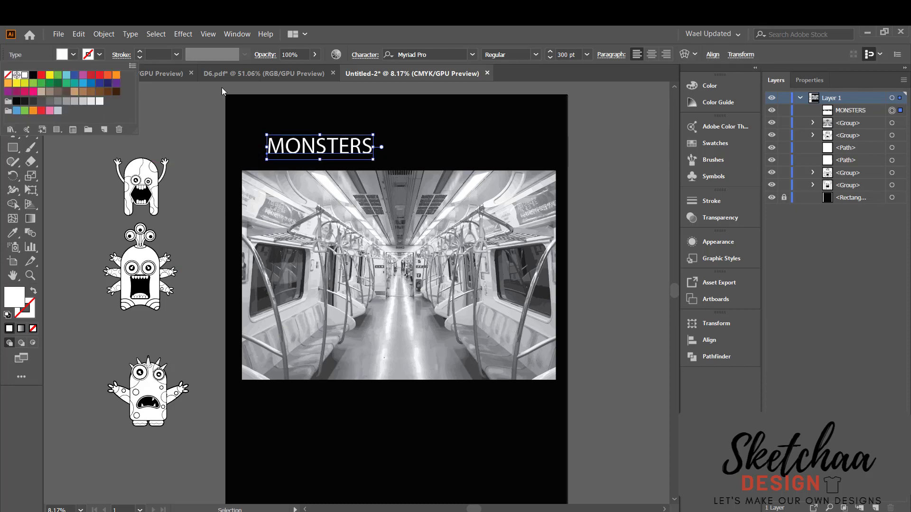
Set the MONSTERS text's font to Street Hustle Regular
{"action": "left_click", "coordinate": [460, 52]}
{"action": "type", "text": "STR"}
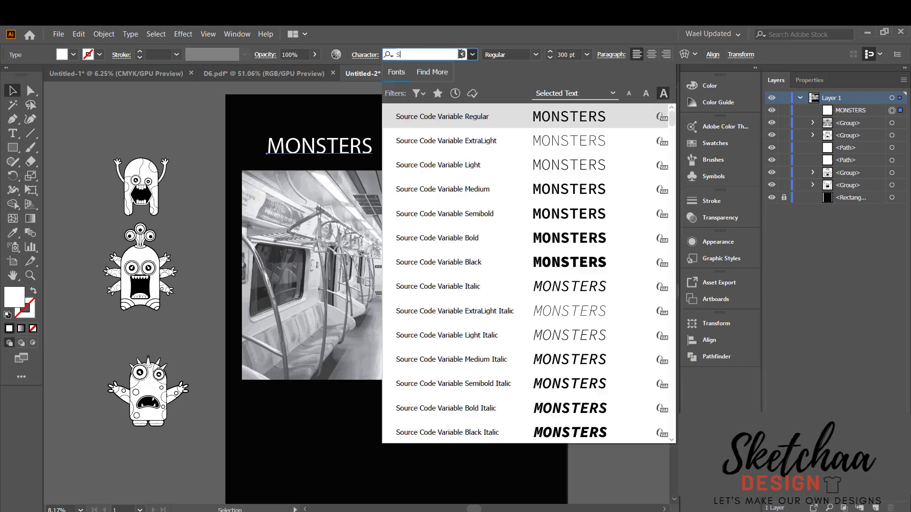
{"action": "type", "text": "EE"}
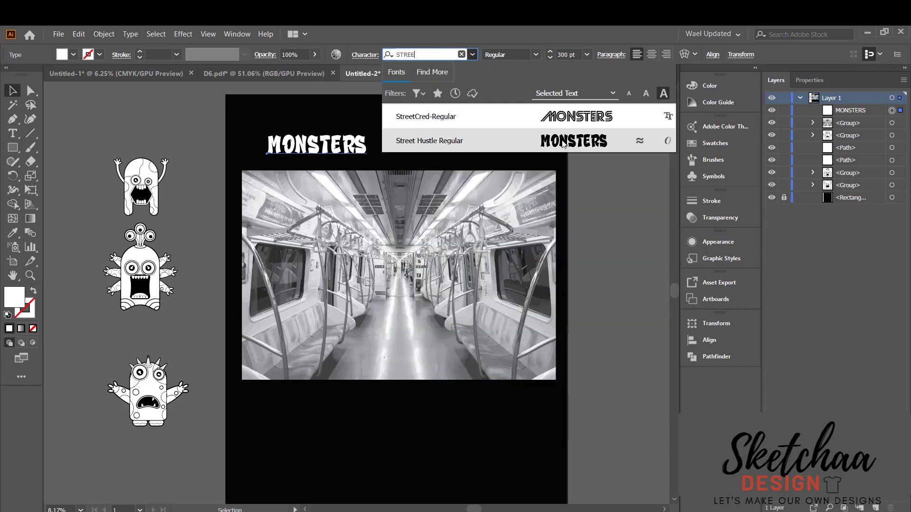
{"action": "left_click", "coordinate": [418, 141]}
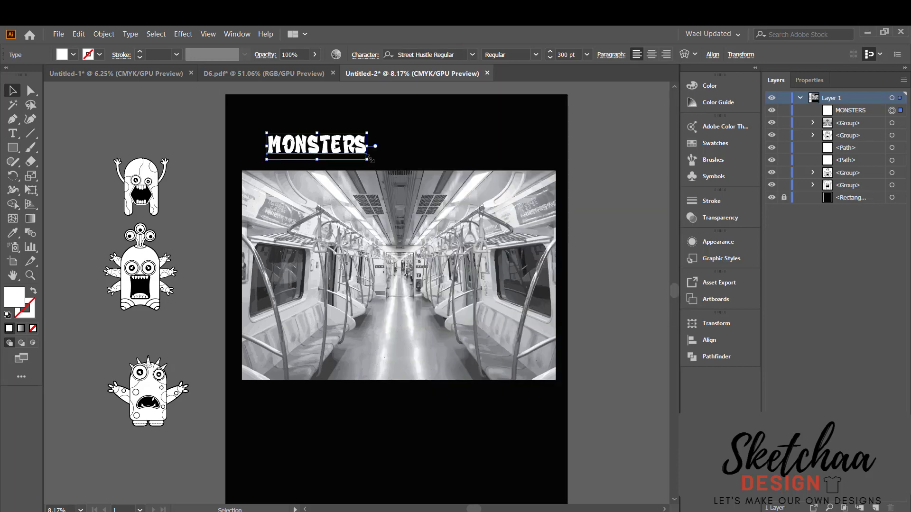
Enlarge the MONSTERS text to about 394.75 pt and place a spare copy of it above the artboard
{"action": "key", "text": "ctrl+equal"}
{"action": "key", "text": "ctrl+equal"}
{"action": "key", "text": "ctrl+equal"}
{"action": "key", "text": "ctrl+equal"}
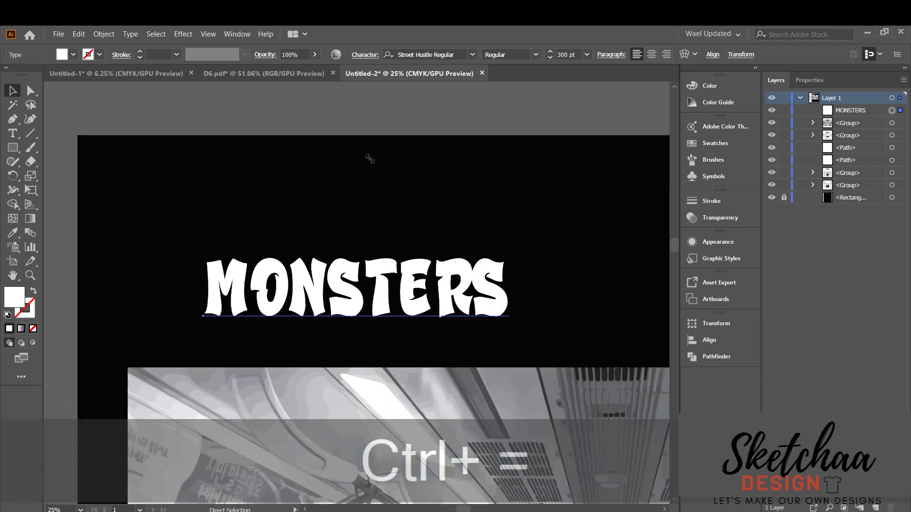
{"action": "left_click_drag", "start_coordinate": [509, 333], "coordinate": [548, 340]}
{"action": "scroll", "coordinate": [336, 295], "scroll_direction": "down", "scroll_amount": 2}
{"action": "left_click_drag", "start_coordinate": [336, 295], "coordinate": [374, 197]}
Convert the MONSTERS text on the artboard to outlines and ungroup it into separate letters
{"action": "left_click", "coordinate": [372, 281]}
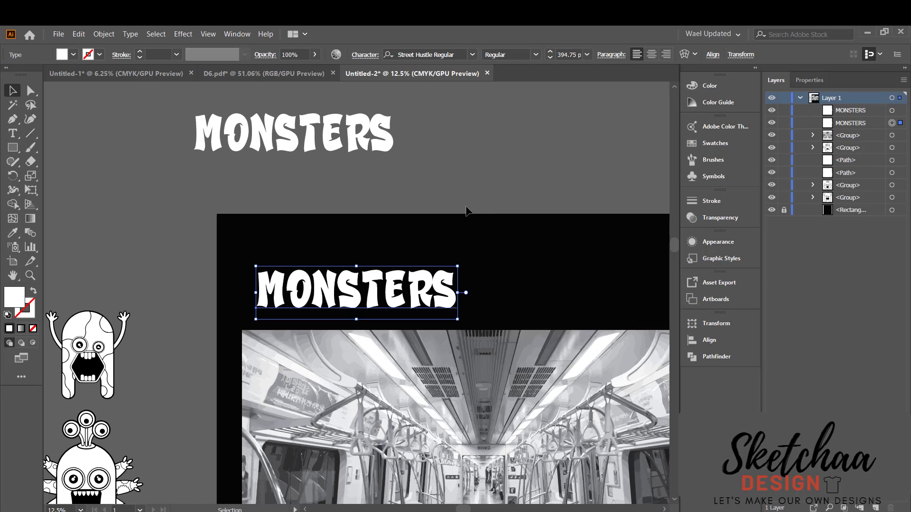
{"action": "key", "text": "ctrl+shift+o"}
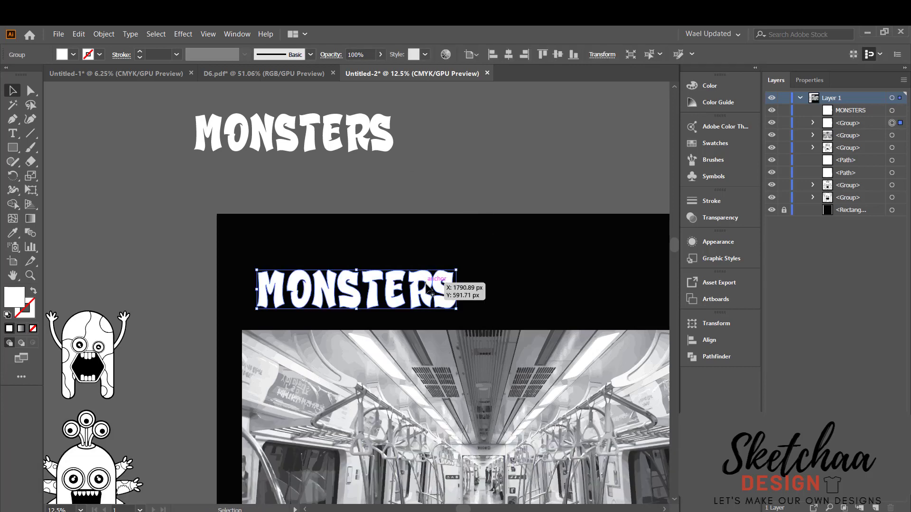
{"action": "right_click", "coordinate": [428, 285]}
{"action": "left_click", "coordinate": [442, 206]}
{"action": "right_click", "coordinate": [372, 279]}
{"action": "left_click", "coordinate": [404, 368]}
{"action": "left_click", "coordinate": [459, 223]}
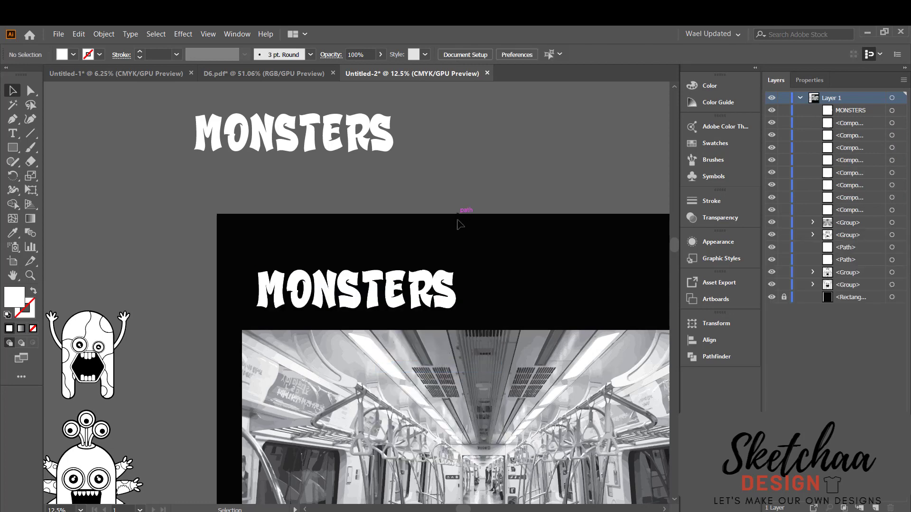
Enlarge the letters M and N individually and adjust the O between them so the three letters overlap, undoing the last change to the O
{"action": "left_click_drag", "start_coordinate": [517, 280], "coordinate": [368, 245]}
{"action": "left_click", "coordinate": [114, 260]}
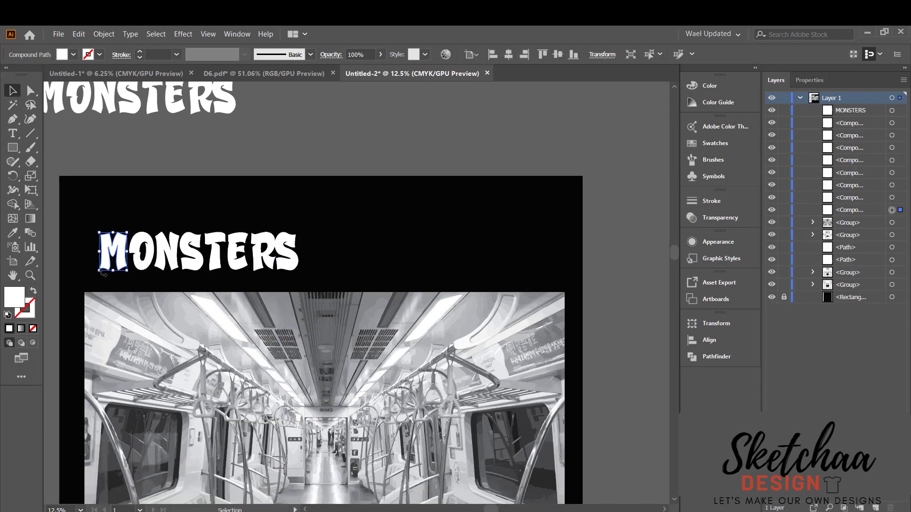
{"action": "mouse_move", "coordinate": [126, 271]}
{"action": "left_mouse_down"}
{"action": "mouse_move", "coordinate": [137, 284]}
{"action": "mouse_move", "coordinate": [152, 274]}
{"action": "mouse_move", "coordinate": [126, 284]}
{"action": "left_mouse_up"}
{"action": "left_click", "coordinate": [167, 252]}
{"action": "left_click", "coordinate": [146, 267]}
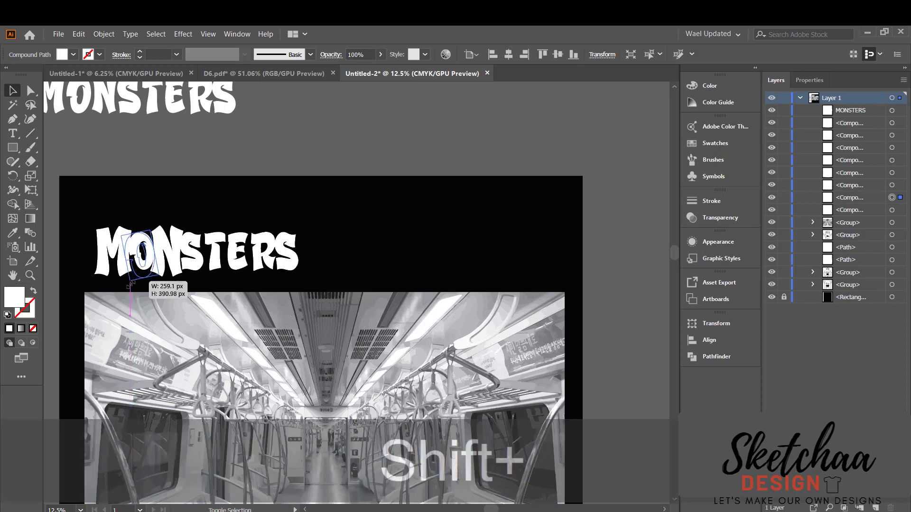
{"action": "key", "text": "ctrl+z"}
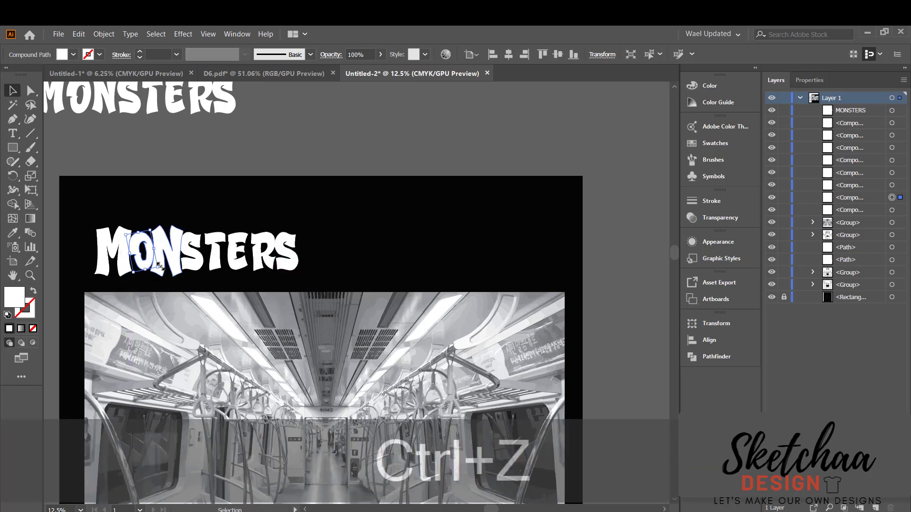
{"action": "key", "text": "ctrl+shift+a"}
Enlarge the middle letters S, T and E individually so they interlock at uneven heights
{"action": "left_click", "coordinate": [192, 270]}
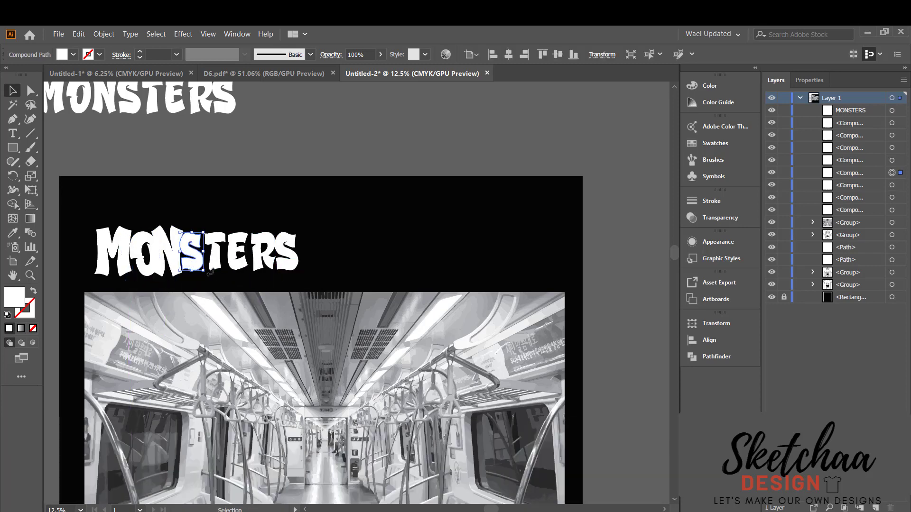
{"action": "mouse_move", "coordinate": [207, 274]}
{"action": "left_mouse_down"}
{"action": "mouse_move", "coordinate": [222, 284]}
{"action": "mouse_move", "coordinate": [211, 268]}
{"action": "left_mouse_up"}
{"action": "key", "text": "ctrl+alt+z"}
{"action": "left_click", "coordinate": [223, 263]}
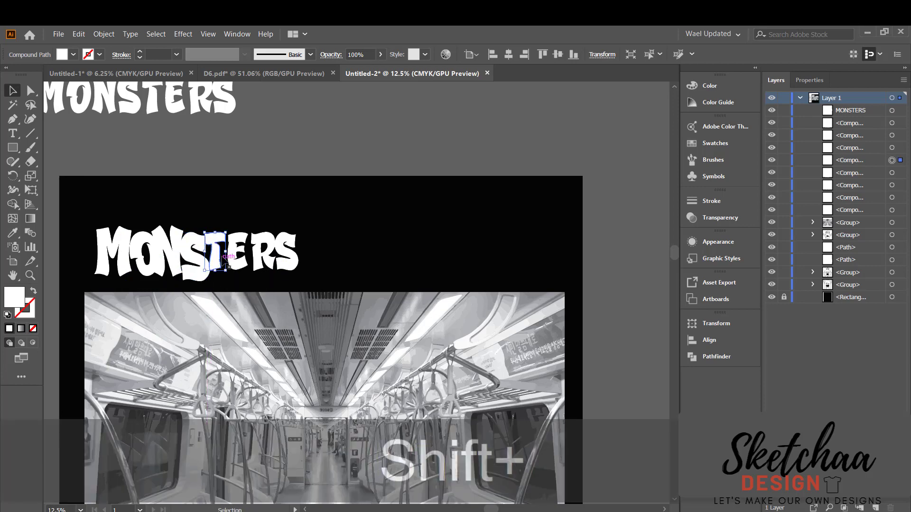
{"action": "left_click", "coordinate": [238, 252]}
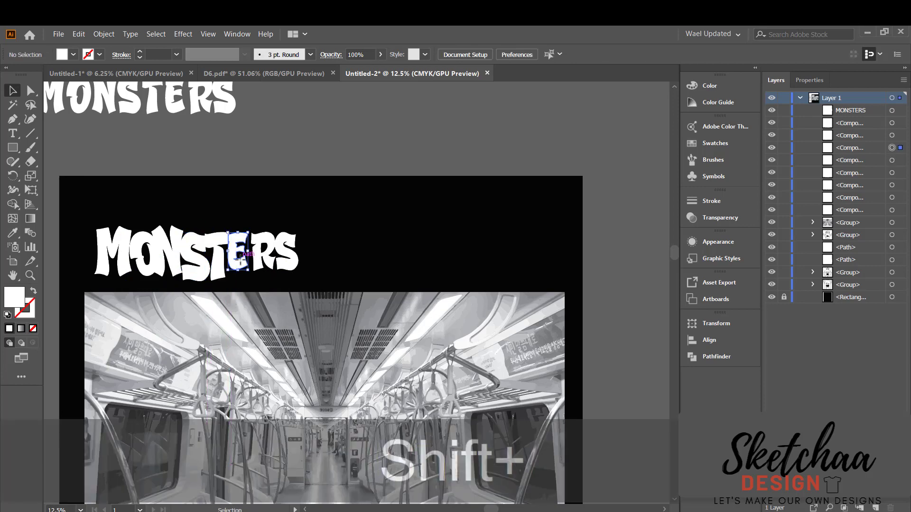
{"action": "mouse_move", "coordinate": [251, 232]}
{"action": "left_mouse_down"}
{"action": "mouse_move", "coordinate": [258, 223]}
{"action": "mouse_move", "coordinate": [252, 227]}
{"action": "left_mouse_up"}
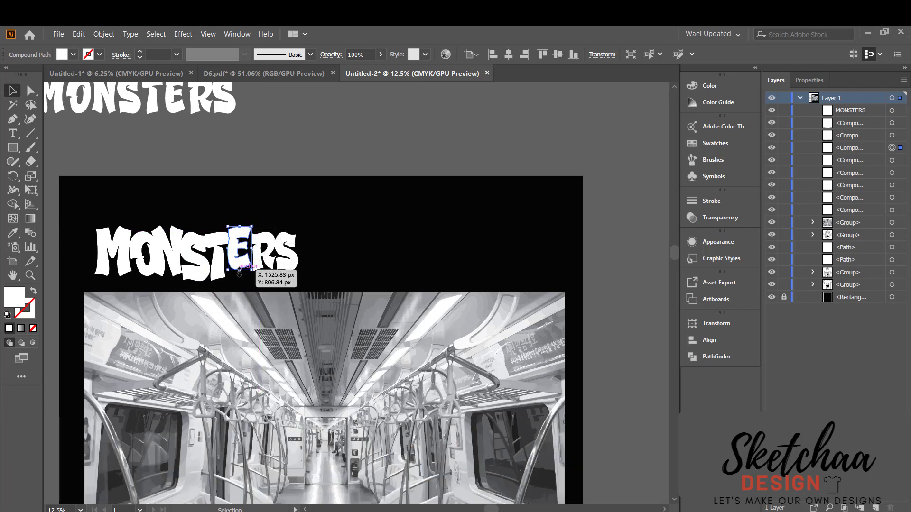
Stretch the final letters R and S downward so they overlap at the end of the word
{"action": "left_click", "coordinate": [270, 259]}
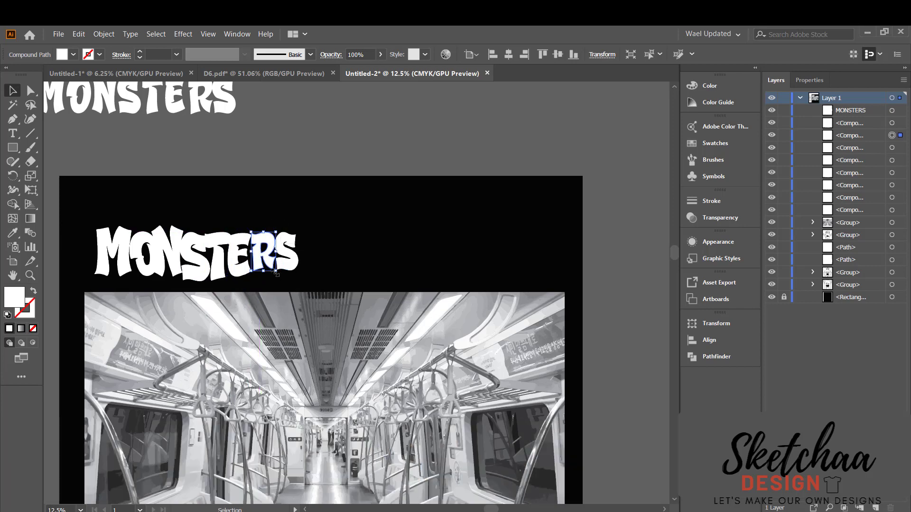
{"action": "left_click_drag", "start_coordinate": [283, 272], "coordinate": [282, 283]}
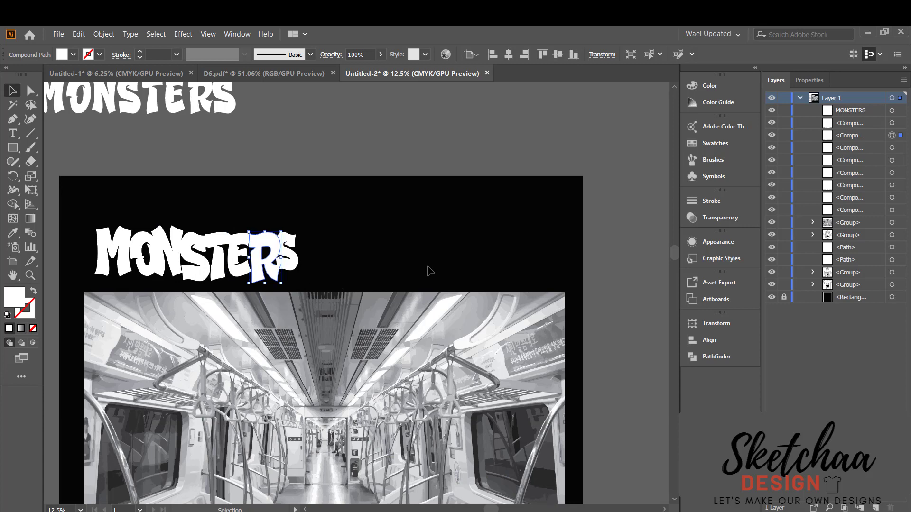
{"action": "left_click", "coordinate": [296, 254]}
{"action": "left_click_drag", "start_coordinate": [298, 270], "coordinate": [305, 282]}
{"action": "left_click", "coordinate": [352, 237]}
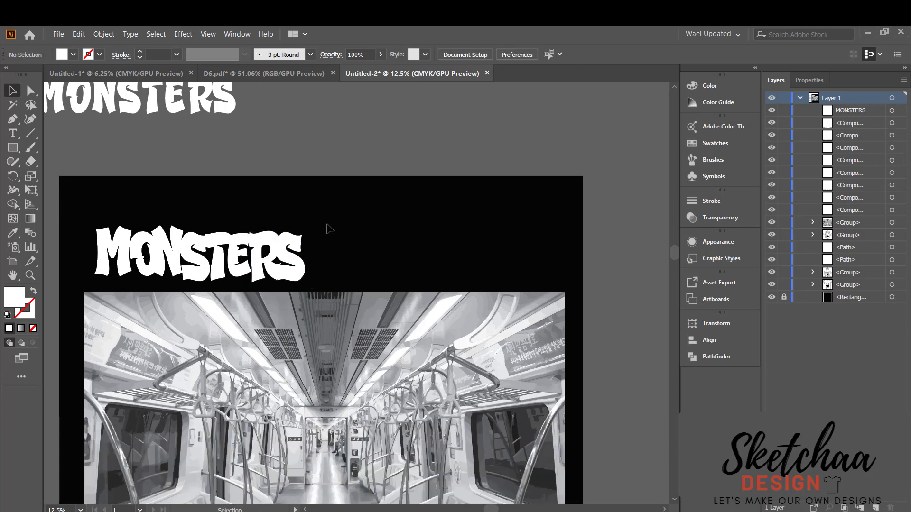
Group all the outlined MONSTERS letters and move the group over the upper right corner of the train image
{"action": "left_click_drag", "start_coordinate": [135, 265], "coordinate": [135, 268]}
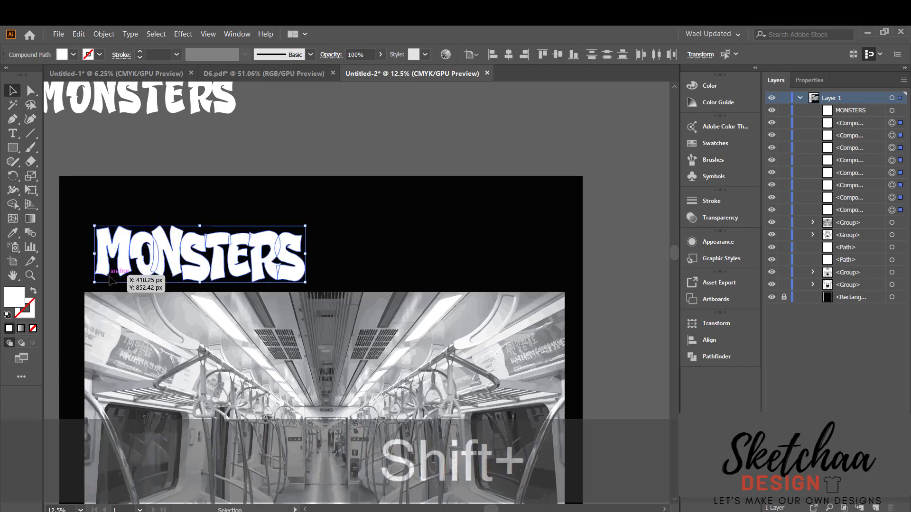
{"action": "key", "text": "ctrl+g"}
{"action": "left_click_drag", "start_coordinate": [219, 252], "coordinate": [466, 295]}
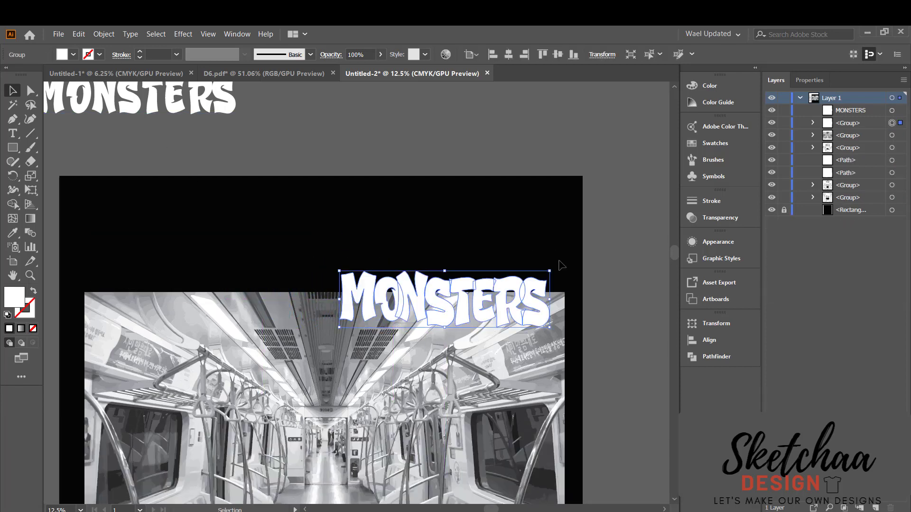
Paste a copy of the lettering behind it, fill the copy black and nudge it right and down as a drop shadow
{"action": "key", "text": "ctrl+b"}
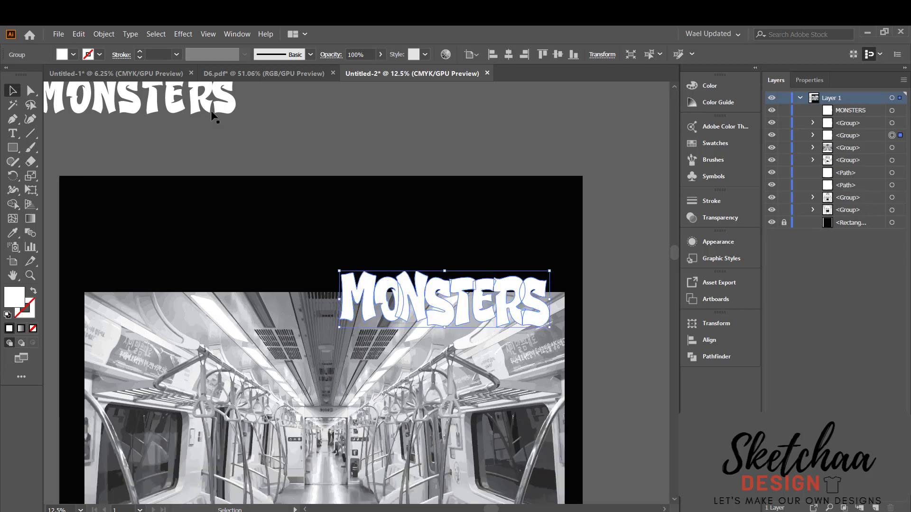
{"action": "left_click", "coordinate": [74, 58]}
{"action": "left_click", "coordinate": [32, 74]}
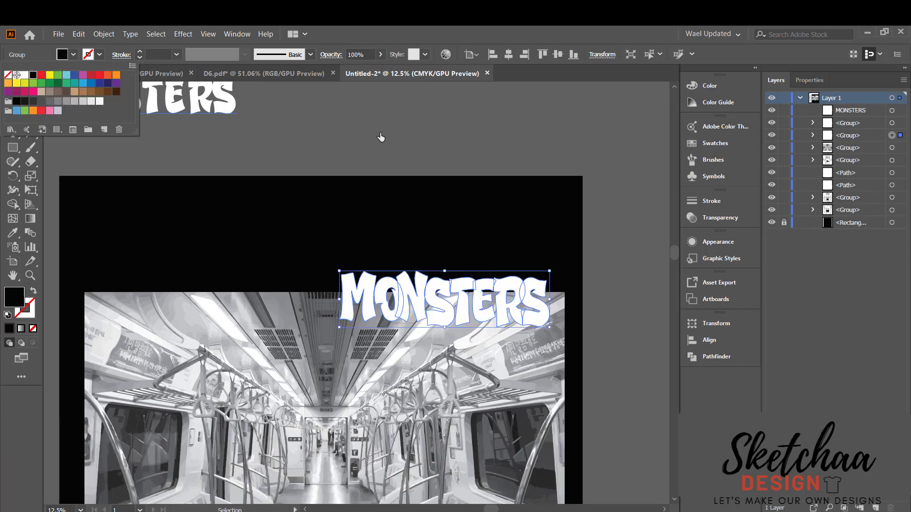
{"action": "key", "text": "Escape"}
{"action": "key", "text": "Right"}
{"action": "key", "text": "Right"}
{"action": "key", "text": "Right"}
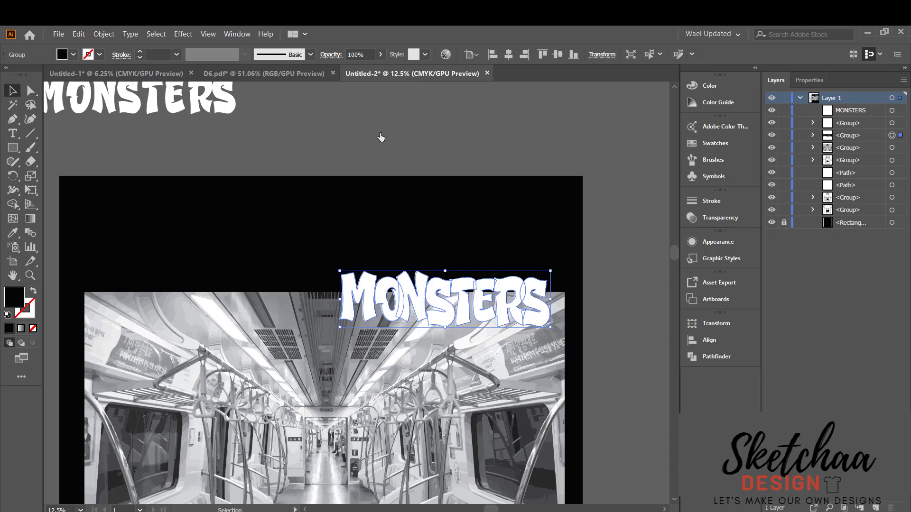
{"action": "key", "text": "Down"}
{"action": "key", "text": "Down"}
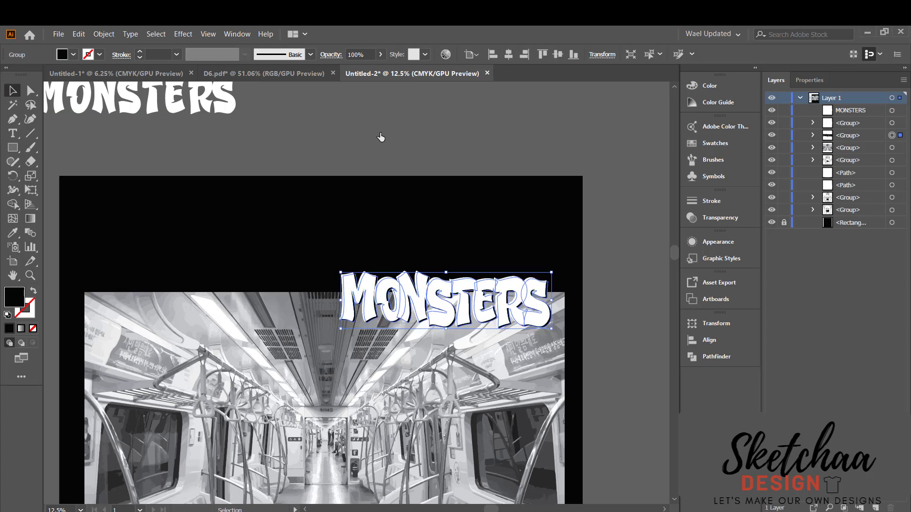
{"action": "left_click", "coordinate": [479, 153]}
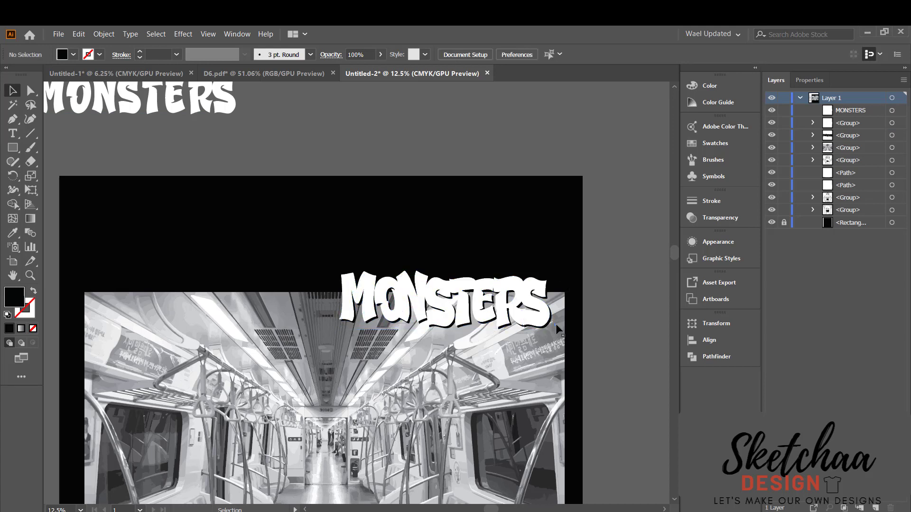
Fill the front MONSTERS lettering with yellow
{"action": "left_click", "coordinate": [542, 323]}
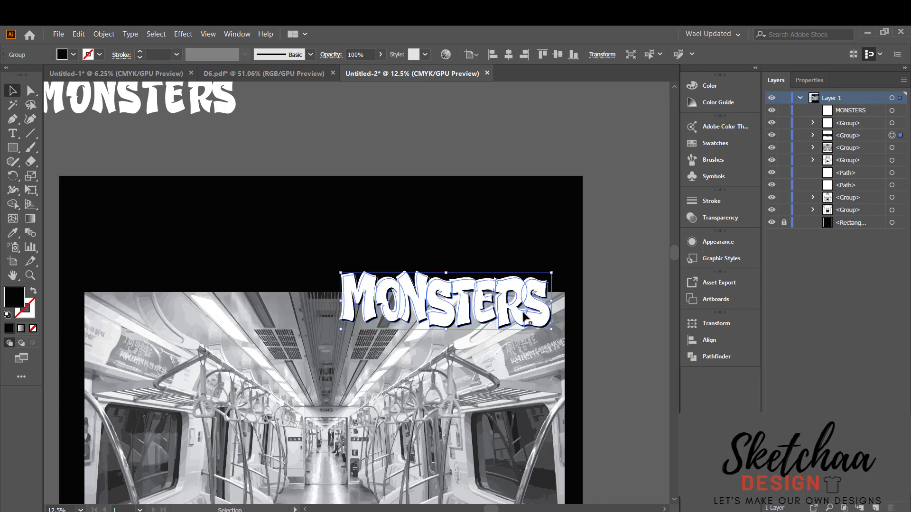
{"action": "scroll", "coordinate": [608, 269], "scroll_direction": "down", "scroll_amount": 2}
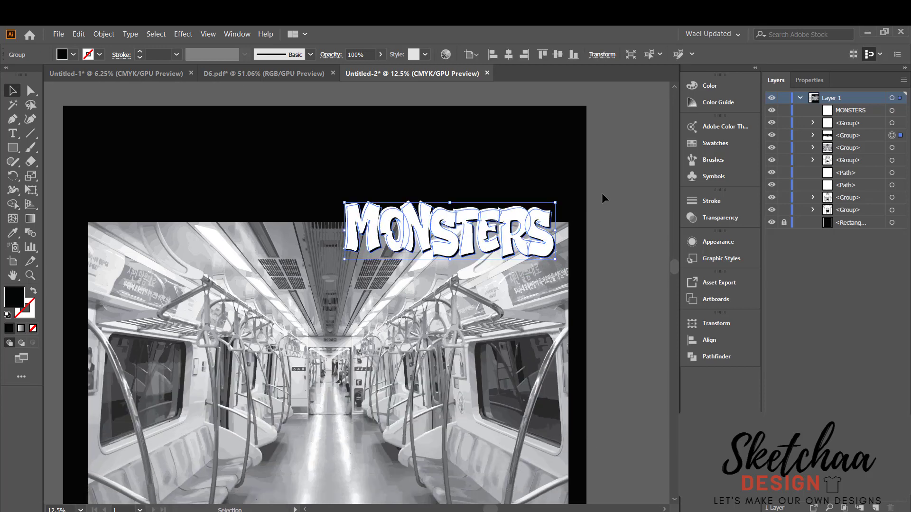
{"action": "left_click", "coordinate": [448, 227]}
{"action": "left_click", "coordinate": [74, 54]}
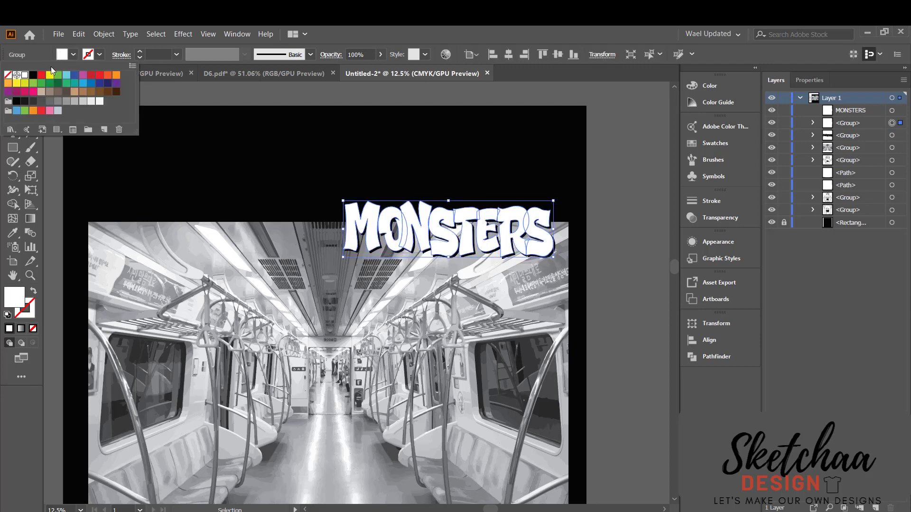
{"action": "left_click", "coordinate": [49, 75]}
{"action": "left_click", "coordinate": [630, 220]}
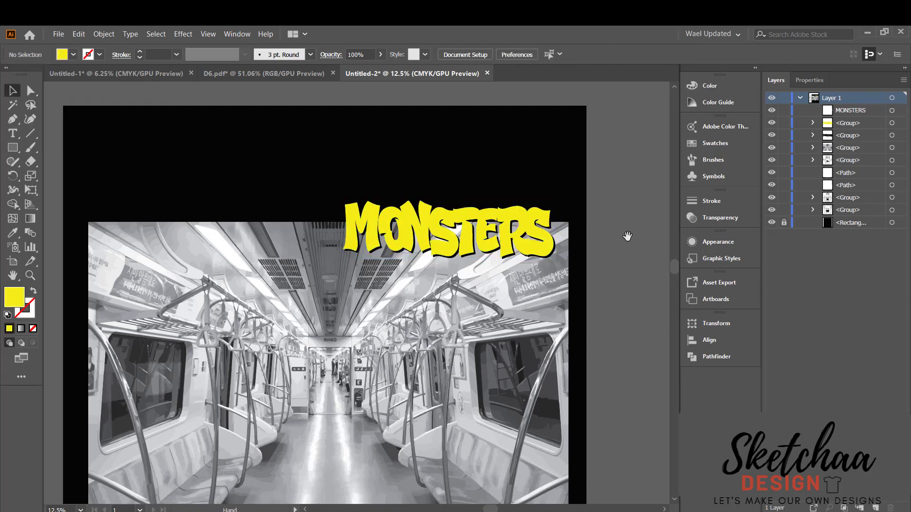
Add a 1 pt black stroke to the yellow MONSTERS lettering
{"action": "left_click_drag", "start_coordinate": [626, 240], "coordinate": [631, 183]}
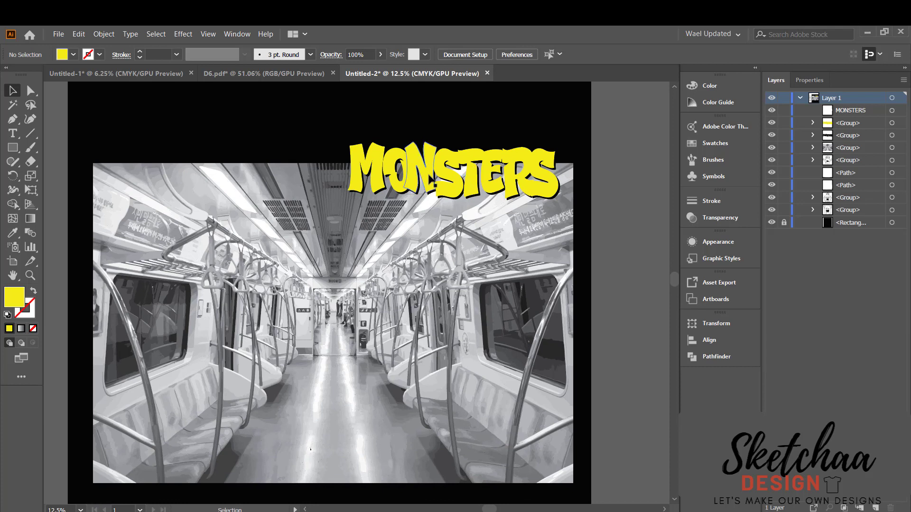
{"action": "left_click", "coordinate": [427, 187]}
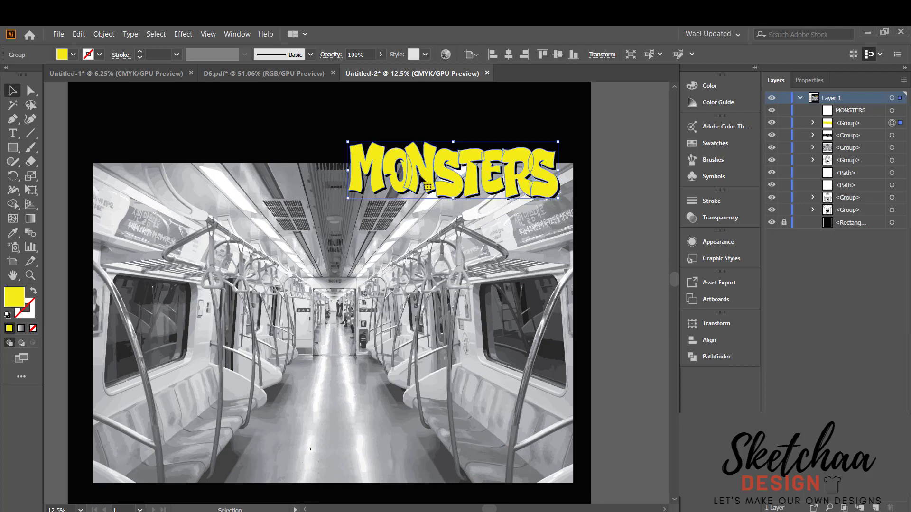
{"action": "left_click", "coordinate": [88, 55]}
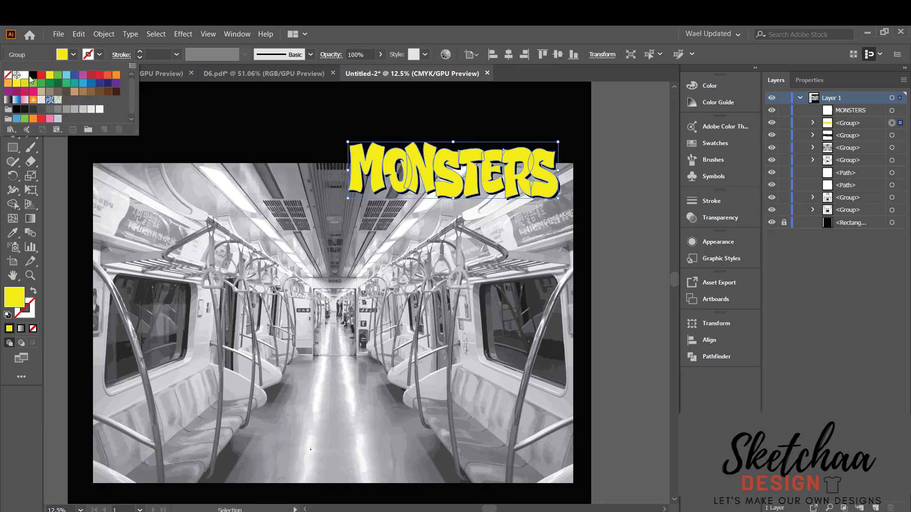
{"action": "left_click", "coordinate": [31, 76]}
{"action": "left_click", "coordinate": [200, 103]}
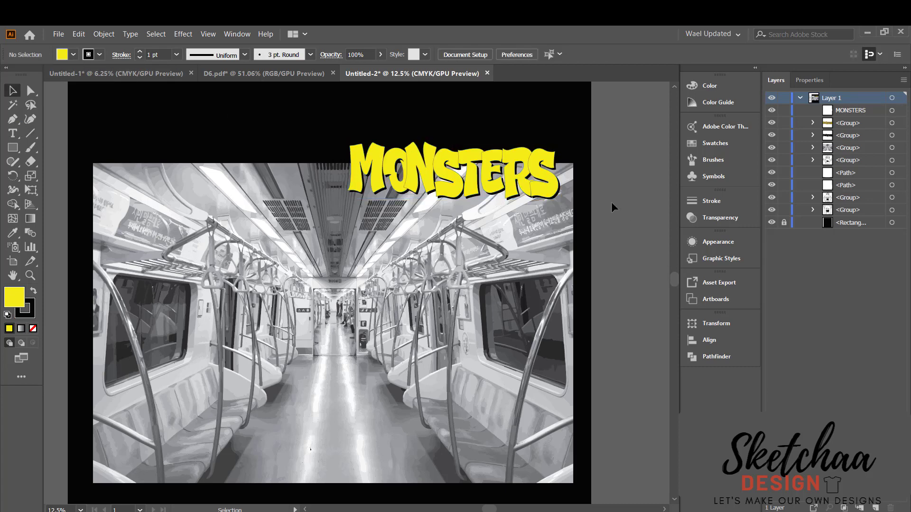
Move the many-armed monster with three eye stalks onto the train aisle and bring it in front of the other artwork
{"action": "scroll", "coordinate": [611, 203], "scroll_direction": "left", "scroll_amount": 3}
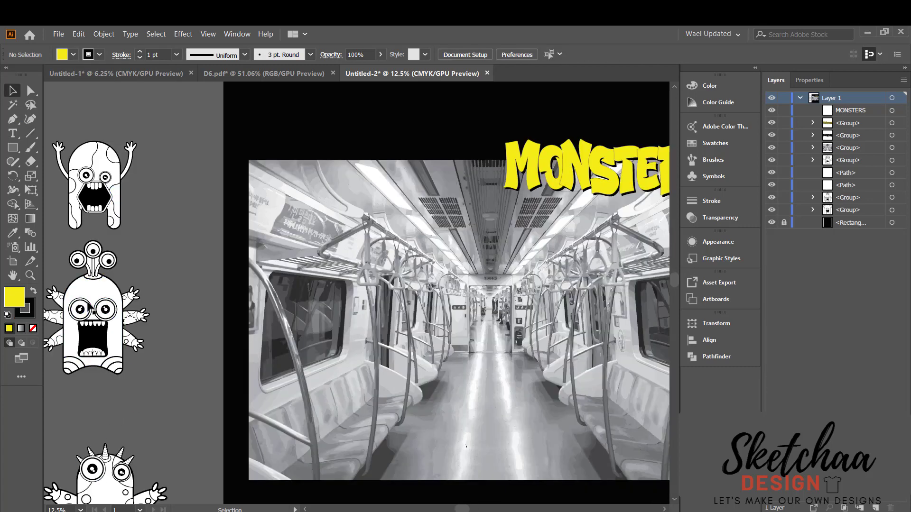
{"action": "left_click", "coordinate": [88, 301]}
{"action": "double_click", "coordinate": [88, 300]}
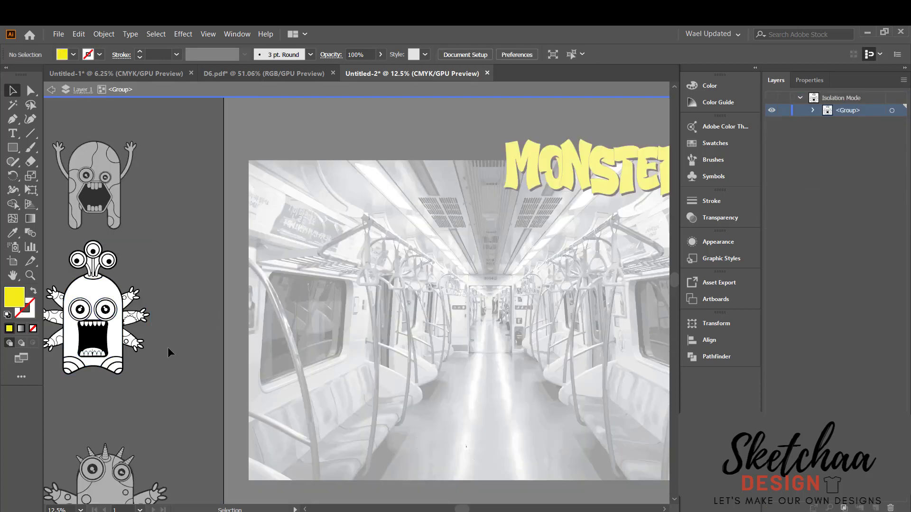
{"action": "double_click", "coordinate": [171, 344]}
{"action": "left_click_drag", "start_coordinate": [94, 303], "coordinate": [499, 331]}
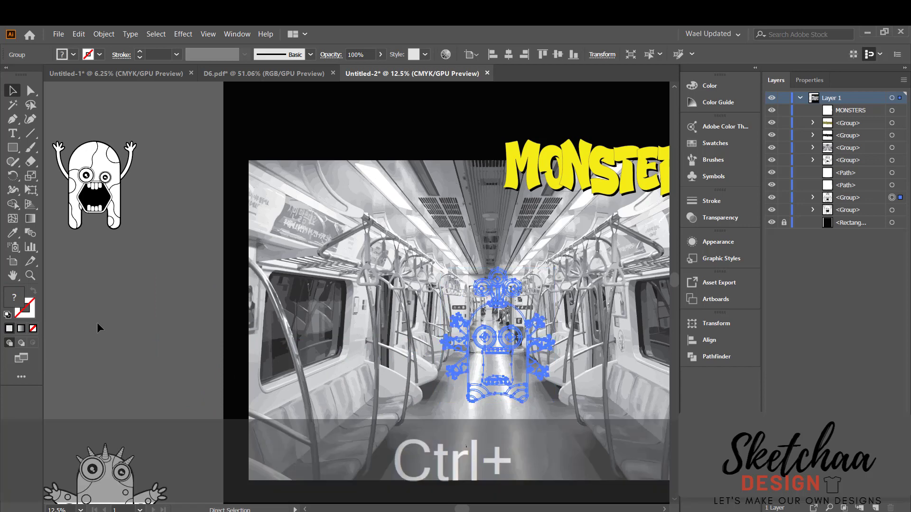
{"action": "key", "text": "ctrl+x"}
{"action": "key", "text": "ctrl+f"}
Scale the many-armed monster down slightly and position it at the far end of the train aisle
{"action": "left_click_drag", "start_coordinate": [514, 331], "coordinate": [437, 314]}
{"action": "left_click_drag", "start_coordinate": [477, 385], "coordinate": [470, 374]}
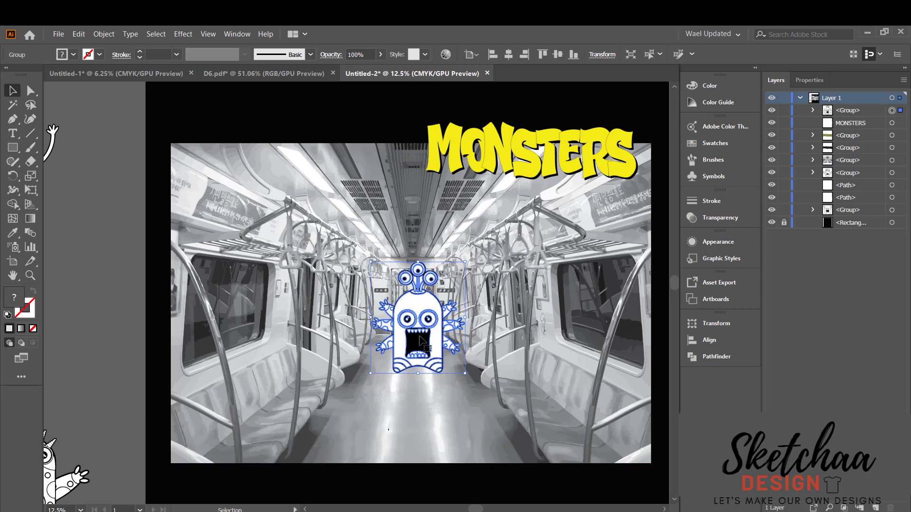
{"action": "left_click_drag", "start_coordinate": [423, 336], "coordinate": [417, 326]}
Bring the tilted two-eyed monster in front of the train artwork and place it over the left-hand seats
{"action": "left_click", "coordinate": [80, 267]}
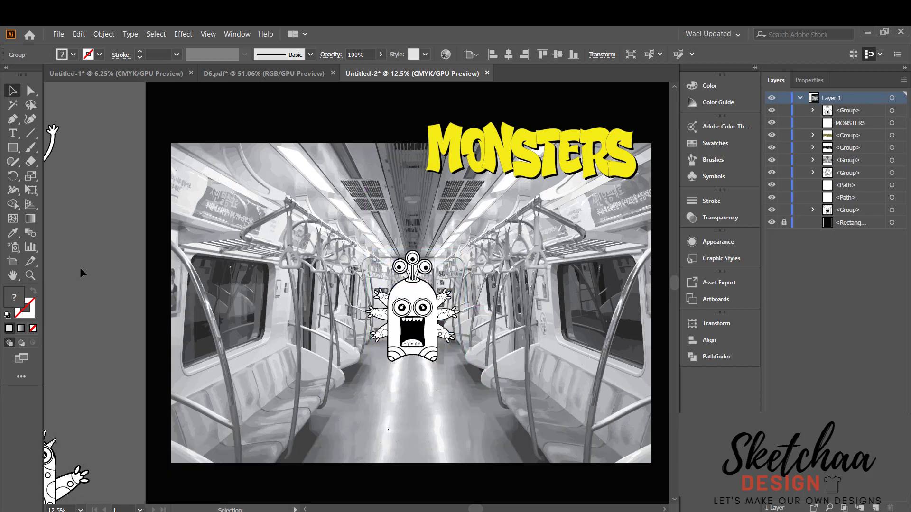
{"action": "key", "text": "ctrl+x"}
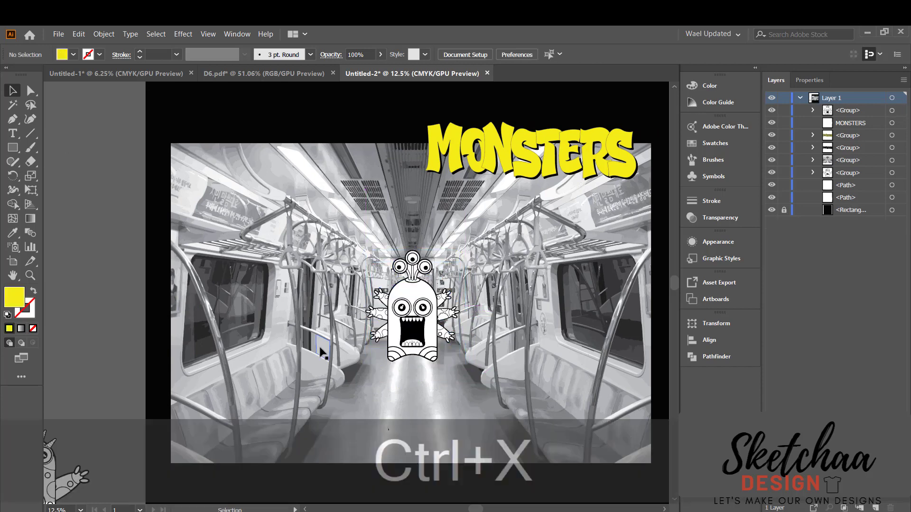
{"action": "key", "text": "ctrl+f"}
{"action": "left_click_drag", "start_coordinate": [315, 347], "coordinate": [319, 369]}
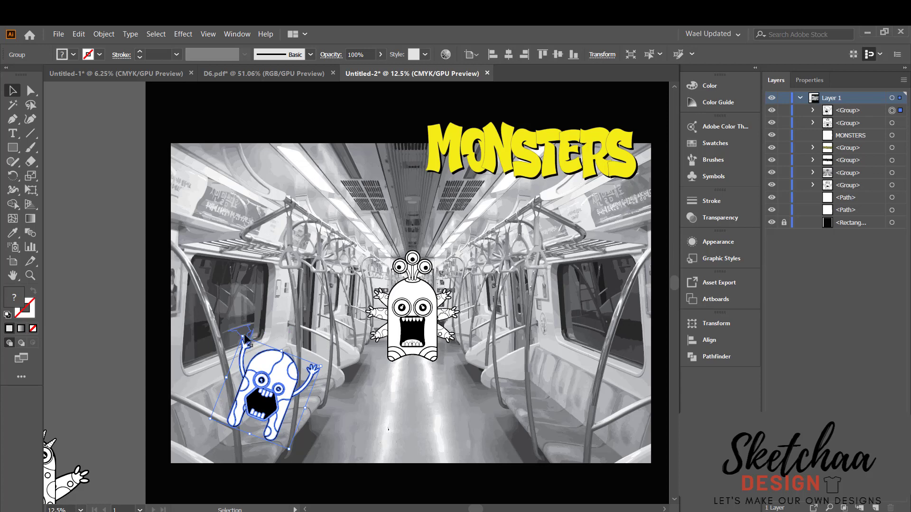
Enlarge the tilted two-eyed monster and position it over the lower-left corner of the train image
{"action": "left_click_drag", "start_coordinate": [243, 338], "coordinate": [234, 315]}
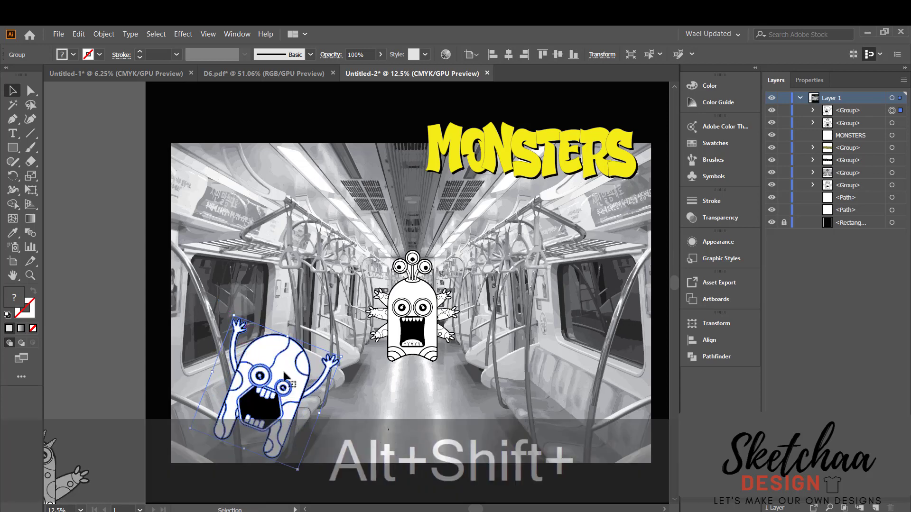
{"action": "left_click_drag", "start_coordinate": [294, 374], "coordinate": [273, 398]}
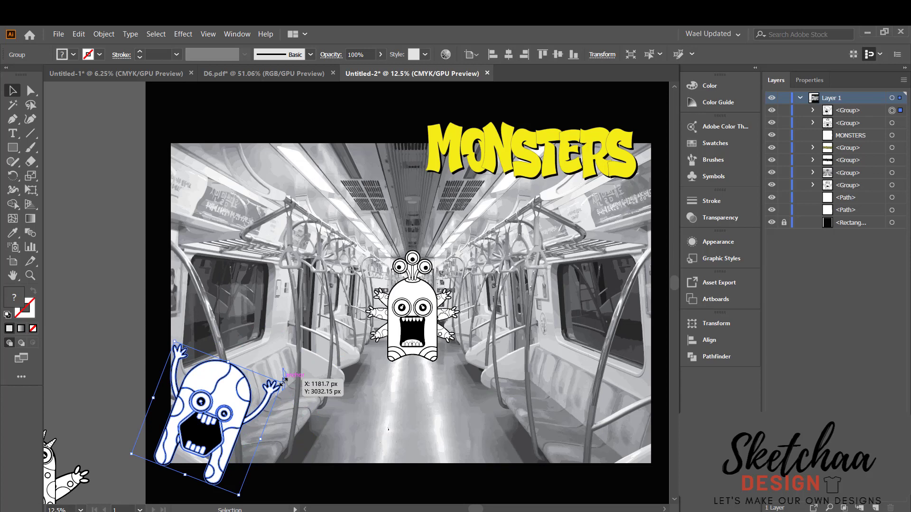
{"action": "left_click_drag", "start_coordinate": [284, 379], "coordinate": [324, 369]}
{"action": "left_click", "coordinate": [107, 301]}
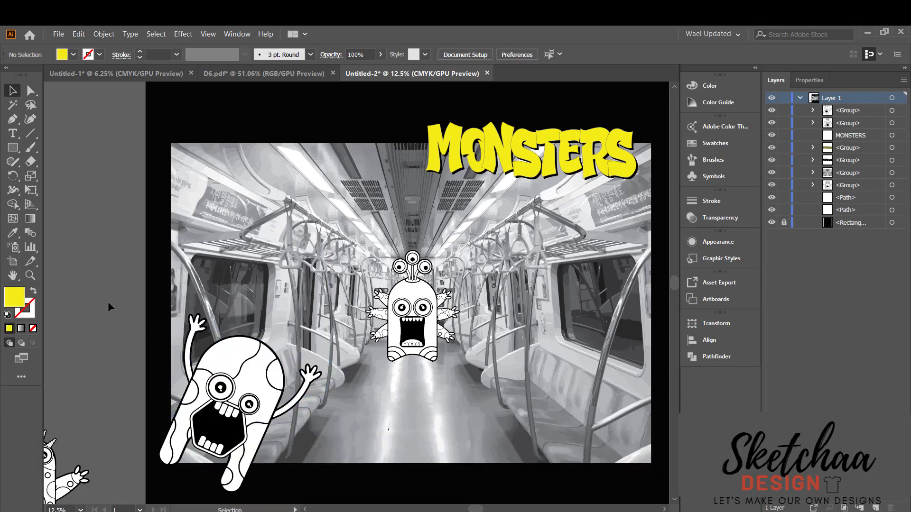
Move the spiked monster from the pasteboard to the right side of the train aisle
{"action": "left_click_drag", "start_coordinate": [106, 306], "coordinate": [134, 276]}
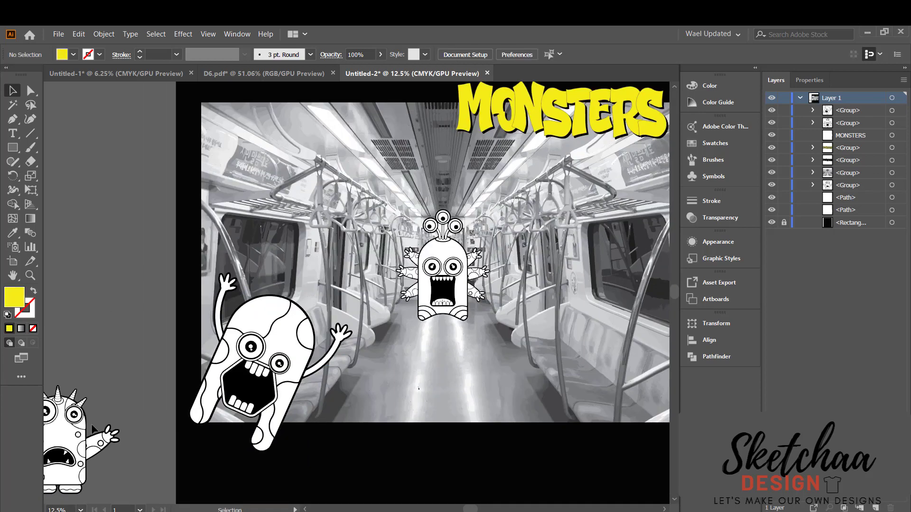
{"action": "left_click_drag", "start_coordinate": [93, 429], "coordinate": [589, 323]}
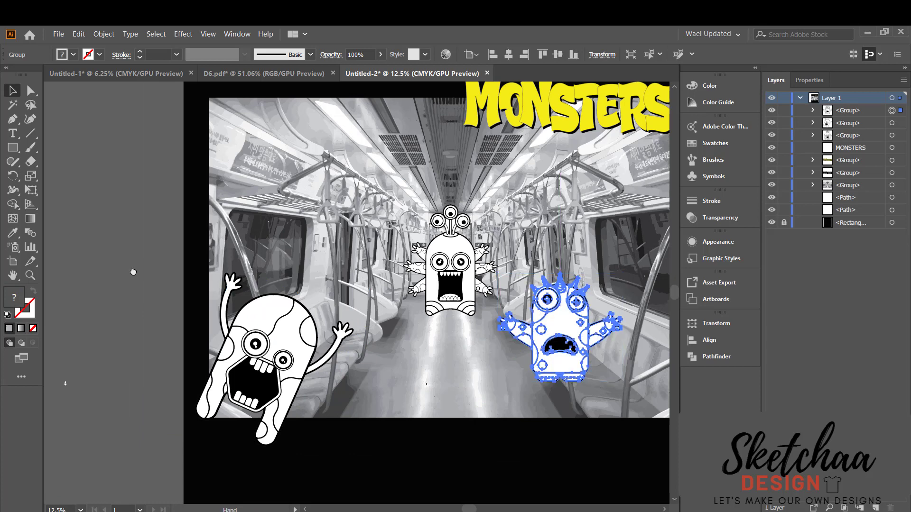
{"action": "left_click_drag", "start_coordinate": [148, 265], "coordinate": [51, 302]}
Scale down the many-armed monster at the end of the aisle and tilt the spiked monster slightly
{"action": "left_click", "coordinate": [352, 308]}
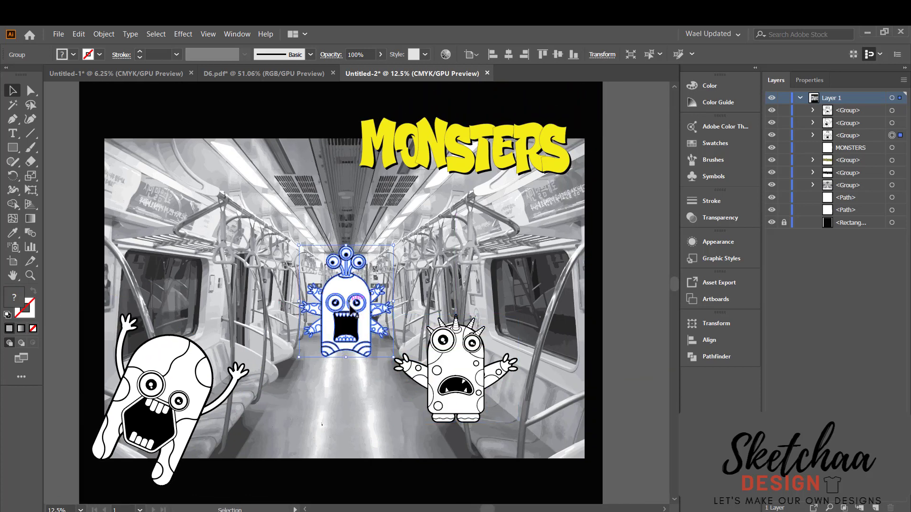
{"action": "left_click_drag", "start_coordinate": [394, 357], "coordinate": [385, 348]}
{"action": "left_click", "coordinate": [500, 376]}
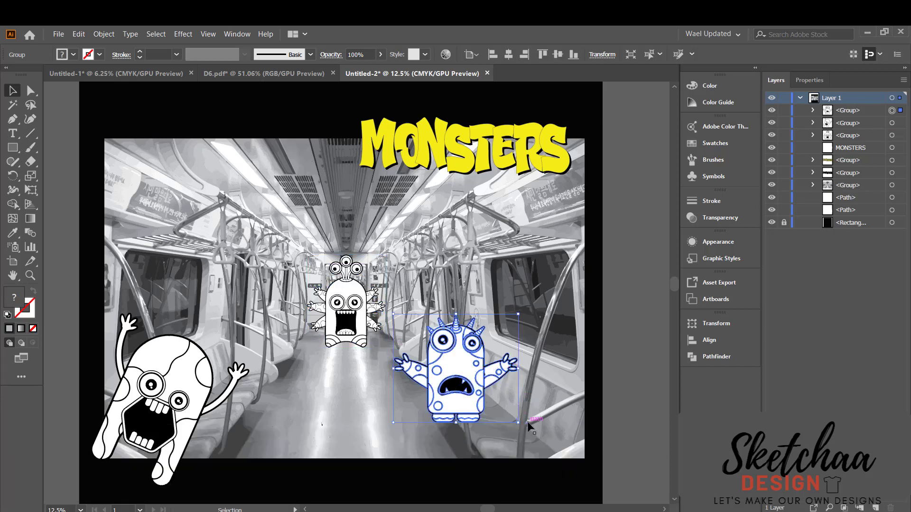
{"action": "left_click_drag", "start_coordinate": [524, 423], "coordinate": [525, 295]}
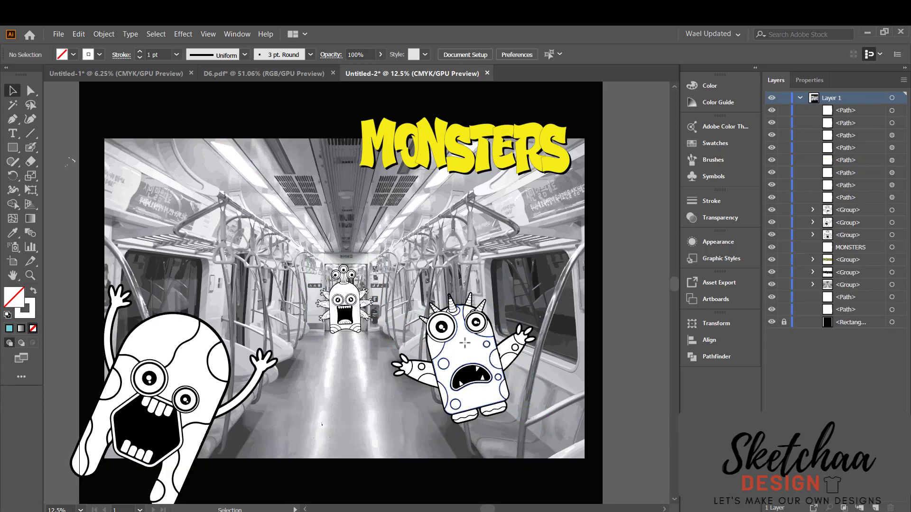
Isolate the spiked monster's group and fill its body shape with light blue
{"action": "left_click", "coordinate": [458, 351]}
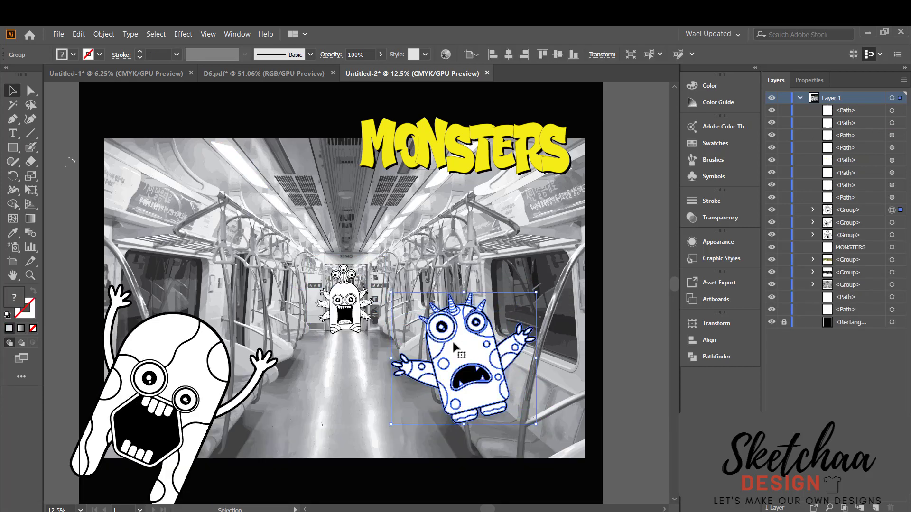
{"action": "double_click", "coordinate": [459, 350]}
{"action": "left_click", "coordinate": [458, 350]}
{"action": "left_click", "coordinate": [62, 54]}
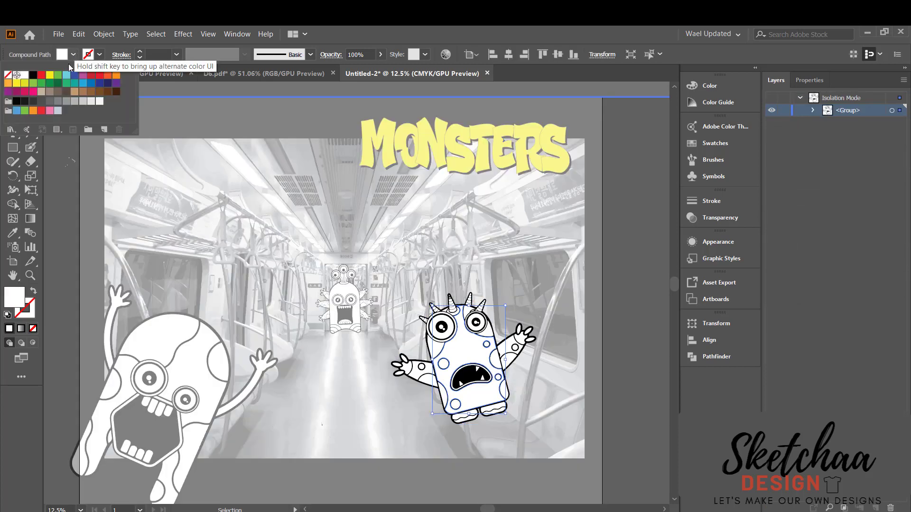
{"action": "left_click", "coordinate": [66, 78]}
{"action": "left_click", "coordinate": [646, 334]}
{"action": "double_click", "coordinate": [646, 334]}
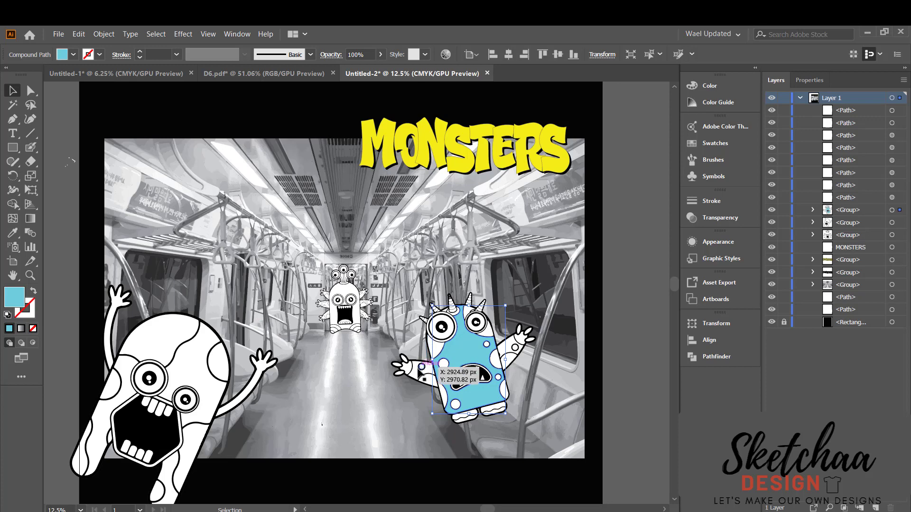
Fill both arms of the spiked monster with the light blue sampled from its body
{"action": "left_click", "coordinate": [416, 370]}
{"action": "double_click", "coordinate": [416, 371]}
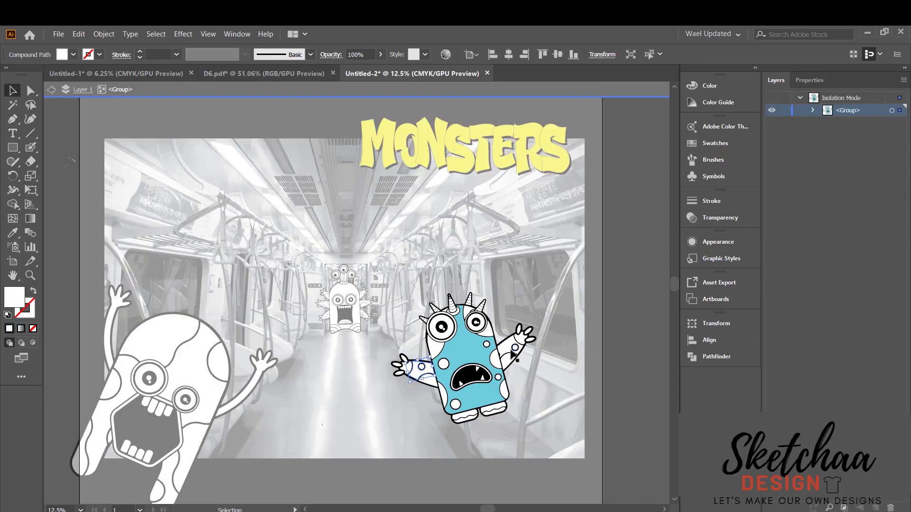
{"action": "left_click", "coordinate": [512, 350], "text": "shift"}
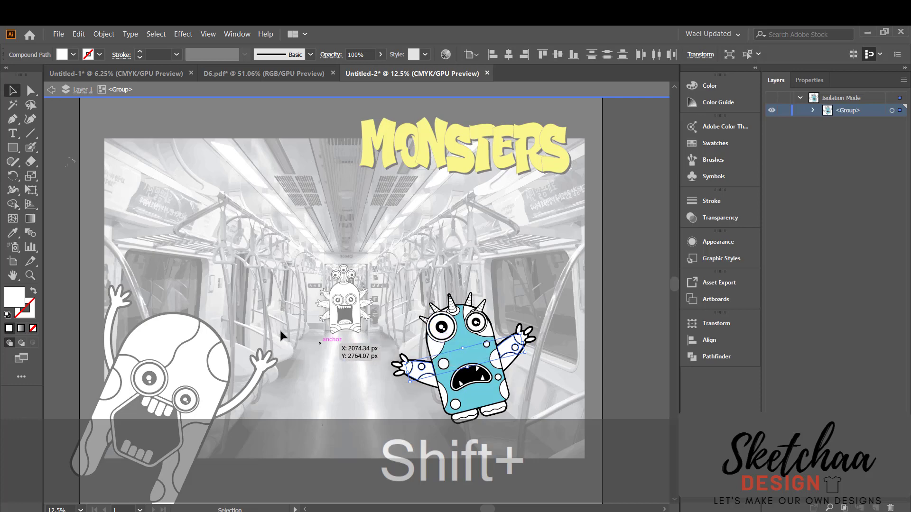
{"action": "key", "text": "i"}
{"action": "left_click", "coordinate": [463, 350]}
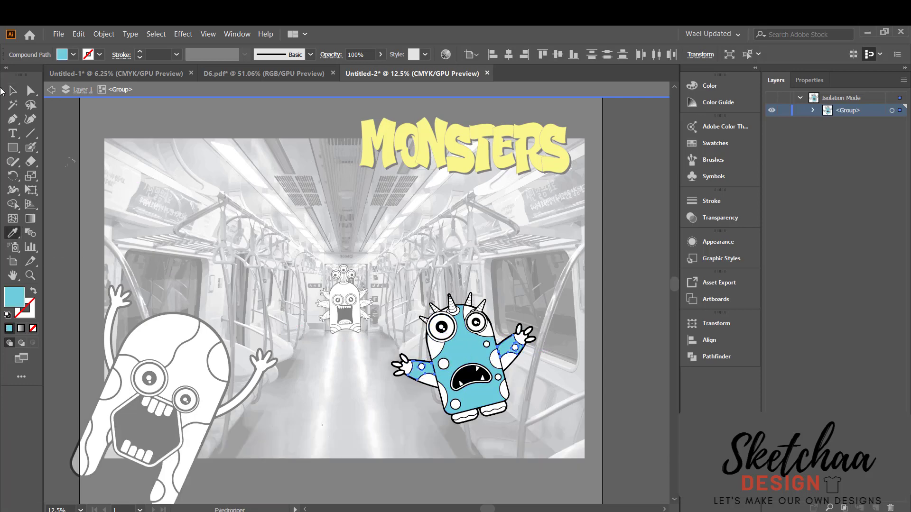
{"action": "left_click", "coordinate": [13, 90]}
{"action": "double_click", "coordinate": [633, 297]}
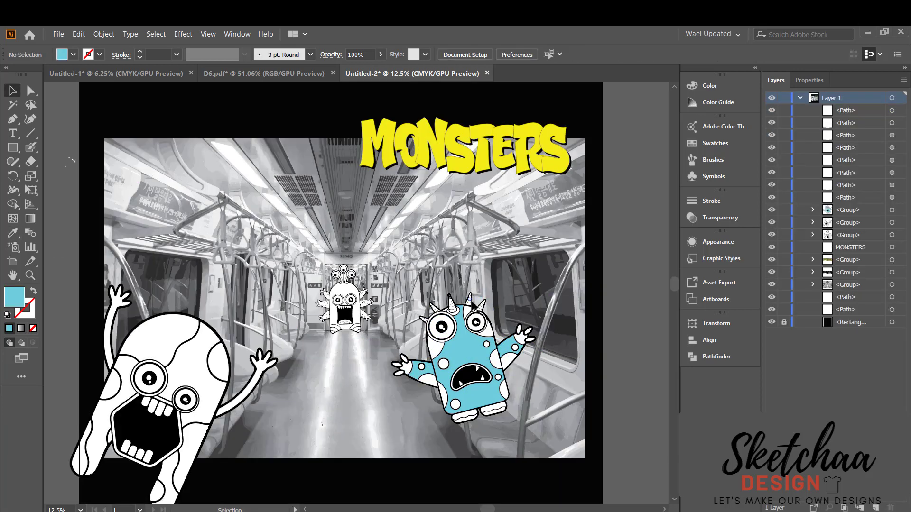
{"action": "double_click", "coordinate": [472, 306]}
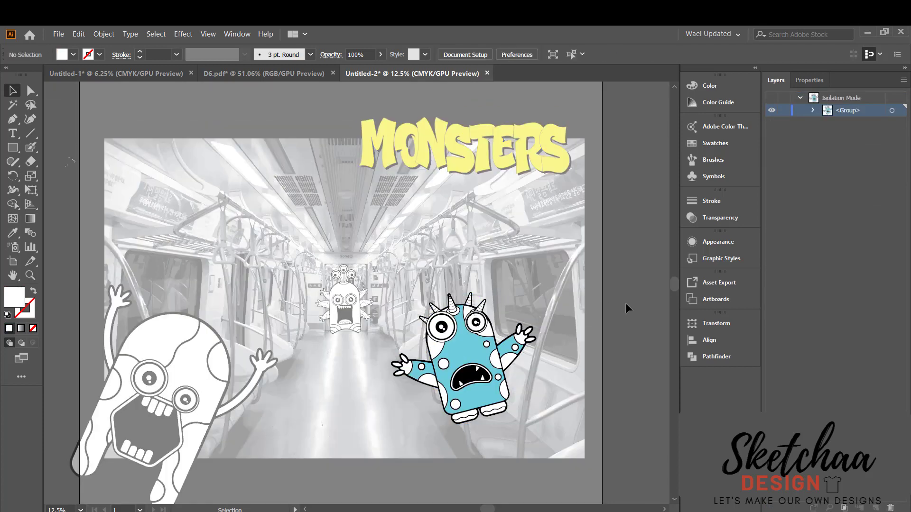
{"action": "double_click", "coordinate": [626, 304]}
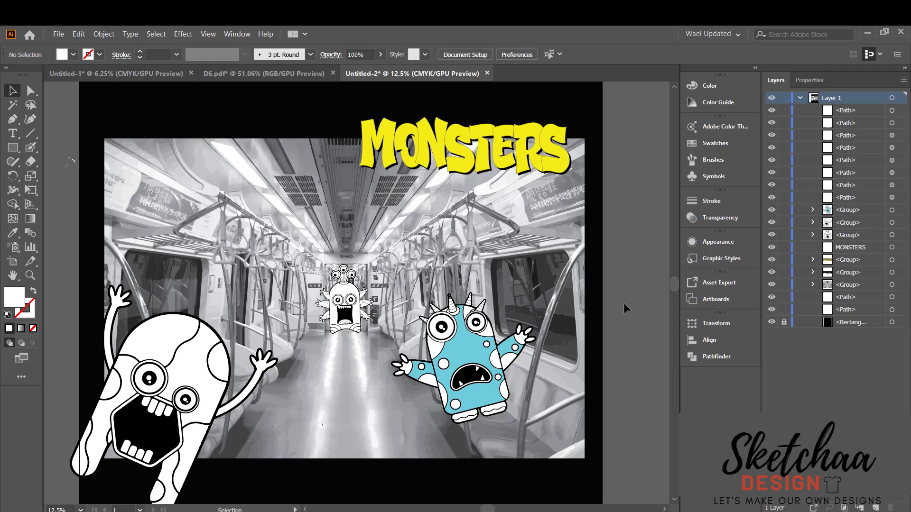
{"action": "double_click", "coordinate": [346, 287]}
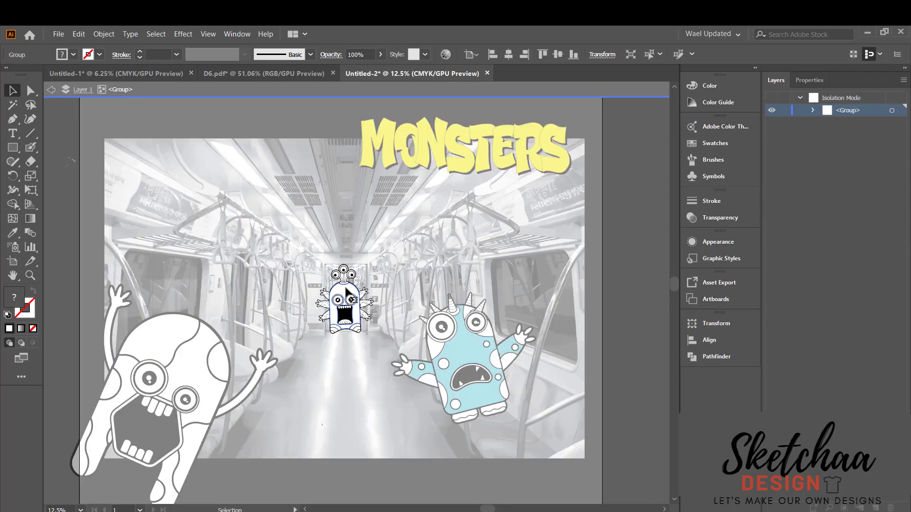
{"action": "double_click", "coordinate": [331, 354]}
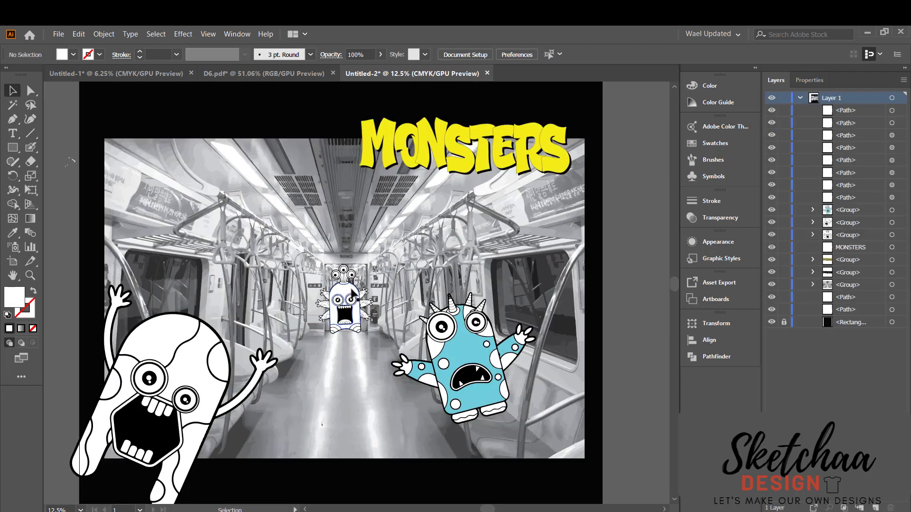
Isolate the many-armed monster's group and fill its body shape with red
{"action": "double_click", "coordinate": [352, 293]}
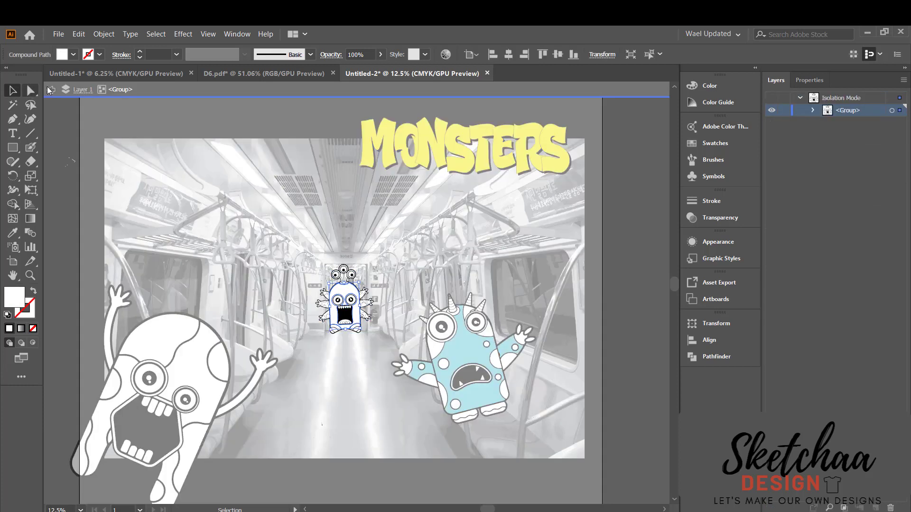
{"action": "left_click", "coordinate": [74, 54]}
{"action": "double_click", "coordinate": [86, 81]}
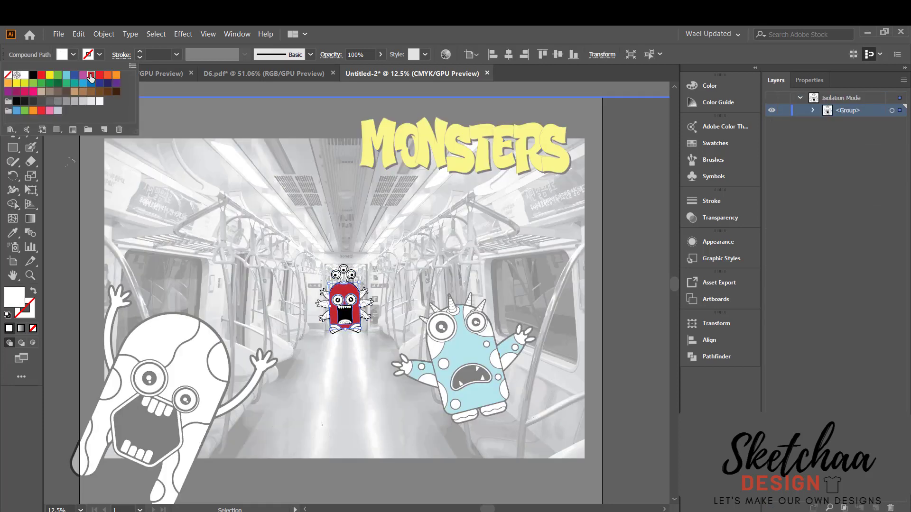
{"action": "left_click", "coordinate": [150, 240]}
{"action": "double_click", "coordinate": [628, 274]}
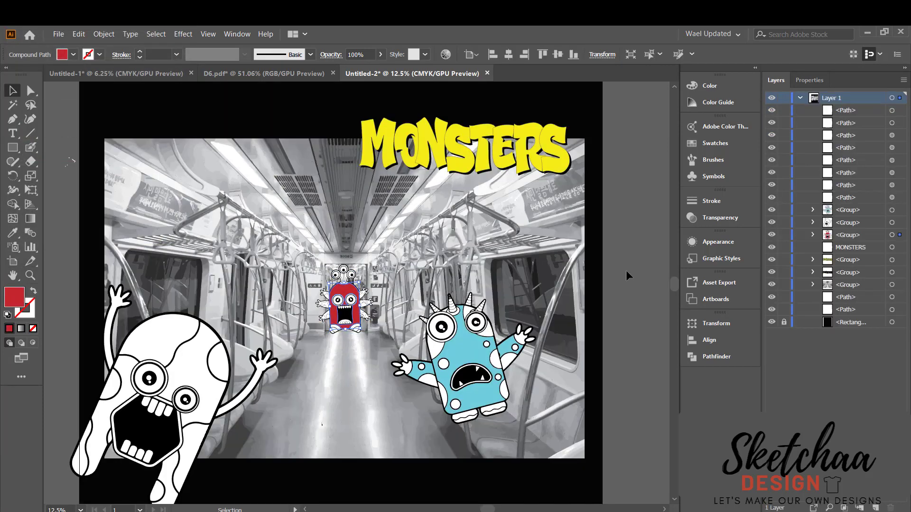
Fill the many-armed monster's middle left arm with the red sampled from its body
{"action": "key", "text": "ctrl+equal"}
{"action": "key", "text": "ctrl+equal"}
{"action": "key", "text": "ctrl+equal"}
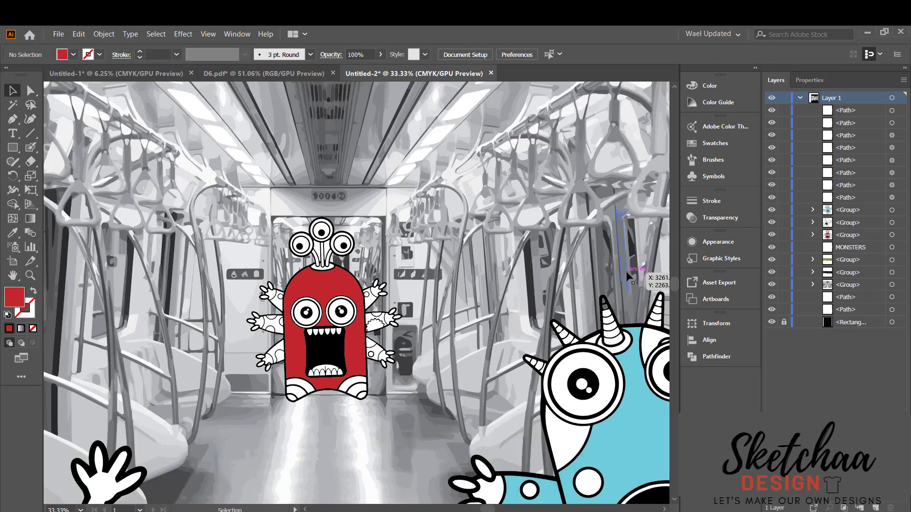
{"action": "double_click", "coordinate": [274, 326]}
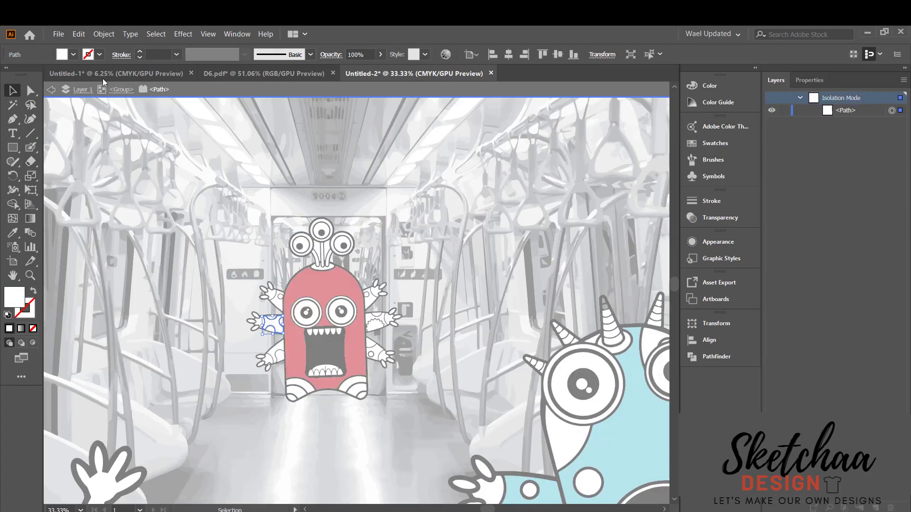
{"action": "left_click", "coordinate": [13, 233]}
{"action": "left_click", "coordinate": [308, 292]}
{"action": "left_click", "coordinate": [13, 91]}
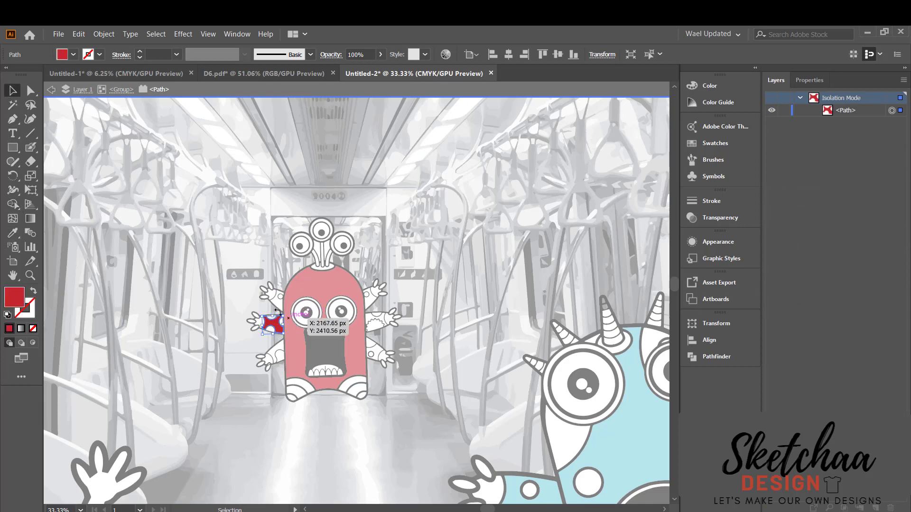
Fill the many-armed monster's upper left arm with the body's red using the Eyedropper
{"action": "double_click", "coordinate": [278, 308]}
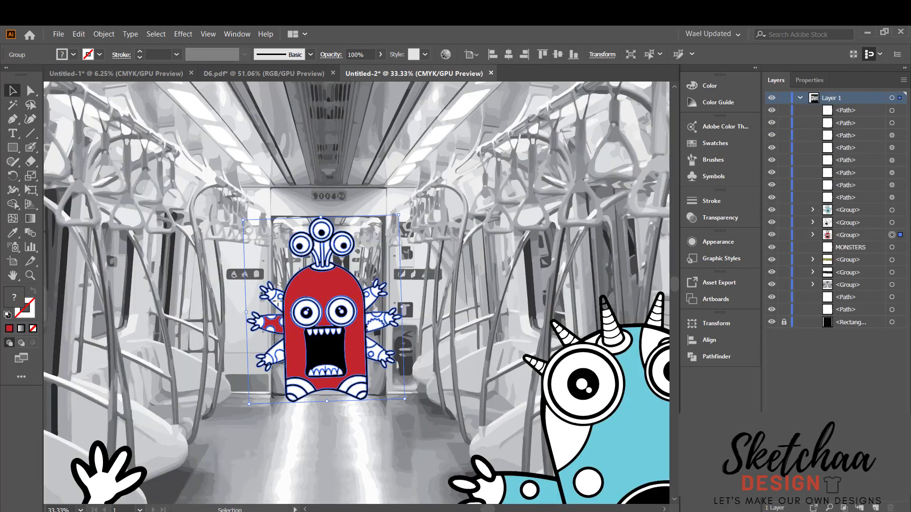
{"action": "double_click", "coordinate": [277, 300]}
{"action": "left_click", "coordinate": [13, 233]}
{"action": "left_click", "coordinate": [332, 304]}
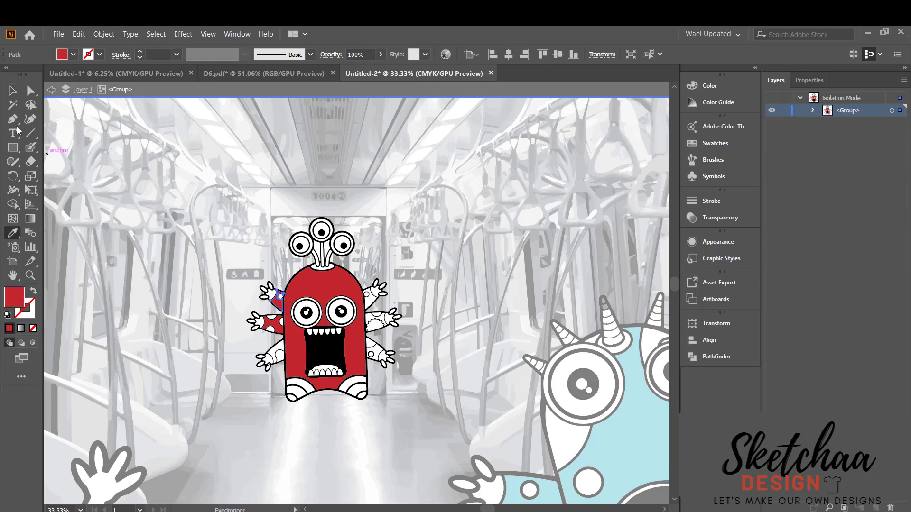
{"action": "left_click", "coordinate": [12, 90]}
Sample the body's red onto the many-armed monster's lower left arm
{"action": "double_click", "coordinate": [275, 353]}
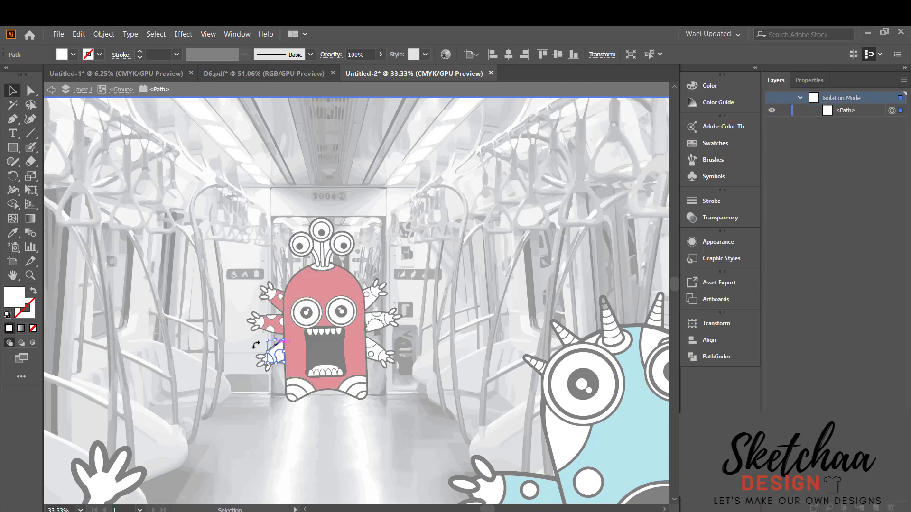
{"action": "left_click", "coordinate": [13, 233]}
{"action": "left_click", "coordinate": [317, 291]}
{"action": "key", "text": "v"}
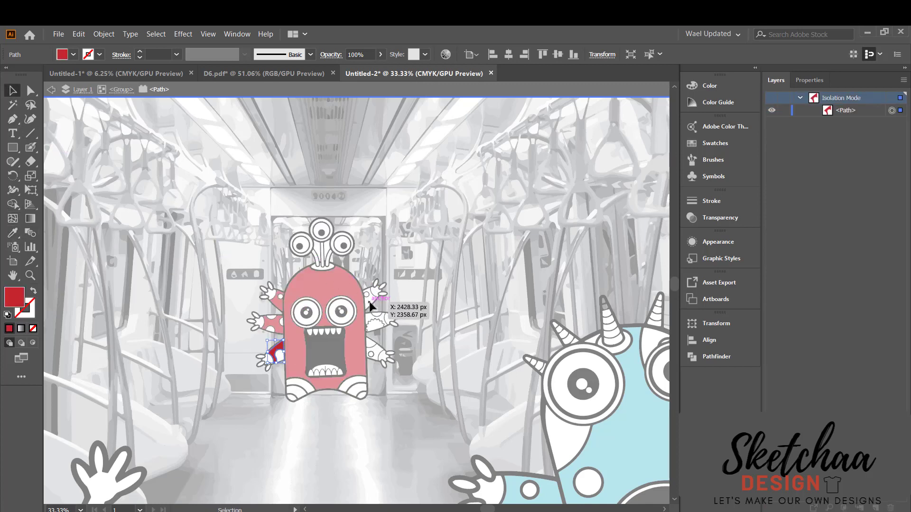
Fill the many-armed monster's upper right arm with the red sampled from its body
{"action": "double_click", "coordinate": [370, 306]}
{"action": "left_click", "coordinate": [370, 304]}
{"action": "double_click", "coordinate": [370, 300]}
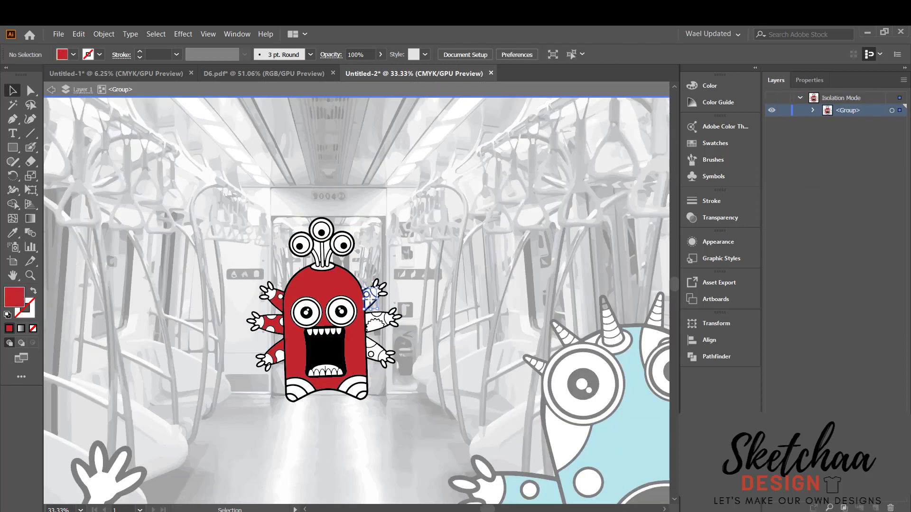
{"action": "left_click", "coordinate": [13, 233]}
{"action": "left_click", "coordinate": [327, 296]}
{"action": "key", "text": "v"}
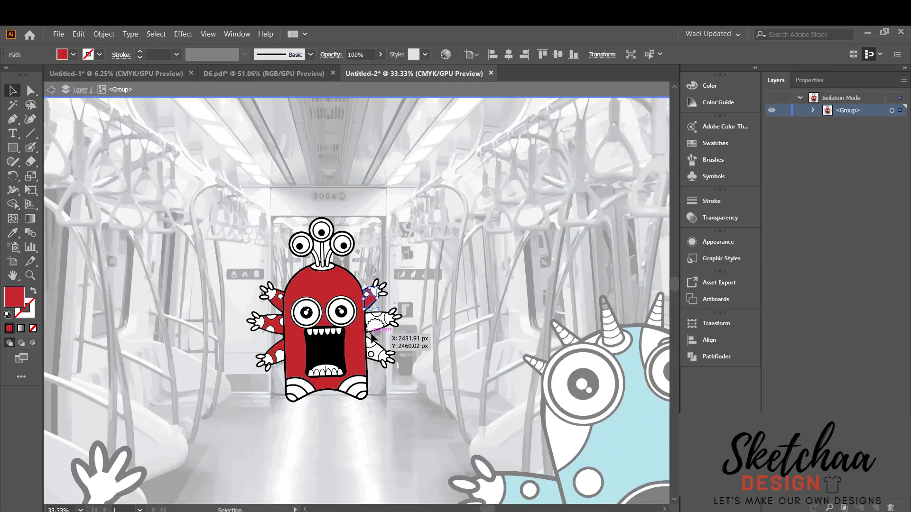
Fill the many-armed monster's middle and lower right arms with the body's red using the Eyedropper and exit the group
{"action": "left_click", "coordinate": [371, 332]}
{"action": "left_click", "coordinate": [297, 290]}
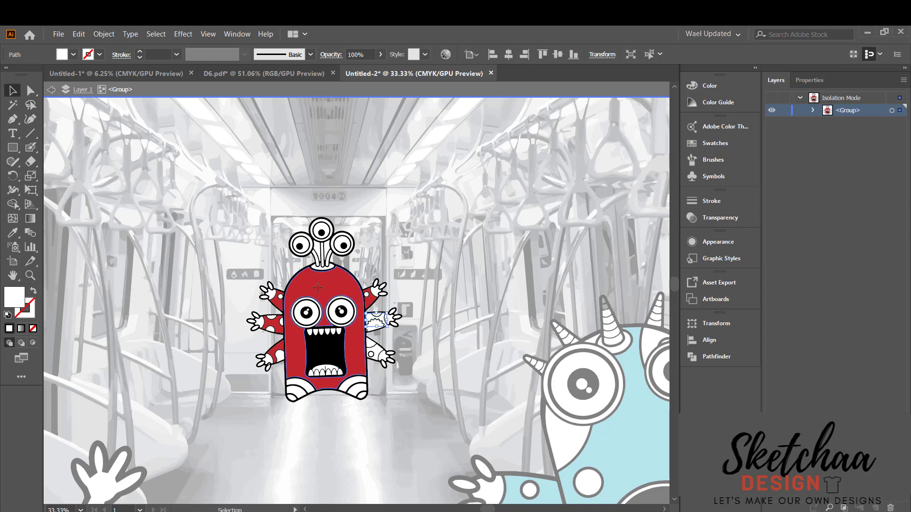
{"action": "left_click", "coordinate": [383, 321]}
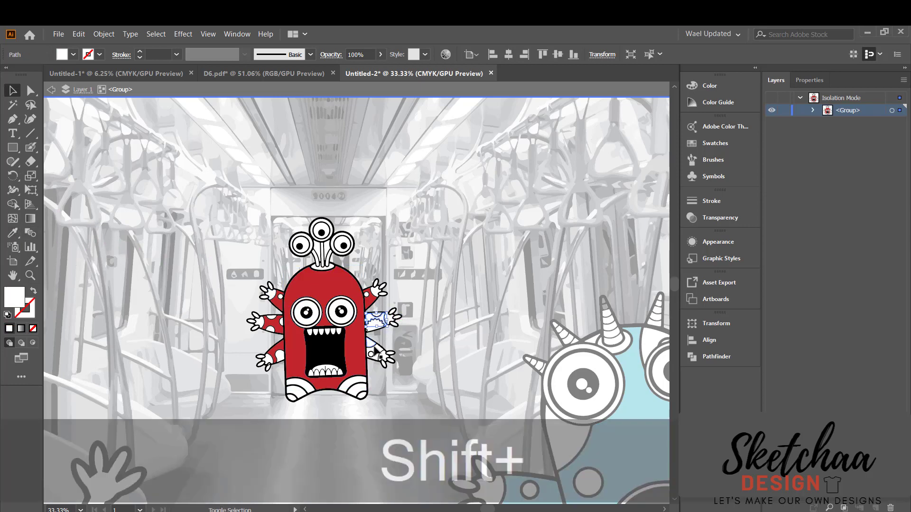
{"action": "left_click", "coordinate": [369, 344], "text": "shift"}
{"action": "left_click", "coordinate": [12, 232]}
{"action": "left_click", "coordinate": [356, 342]}
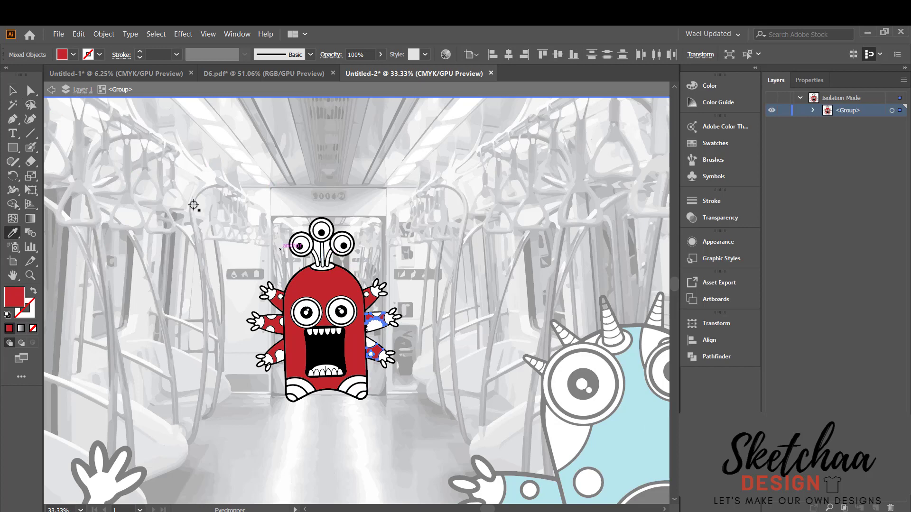
{"action": "left_click", "coordinate": [10, 91]}
{"action": "double_click", "coordinate": [106, 145]}
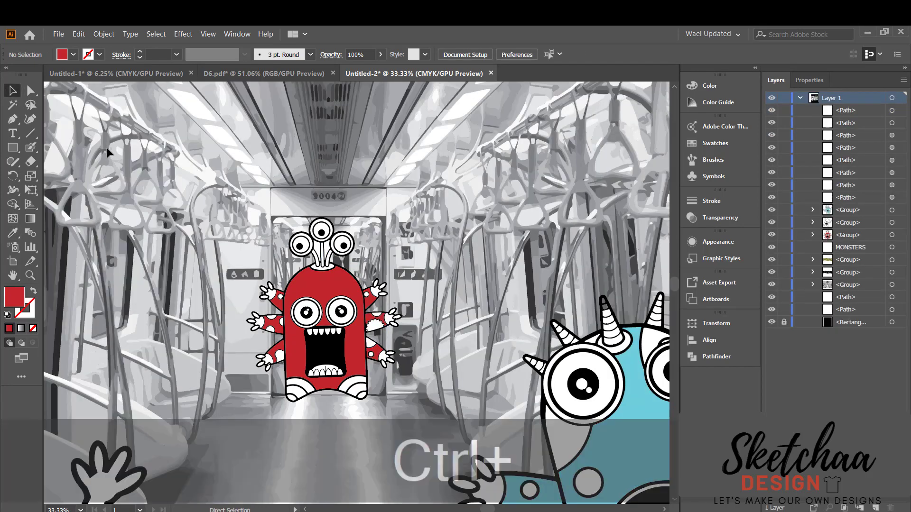
Inside the large white monster's group, fill its body and leg patches with an orange swatch, leaving the spots white
{"action": "key", "text": "ctrl+minus"}
{"action": "key", "text": "ctrl+minus"}
{"action": "key", "text": "ctrl+minus"}
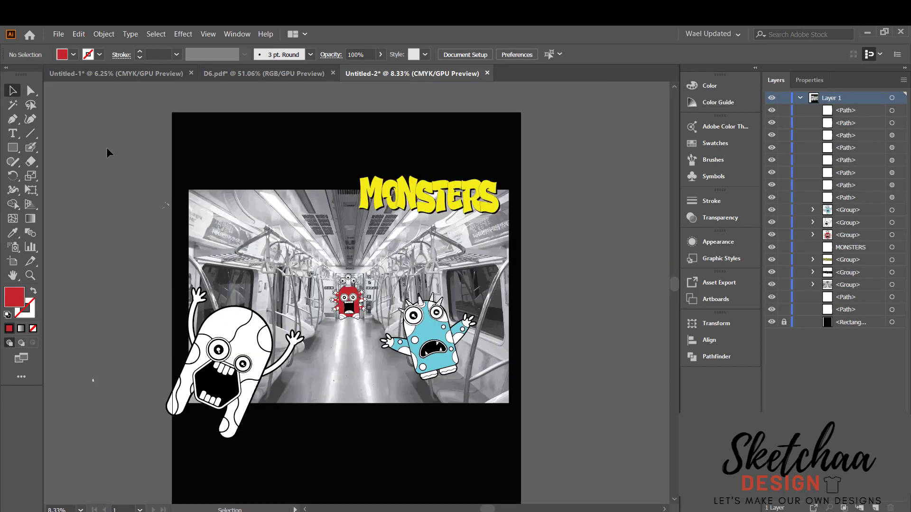
{"action": "double_click", "coordinate": [223, 328]}
{"action": "left_click", "coordinate": [254, 355]}
{"action": "left_click", "coordinate": [225, 416], "text": "shift"}
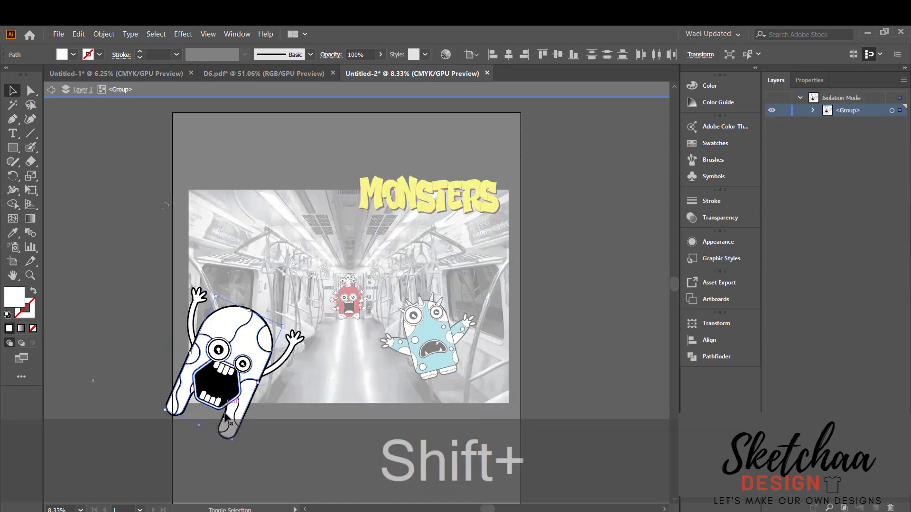
{"action": "left_click", "coordinate": [63, 55]}
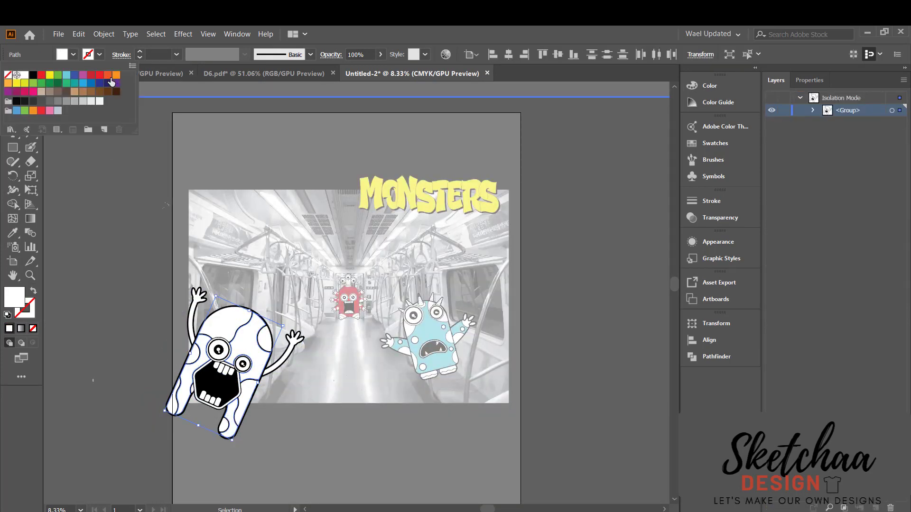
{"action": "double_click", "coordinate": [106, 80]}
{"action": "left_click", "coordinate": [152, 242]}
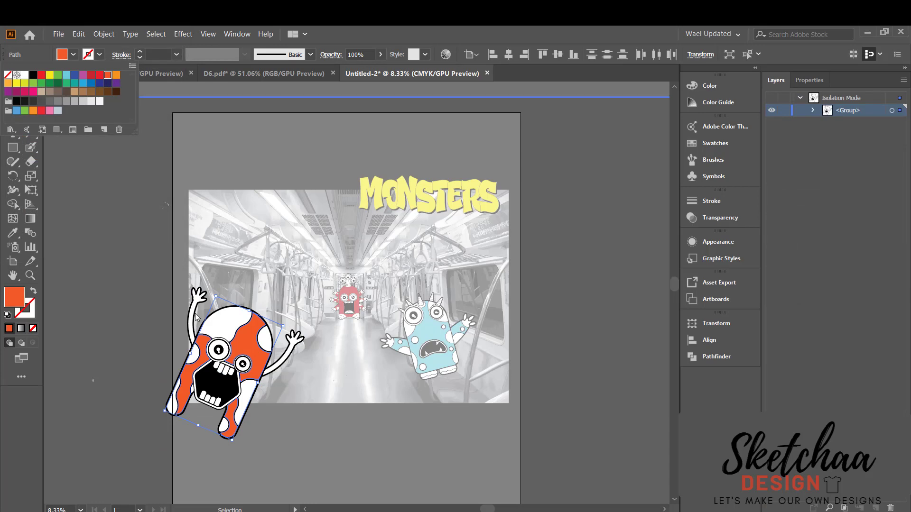
{"action": "key", "text": "Escape"}
Fill both of the large monster's arms with the orange sampled from its body and exit the group
{"action": "double_click", "coordinate": [197, 311]}
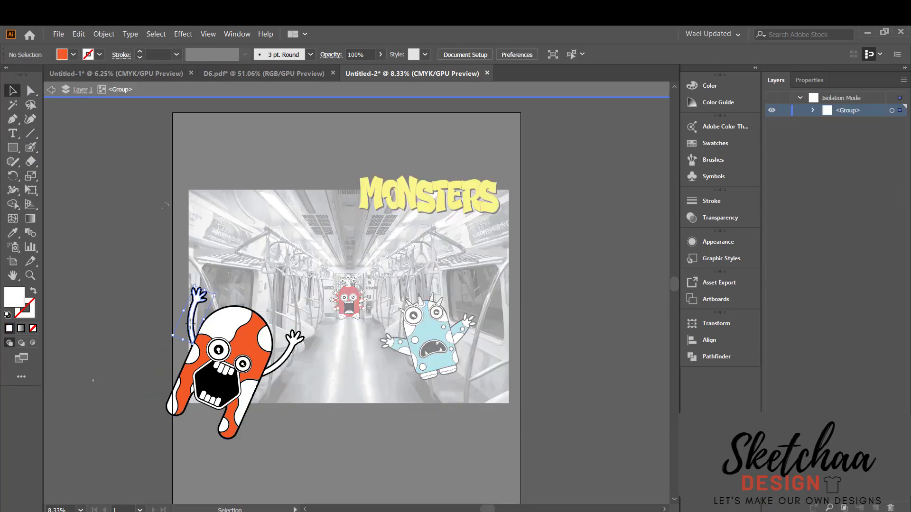
{"action": "left_click", "coordinate": [277, 362], "text": "shift"}
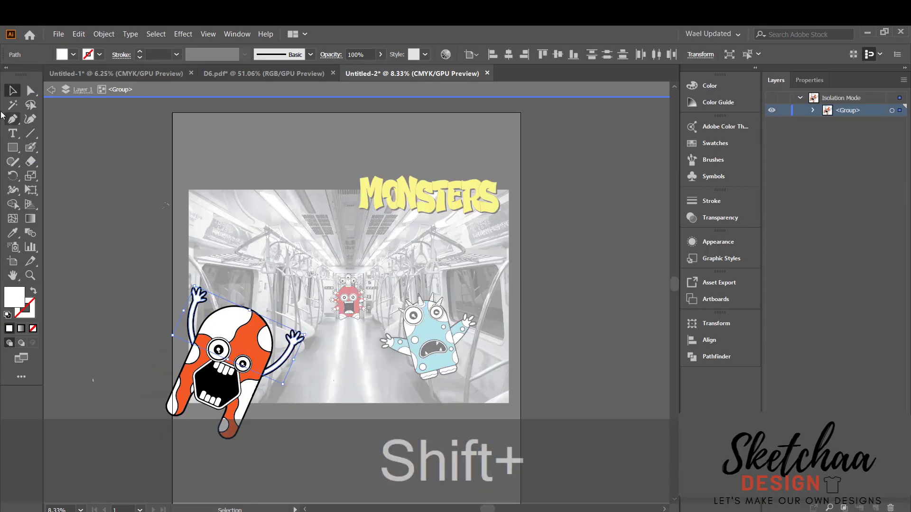
{"action": "left_click", "coordinate": [13, 233]}
{"action": "left_click", "coordinate": [245, 338]}
{"action": "double_click", "coordinate": [13, 90]}
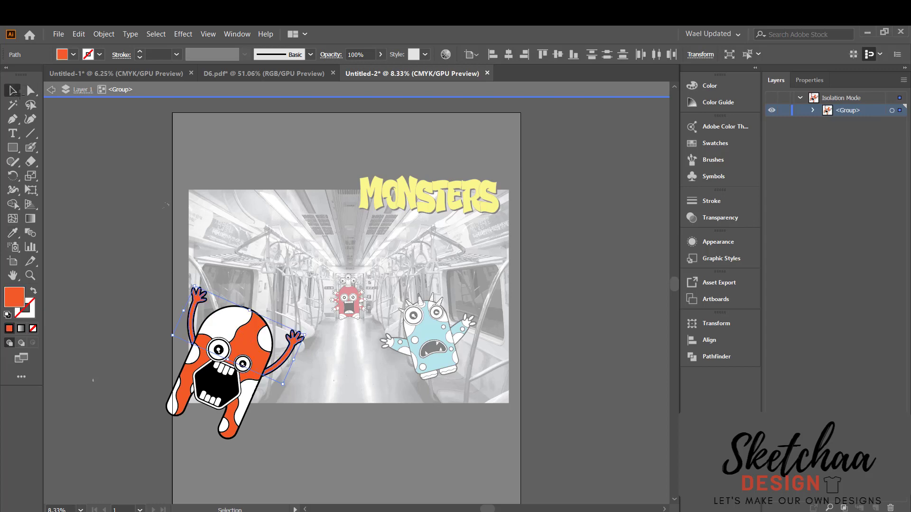
{"action": "left_click", "coordinate": [155, 243]}
{"action": "double_click", "coordinate": [129, 232]}
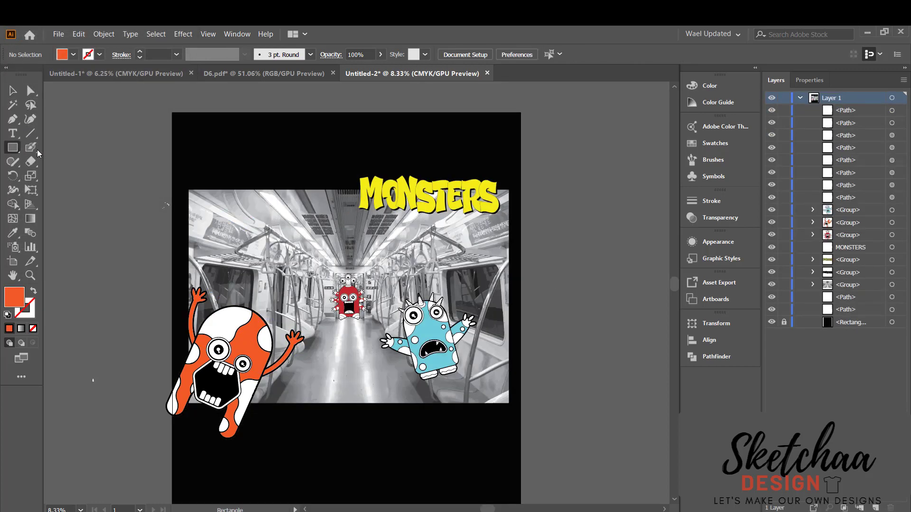
Draw a rectangle of about 4133 × 2755 px exactly over the train image and swap its orange fill to the stroke
{"action": "left_click_drag", "start_coordinate": [189, 189], "coordinate": [509, 403]}
{"action": "left_click", "coordinate": [214, 277]}
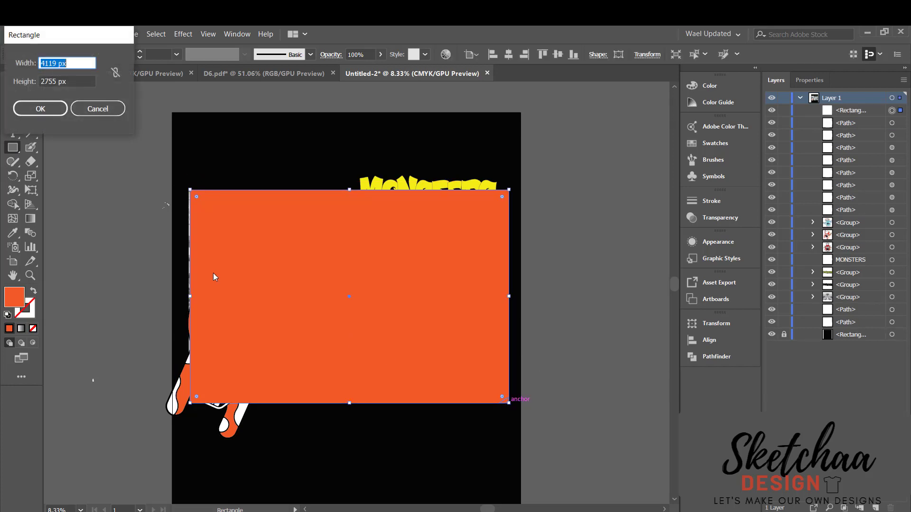
{"action": "left_click", "coordinate": [100, 109]}
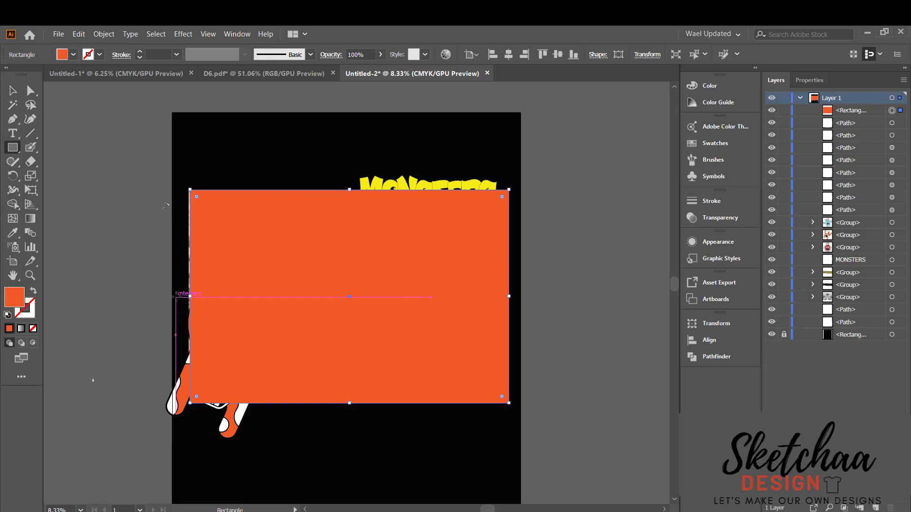
{"action": "left_click", "coordinate": [188, 298]}
{"action": "key", "text": "Escape"}
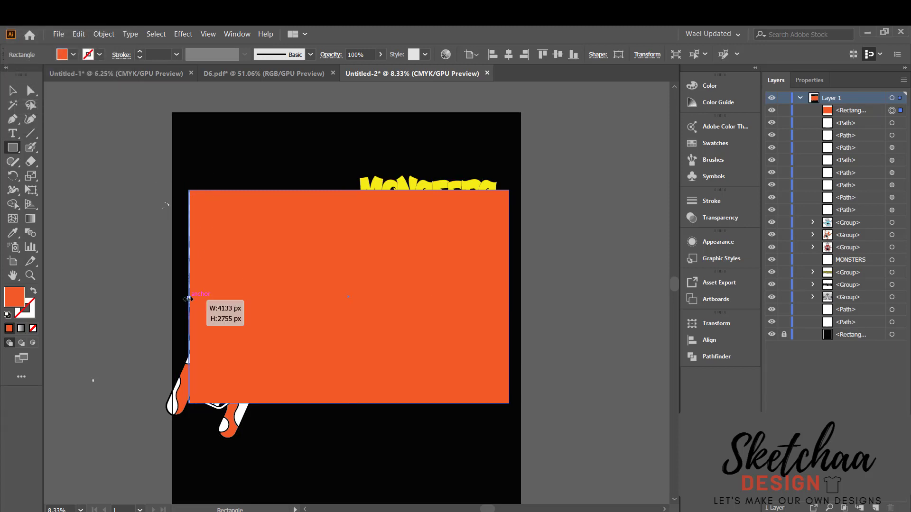
{"action": "left_click", "coordinate": [13, 90]}
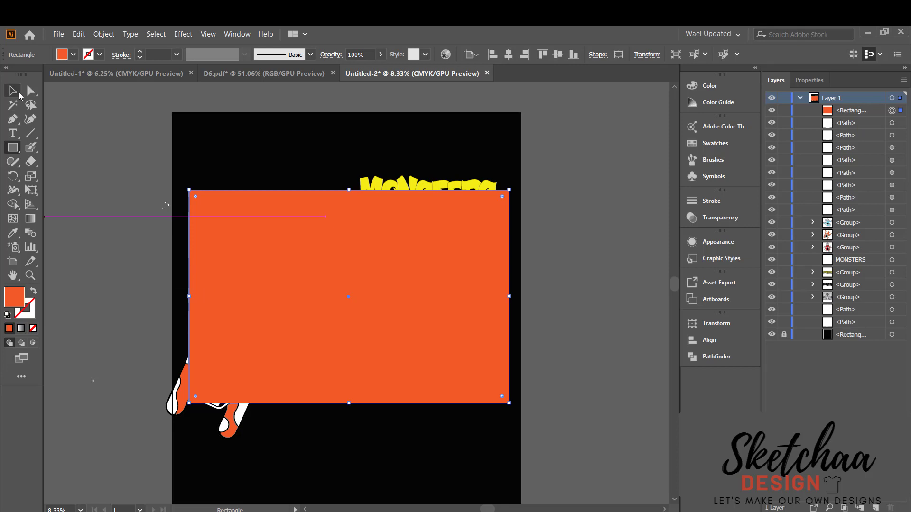
{"action": "left_click", "coordinate": [34, 291]}
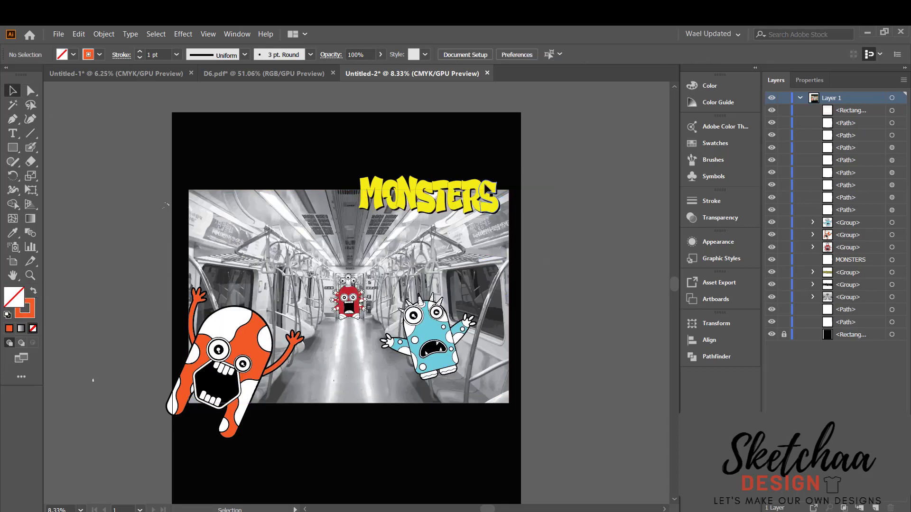
Group the yellow MONSTERS lettering with its black shadow copy and move the group up above the train image
{"action": "left_click", "coordinate": [485, 187]}
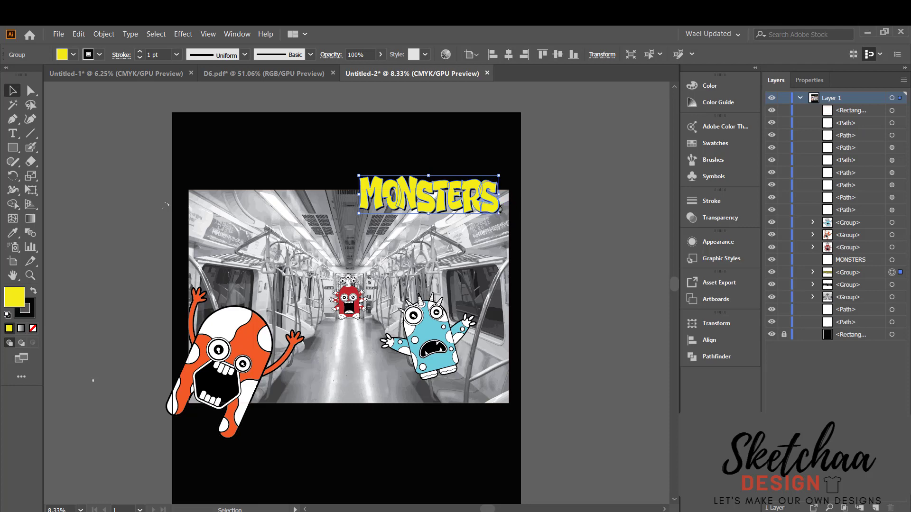
{"action": "key", "text": "ctrl+equal"}
{"action": "key", "text": "ctrl+equal"}
{"action": "key", "text": "ctrl+equal"}
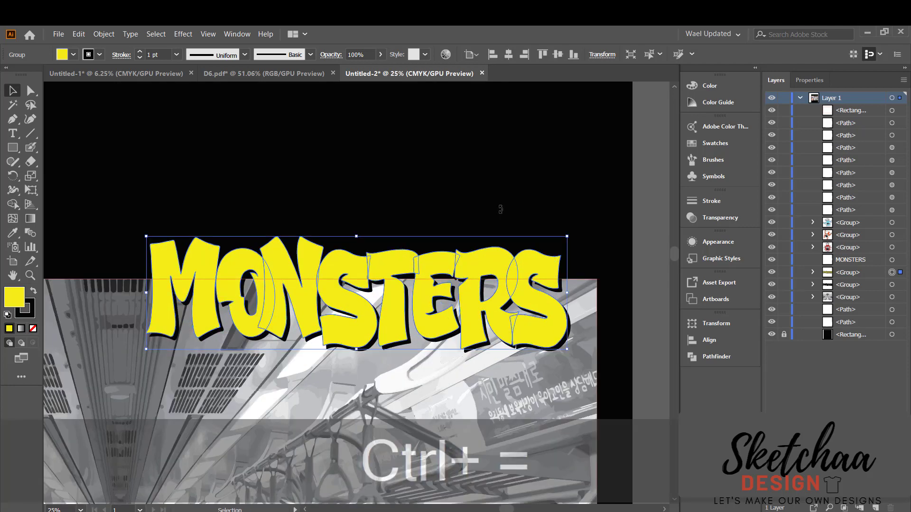
{"action": "left_click", "coordinate": [641, 339]}
{"action": "left_click", "coordinate": [562, 331]}
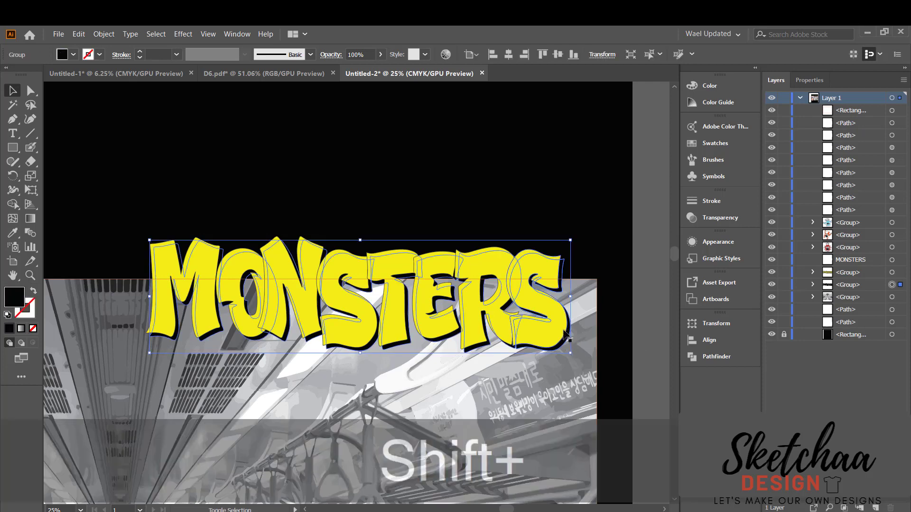
{"action": "left_click", "coordinate": [561, 331], "text": "shift"}
{"action": "key", "text": "ctrl+g"}
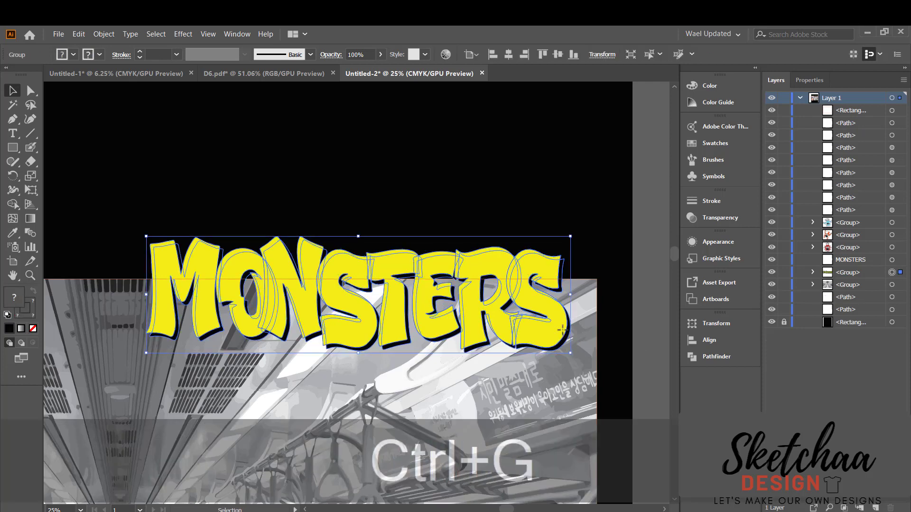
{"action": "left_click_drag", "start_coordinate": [561, 331], "coordinate": [570, 218]}
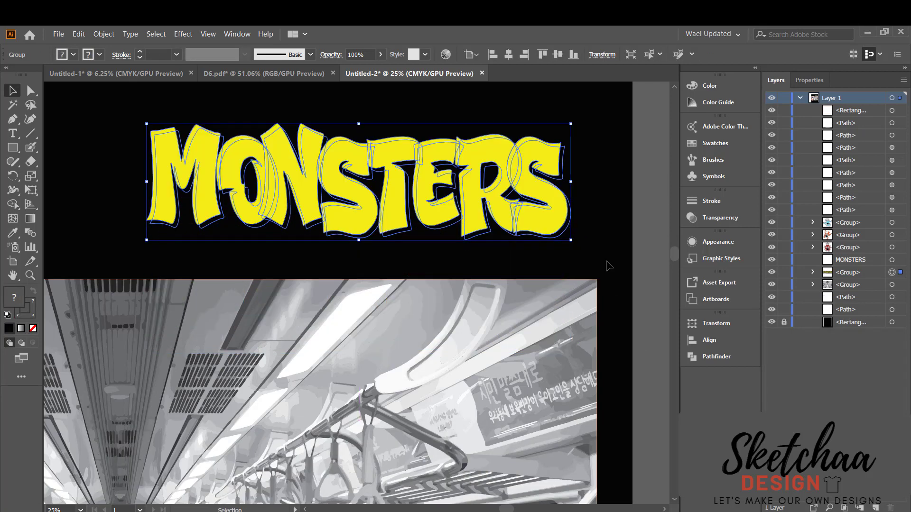
Make a clipping mask with the rectangle so it crops the train image and the three monsters
{"action": "key", "text": "ctrl+minus"}
{"action": "key", "text": "ctrl+minus"}
{"action": "key", "text": "ctrl+minus"}
{"action": "key", "text": "ctrl+minus"}
{"action": "left_click", "coordinate": [479, 321]}
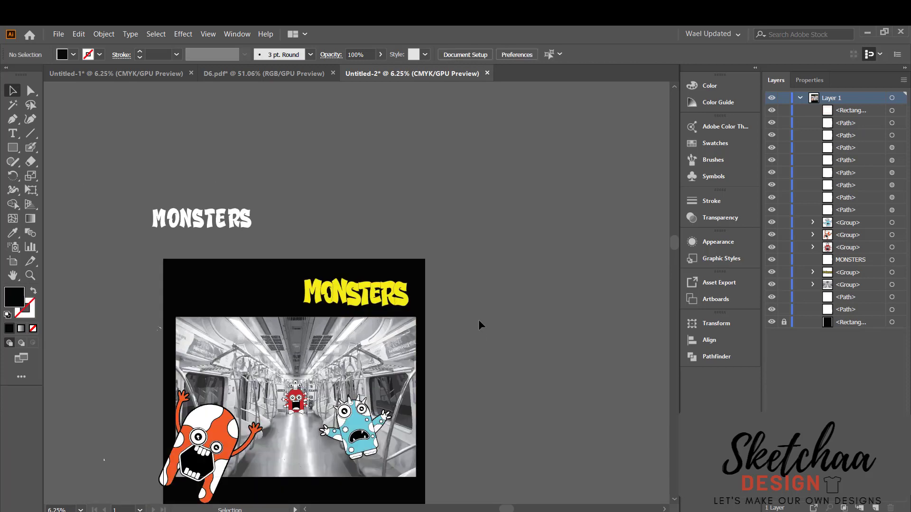
{"action": "left_click_drag", "start_coordinate": [154, 404], "coordinate": [251, 390]}
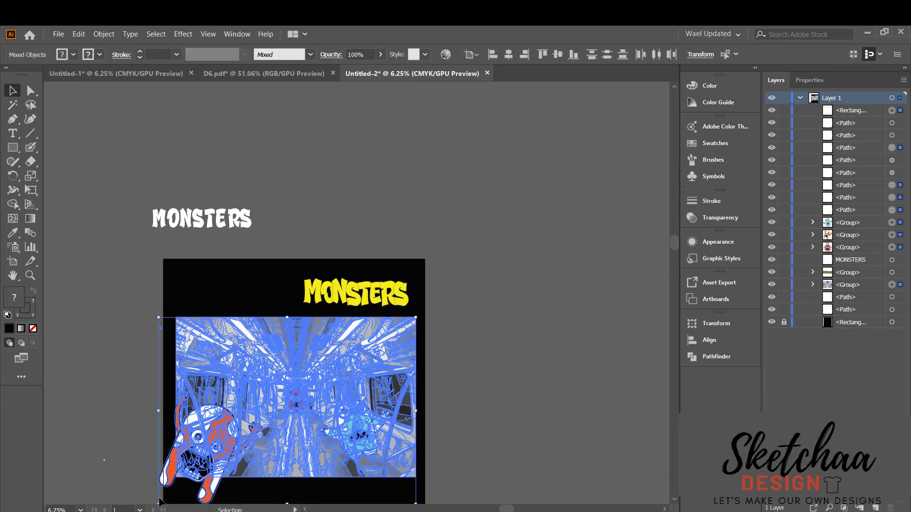
{"action": "right_click", "coordinate": [252, 390]}
{"action": "left_click", "coordinate": [300, 311]}
{"action": "left_click", "coordinate": [469, 343]}
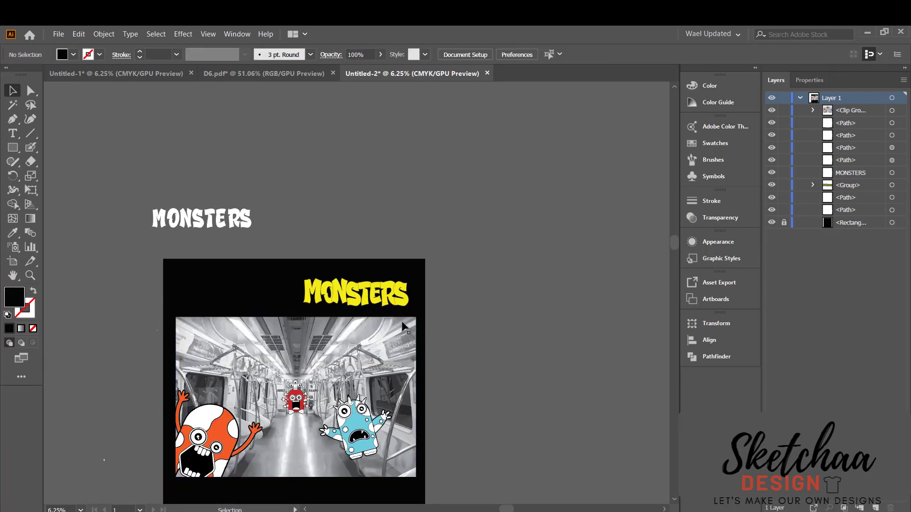
Move the yellow MONSTERS lettering down so it overlaps the upper edge of the train image
{"action": "left_click", "coordinate": [372, 301]}
{"action": "left_click_drag", "start_coordinate": [372, 302], "coordinate": [375, 322]}
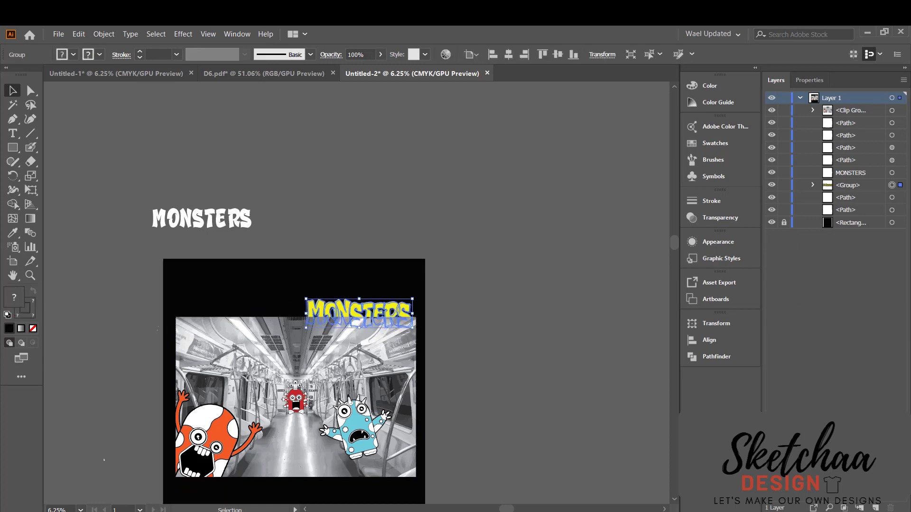
{"action": "double_click", "coordinate": [375, 321]}
{"action": "double_click", "coordinate": [456, 336]}
Cut the yellow MONSTERS lettering and paste it in place in front of the clipped train scene
{"action": "key", "text": "ctrl+equal"}
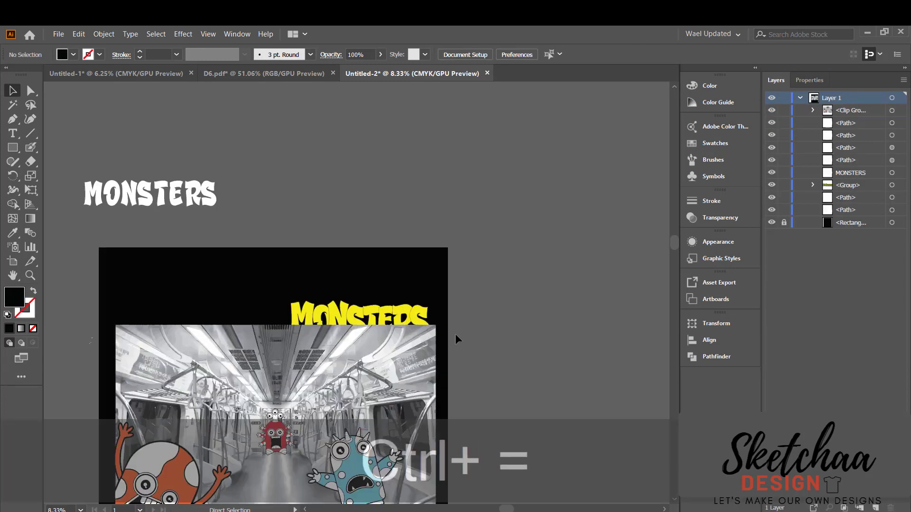
{"action": "key", "text": "ctrl+equal"}
{"action": "key", "text": "ctrl+equal"}
{"action": "left_click", "coordinate": [456, 335], "text": "ctrl"}
{"action": "key", "text": "ctrl+x"}
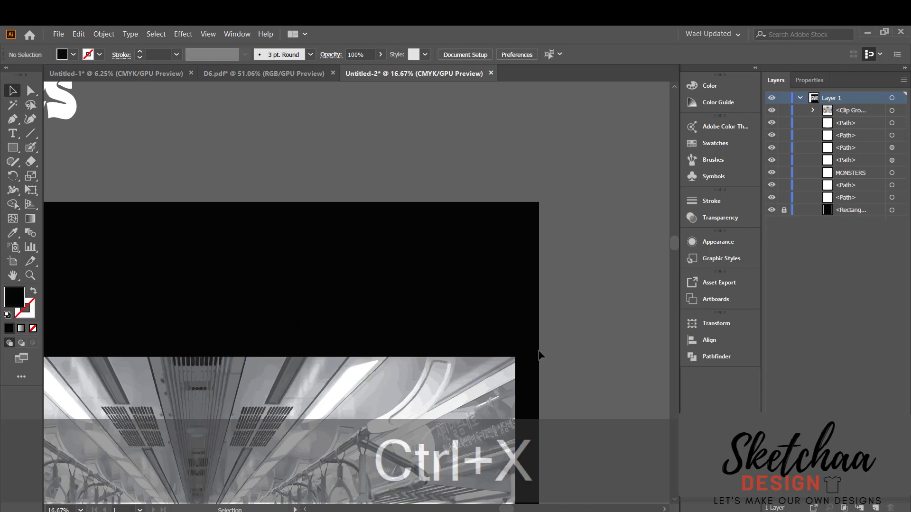
{"action": "key", "text": "ctrl+f"}
{"action": "left_click", "coordinate": [559, 366]}
{"action": "key", "text": "ctrl+minus"}
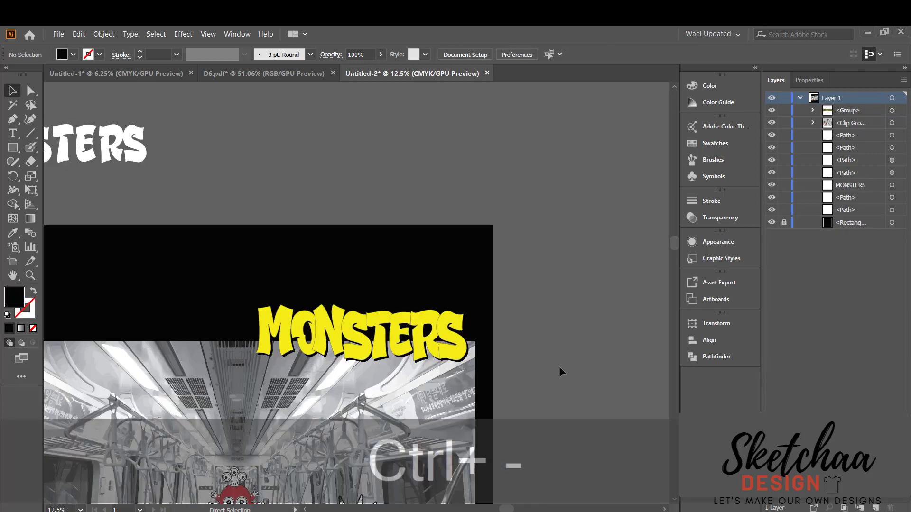
Add the text LAST-TRAIN_TO-THE-PARTY near the artboard's upper left and fill it white
{"action": "key", "text": "ctrl+0"}
{"action": "key", "text": "t"}
{"action": "left_click", "coordinate": [89, 174]}
{"action": "type", "text": "LAST-"}
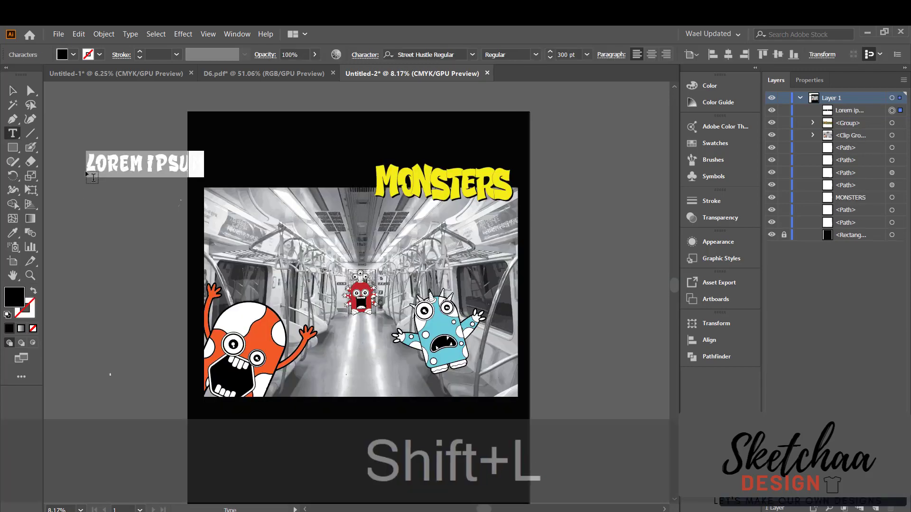
{"action": "type", "text": "TR"}
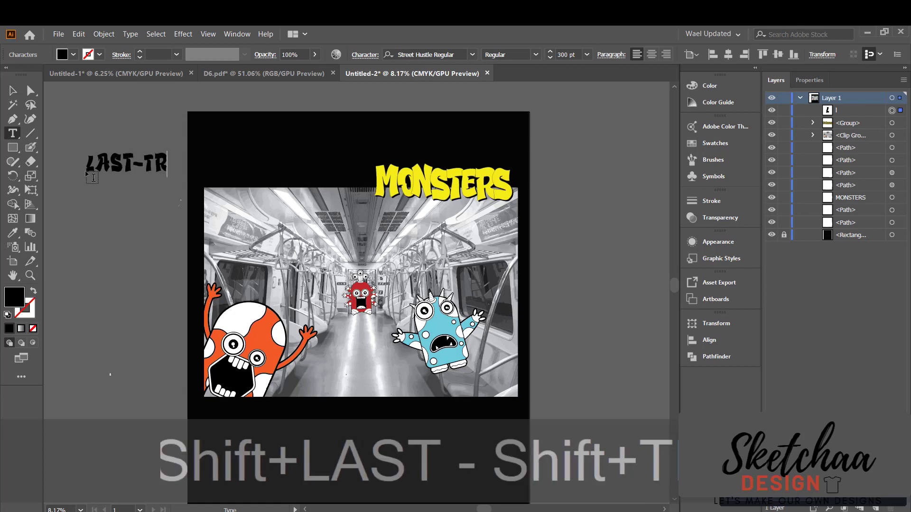
{"action": "type", "text": "AIN TO-"}
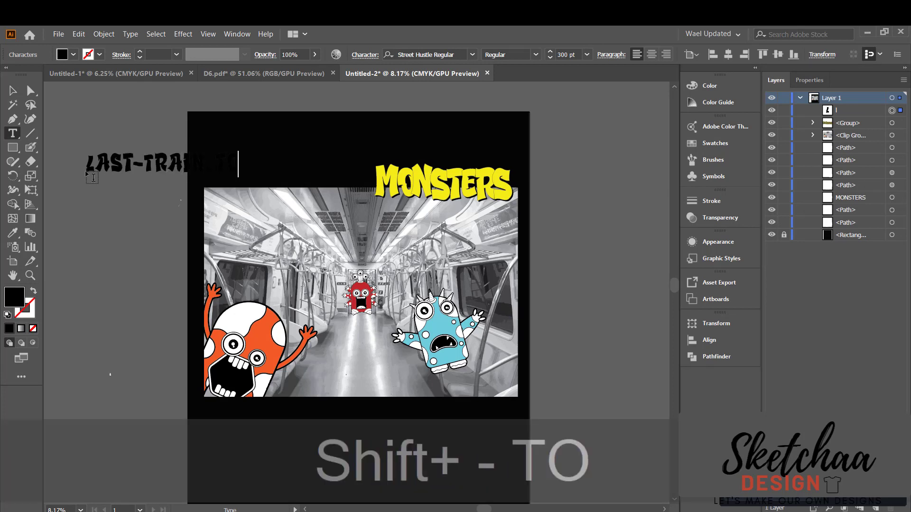
{"action": "type", "text": "THE-PARTY"}
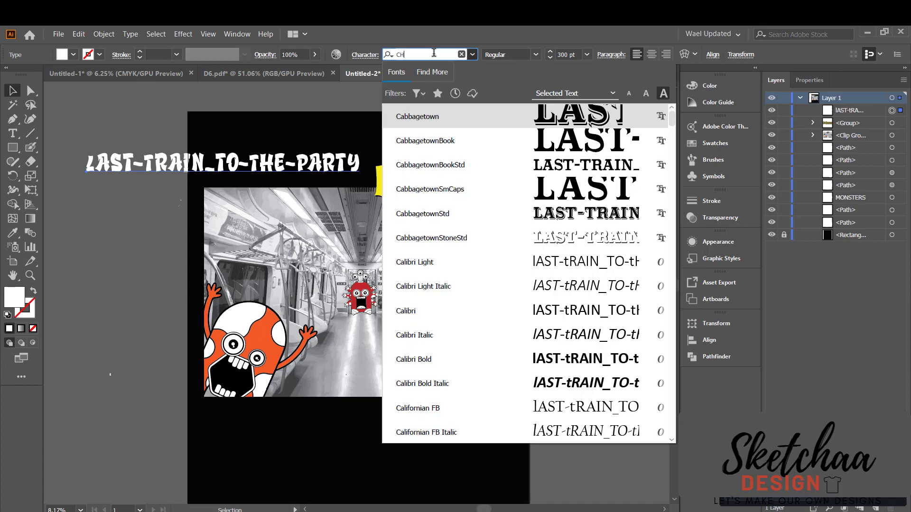
Set the tagline's font to Underwood Champion and select it as an object
{"action": "key", "text": "Return"}
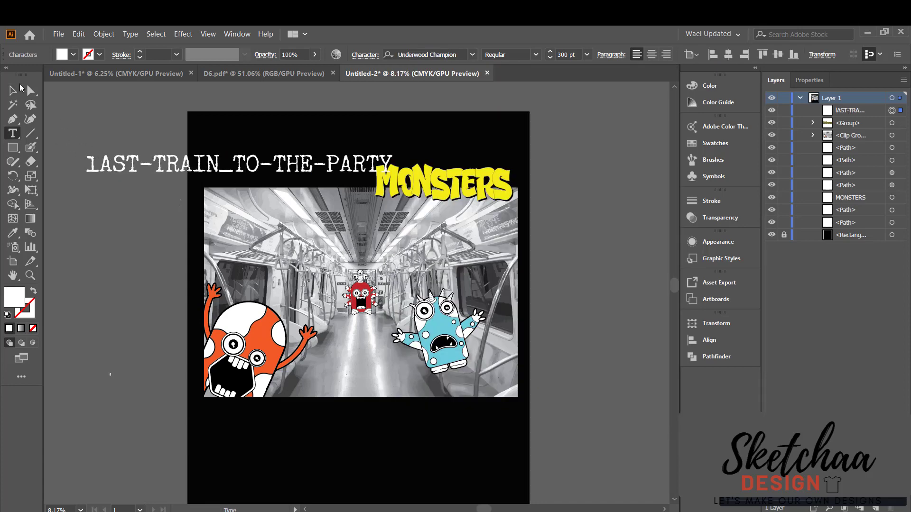
{"action": "double_click", "coordinate": [20, 86]}
{"action": "left_click", "coordinate": [159, 251]}
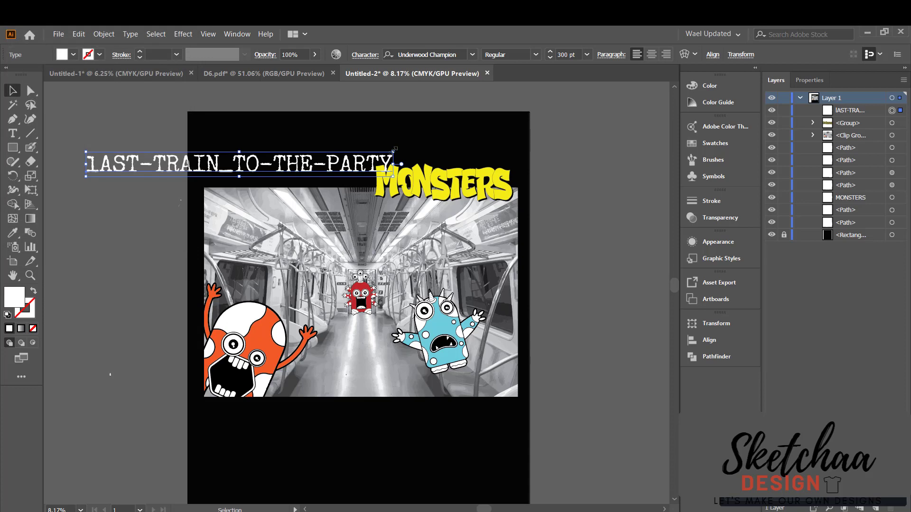
Scale down the LAST-TRAIN_TO-THE-PARTY tagline and place it just above the train image, flush with its left edge
{"action": "left_click_drag", "start_coordinate": [394, 149], "coordinate": [316, 183]}
{"action": "left_click", "coordinate": [571, 246]}
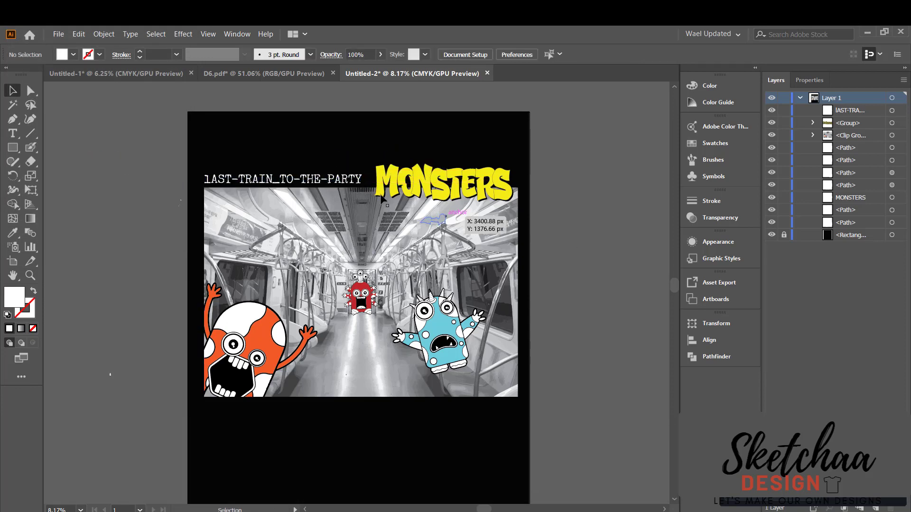
{"action": "left_click", "coordinate": [310, 174]}
Isolate the orange monster and recolor its large white body patches with the orange sampled from its body
{"action": "double_click", "coordinate": [279, 340]}
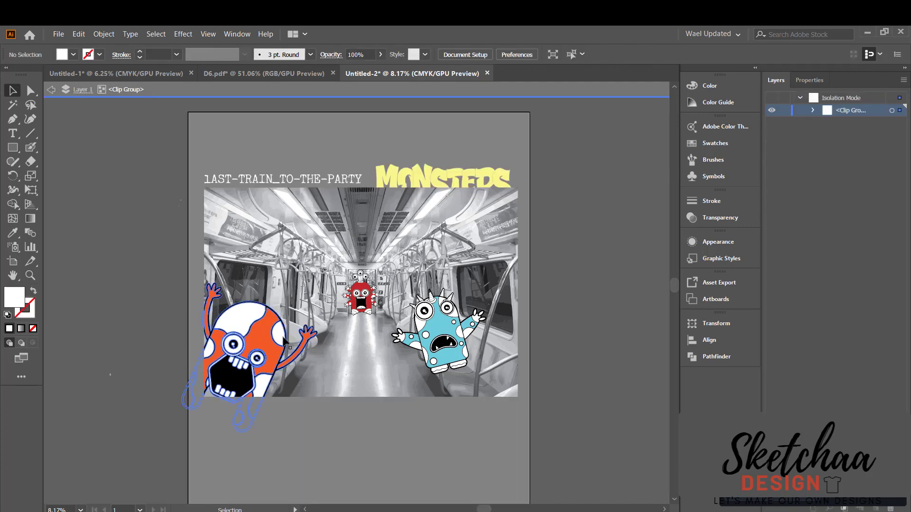
{"action": "double_click", "coordinate": [238, 321]}
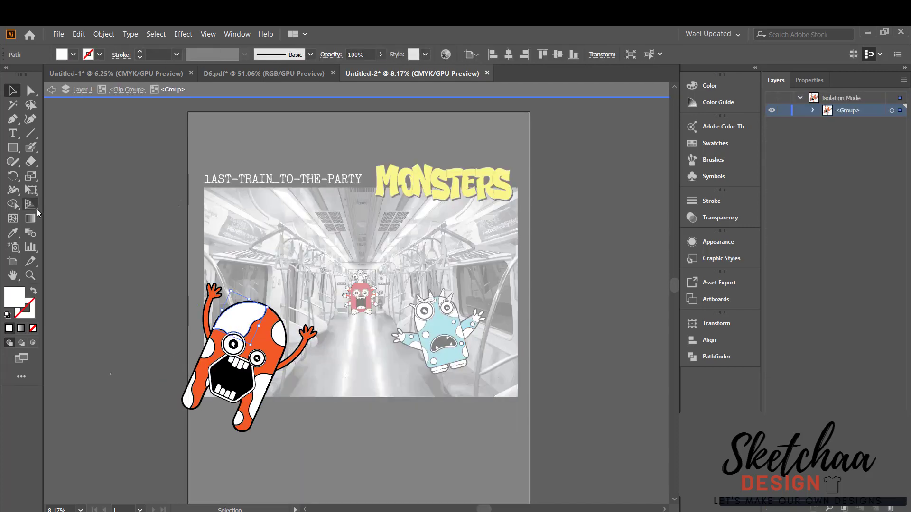
{"action": "left_click", "coordinate": [230, 342], "text": "shift"}
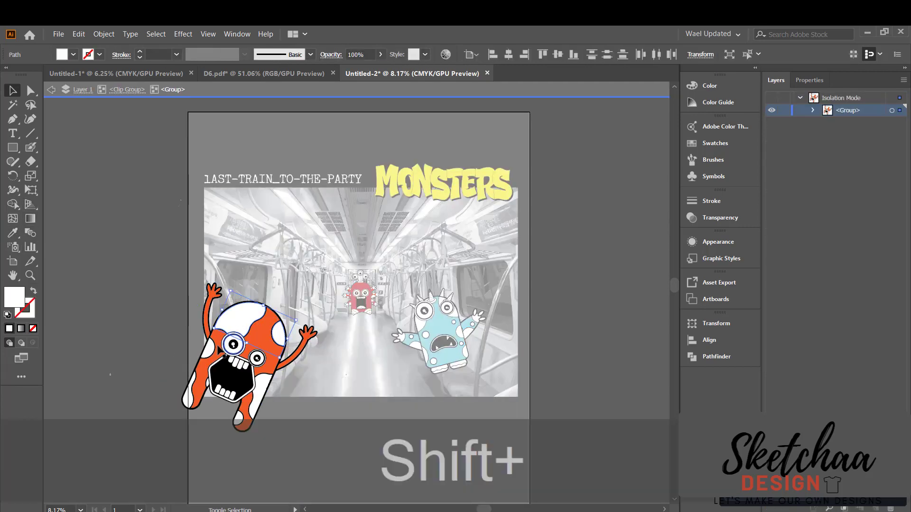
{"action": "left_click", "coordinate": [255, 389], "text": "shift"}
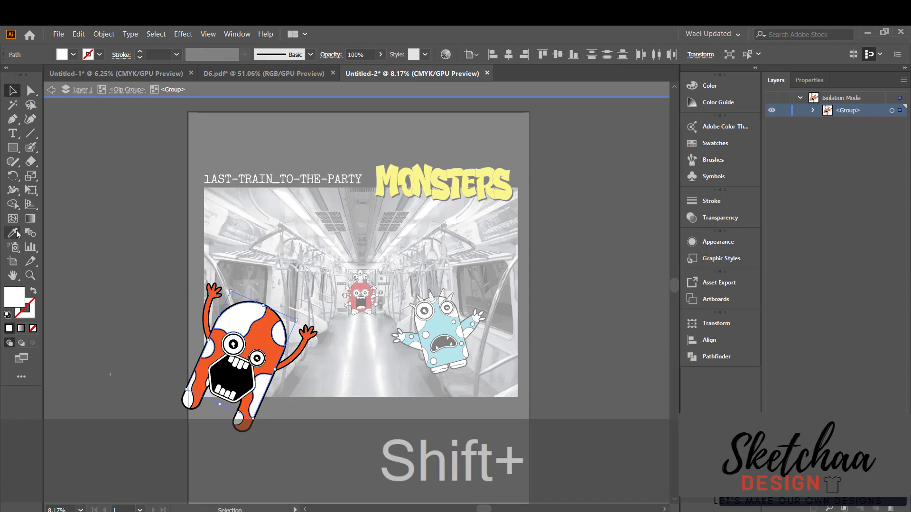
{"action": "left_click", "coordinate": [249, 319]}
{"action": "key", "text": "v"}
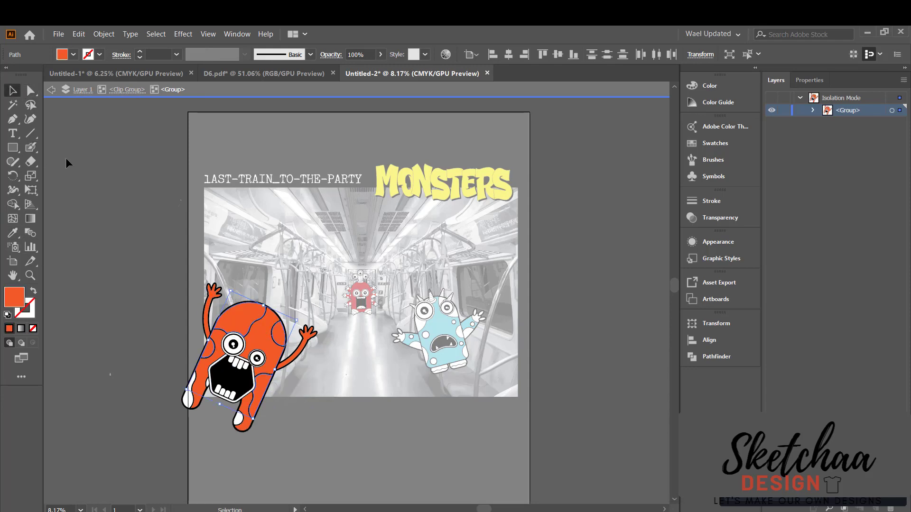
{"action": "double_click", "coordinate": [67, 164]}
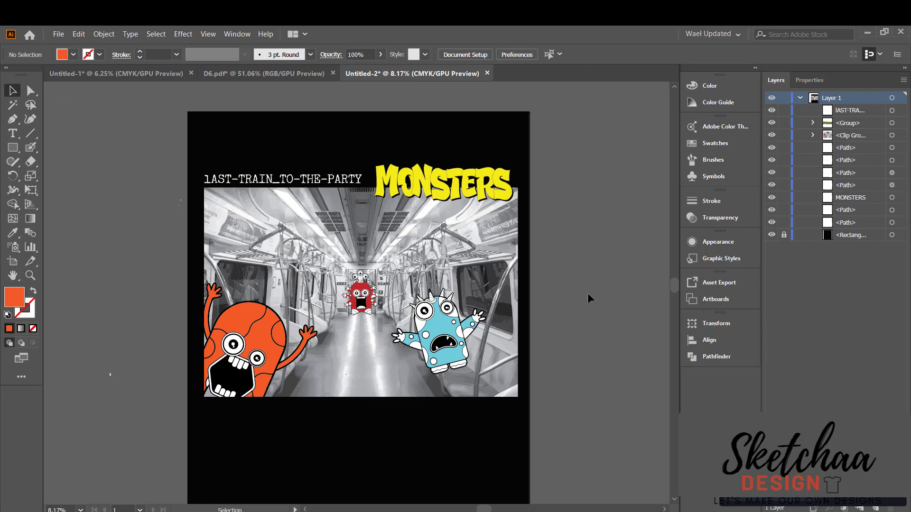
Isolate the red monster and recolor its white foot stripes and eye stalks with the red sampled from its body
{"action": "key", "text": "ctrl+equal"}
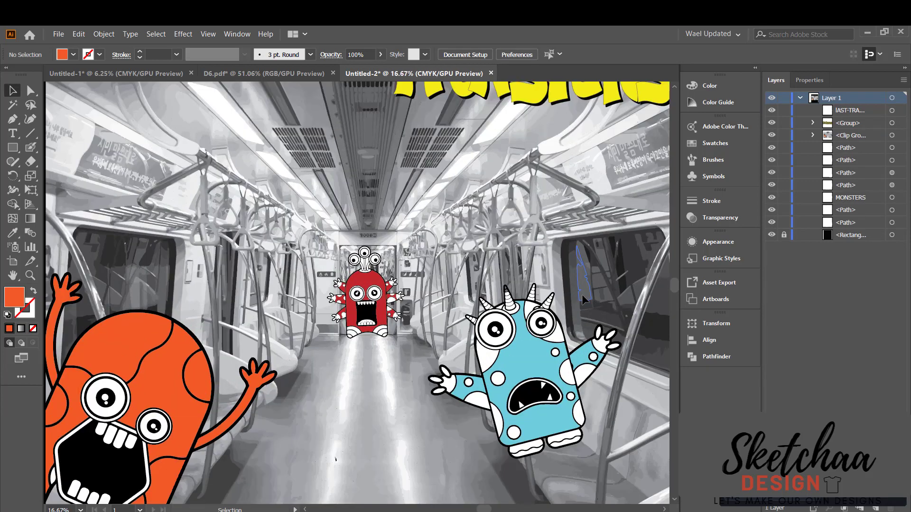
{"action": "key", "text": "ctrl+equal"}
{"action": "key", "text": "ctrl+equal"}
{"action": "key", "text": "ctrl+equal"}
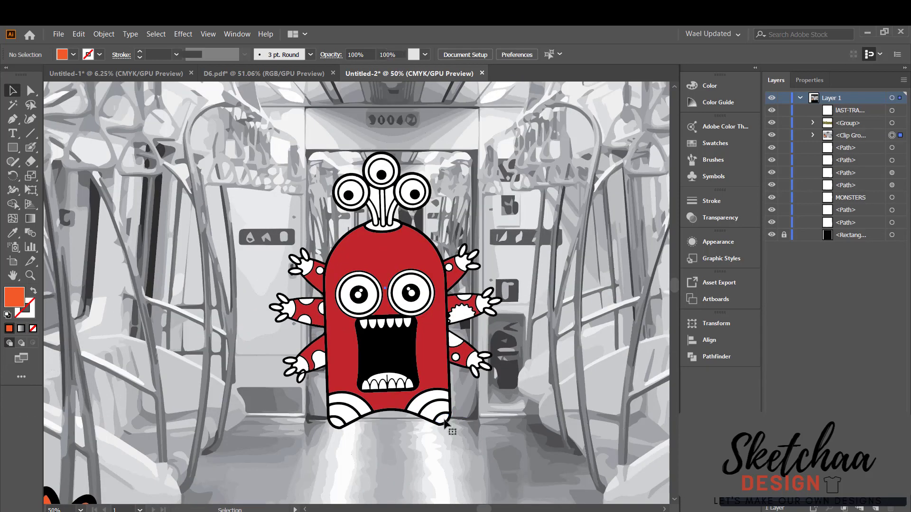
{"action": "double_click", "coordinate": [445, 422]}
{"action": "double_click", "coordinate": [443, 421]}
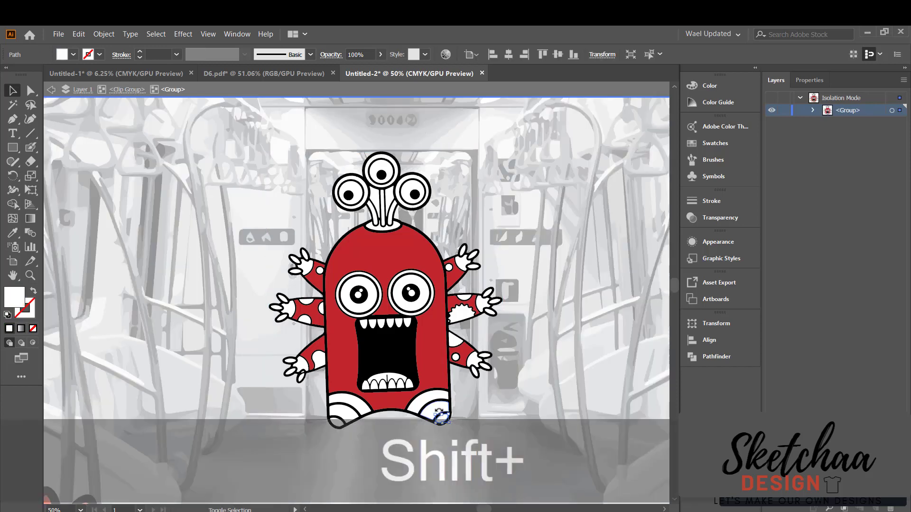
{"action": "left_click", "coordinate": [439, 410], "text": "shift"}
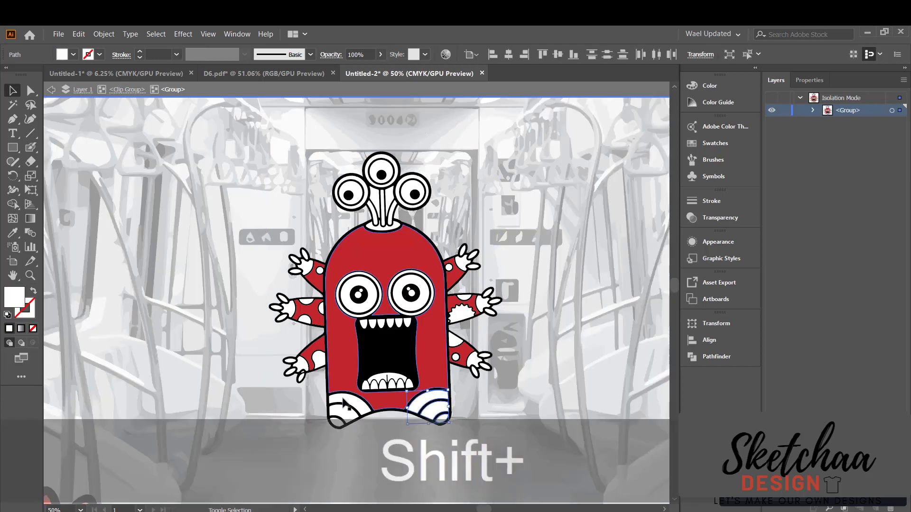
{"action": "left_click", "coordinate": [344, 417], "text": "shift"}
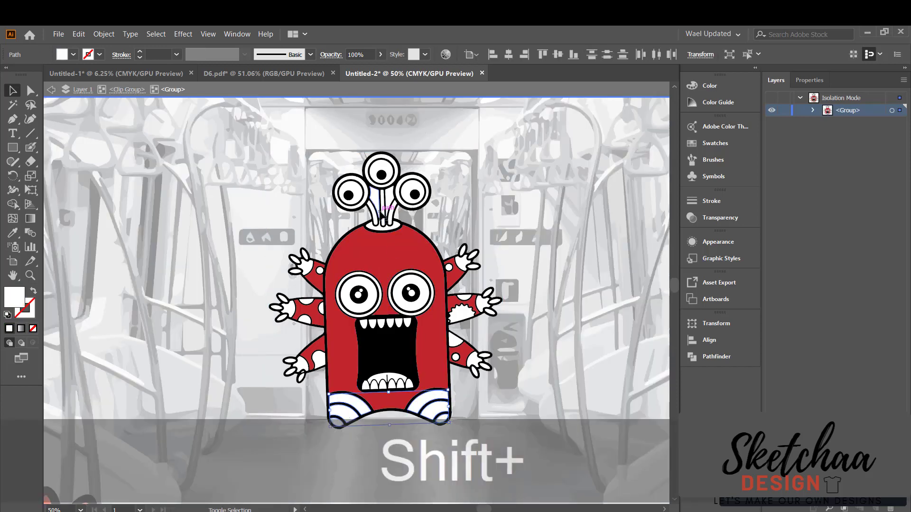
{"action": "left_click", "coordinate": [382, 211], "text": "shift"}
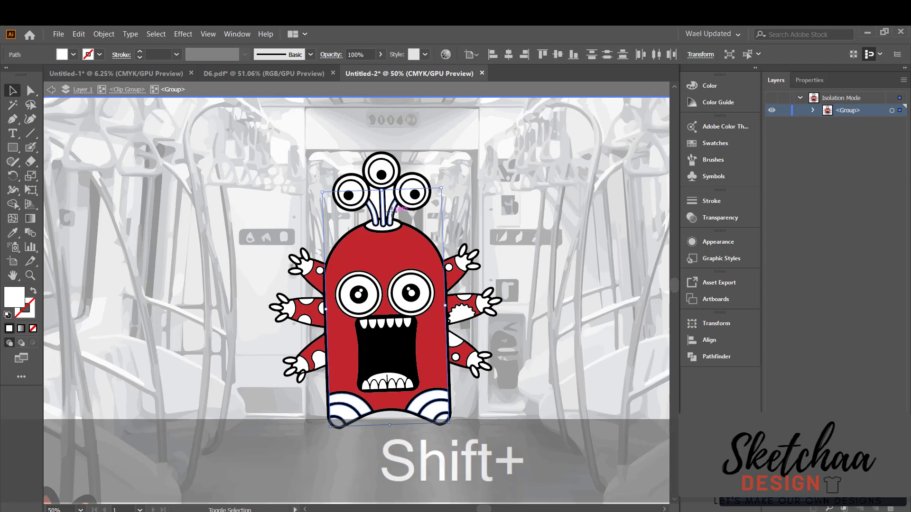
{"action": "left_click", "coordinate": [13, 232]}
{"action": "left_click", "coordinate": [383, 252]}
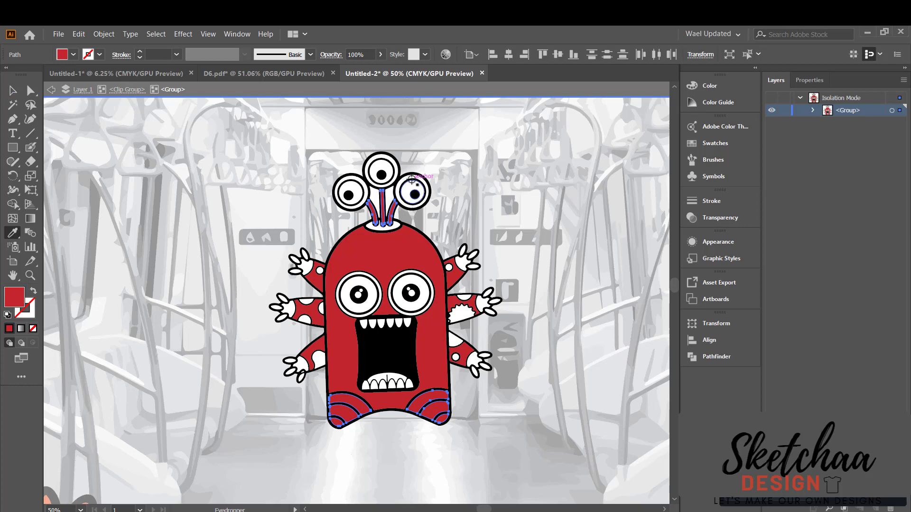
{"action": "double_click", "coordinate": [13, 90]}
{"action": "left_click", "coordinate": [161, 246]}
{"action": "double_click", "coordinate": [275, 181]}
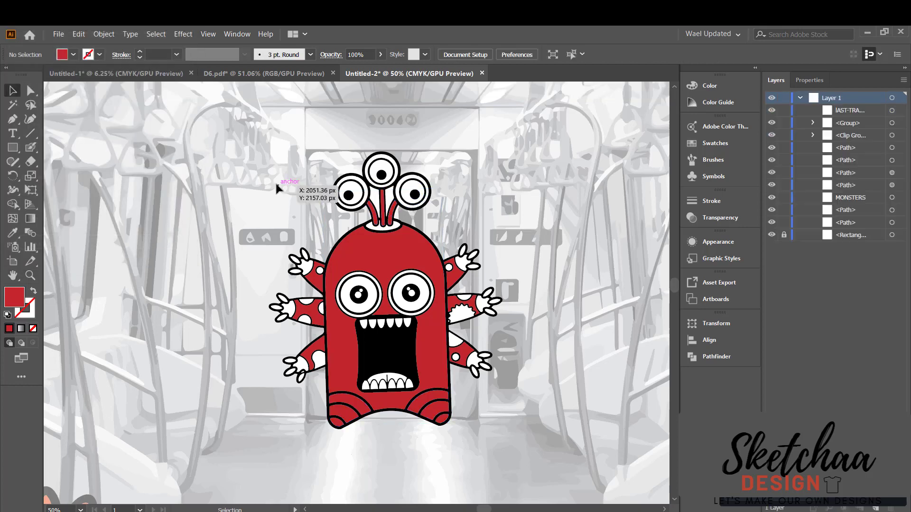
Recolor the white outer rings of the red monster's three stalked eyes with its body red
{"action": "double_click", "coordinate": [394, 162]}
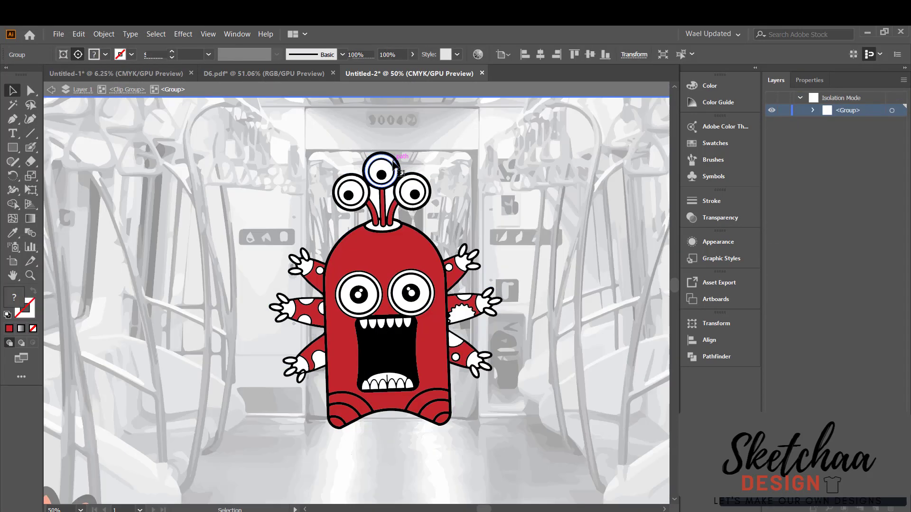
{"action": "left_click", "coordinate": [394, 163]}
{"action": "left_click", "coordinate": [416, 188], "text": "shift"}
{"action": "left_click", "coordinate": [355, 180], "text": "shift"}
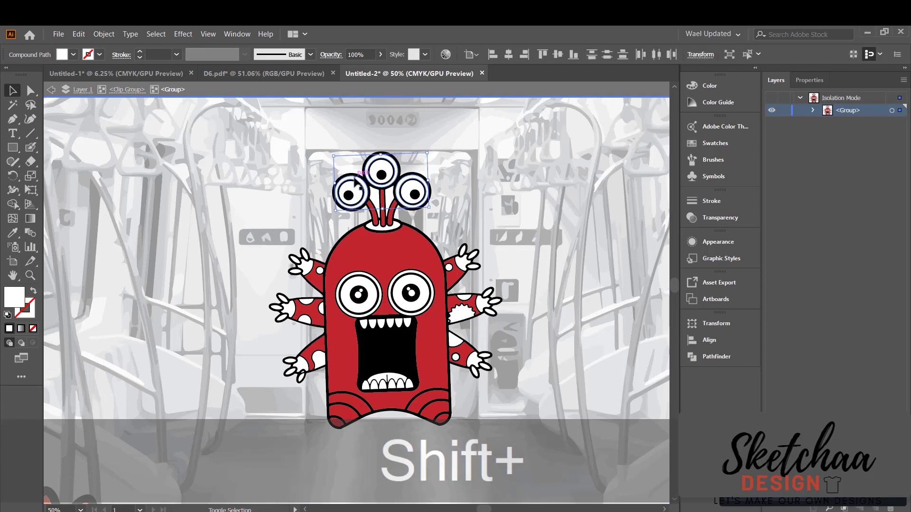
{"action": "key", "text": "i"}
{"action": "left_click", "coordinate": [336, 248]}
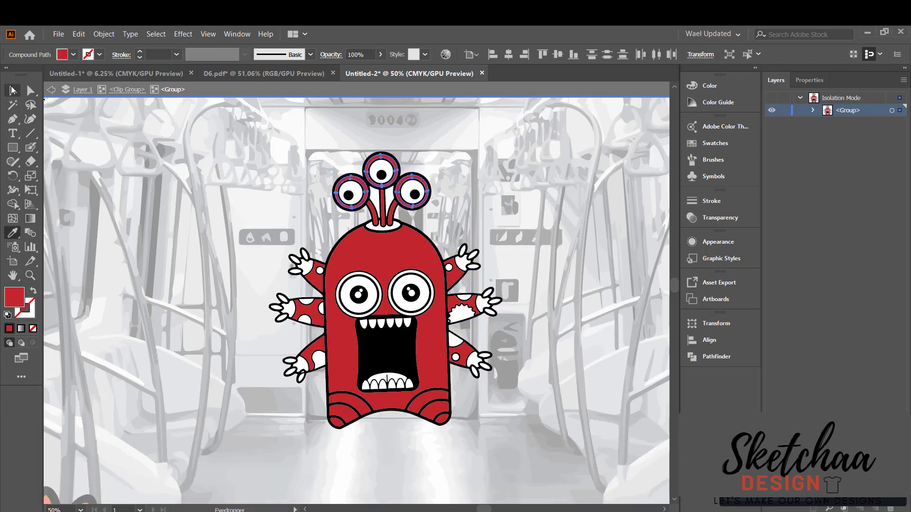
{"action": "left_click", "coordinate": [13, 90]}
{"action": "double_click", "coordinate": [98, 152]}
{"action": "key", "text": "ctrl+minus"}
{"action": "key", "text": "ctrl+minus"}
{"action": "key", "text": "ctrl+minus"}
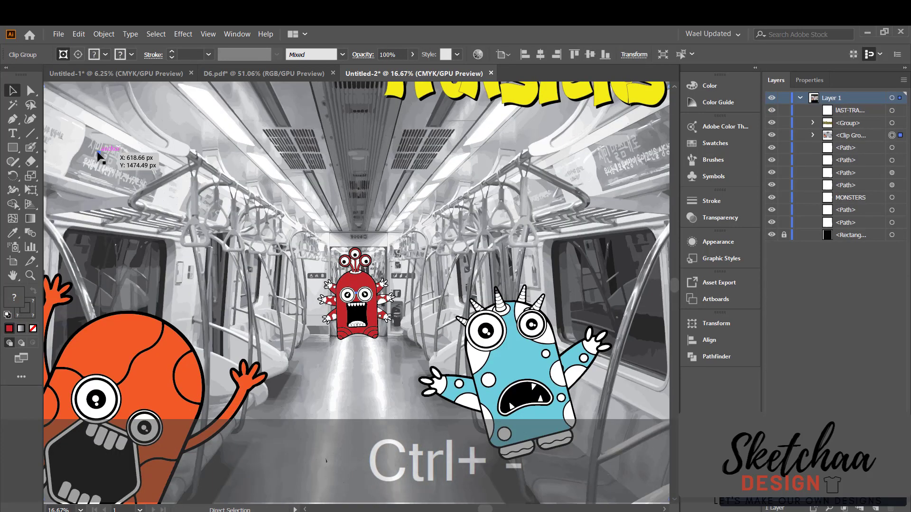
{"action": "key", "text": "ctrl+minus"}
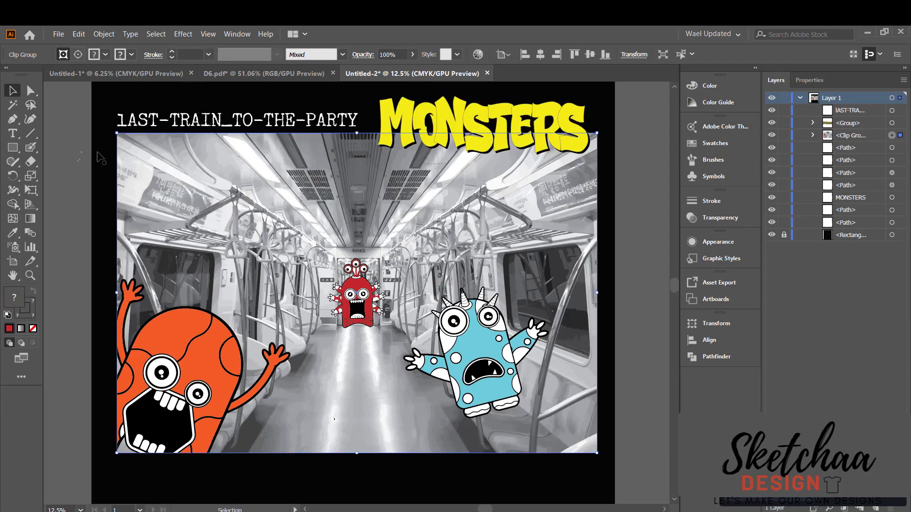
{"action": "left_click", "coordinate": [652, 301]}
{"action": "key", "text": "ctrl+equal"}
{"action": "key", "text": "ctrl+equal"}
{"action": "key", "text": "ctrl+equal"}
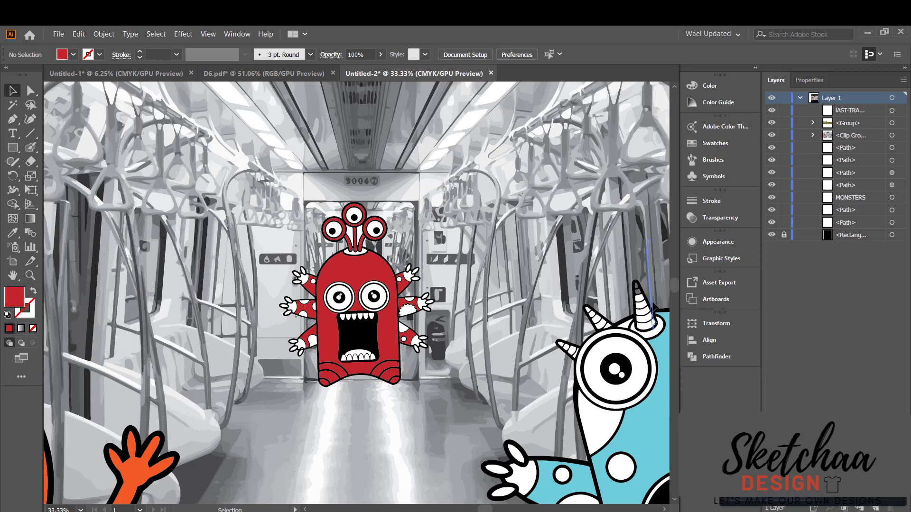
{"action": "key", "text": "ctrl+minus"}
{"action": "key", "text": "ctrl+minus"}
{"action": "key", "text": "ctrl+minus"}
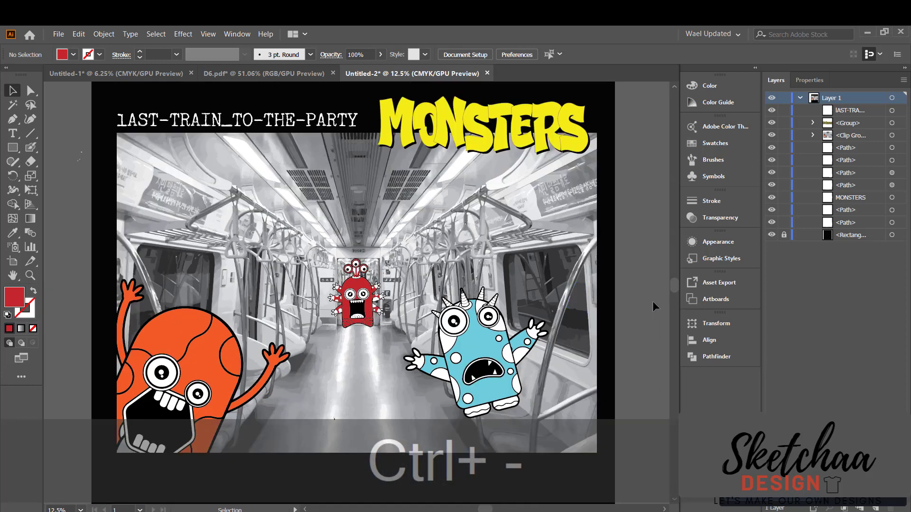
{"action": "double_click", "coordinate": [498, 326]}
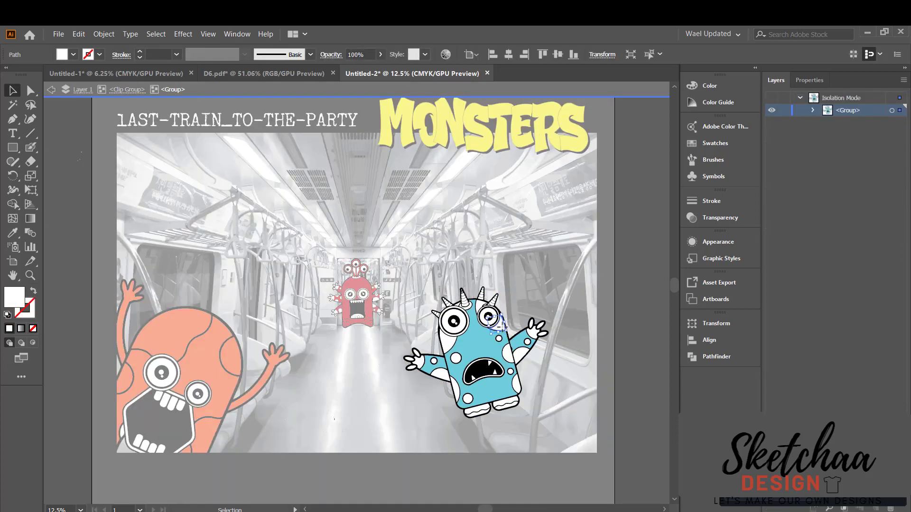
{"action": "left_click", "coordinate": [481, 306], "text": "shift"}
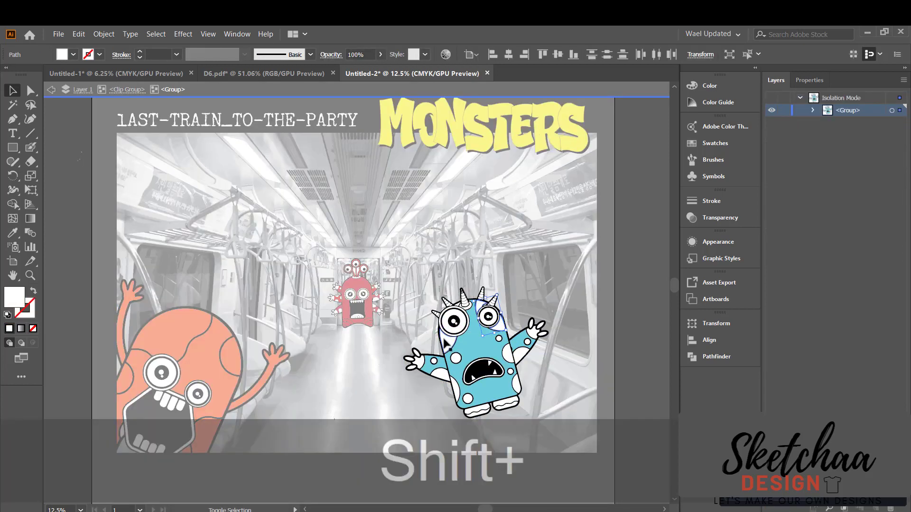
{"action": "left_click", "coordinate": [470, 374], "text": "shift"}
{"action": "key", "text": "Escape"}
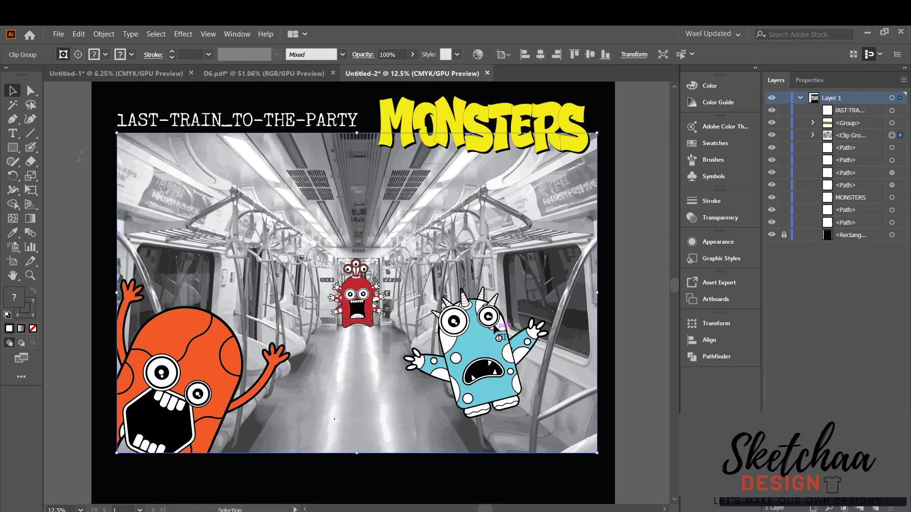
{"action": "double_click", "coordinate": [502, 332]}
{"action": "double_click", "coordinate": [502, 332]}
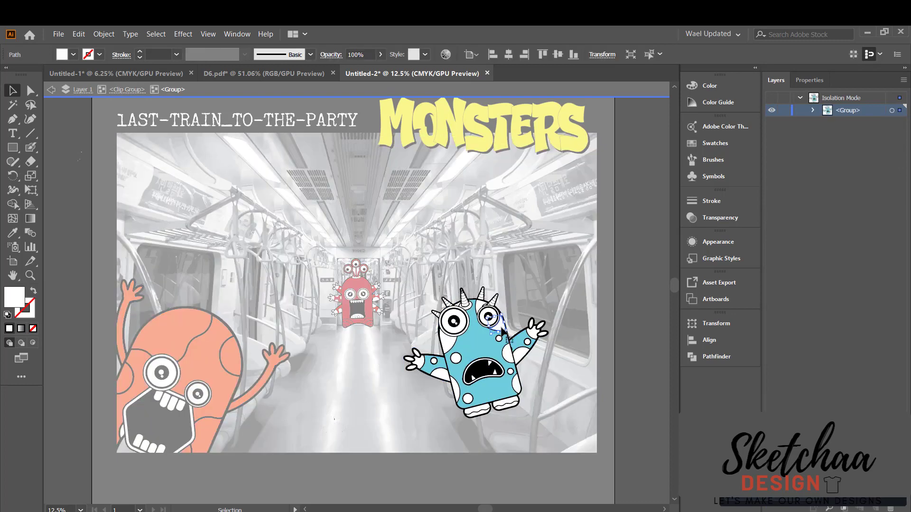
{"action": "left_click", "coordinate": [495, 325]}
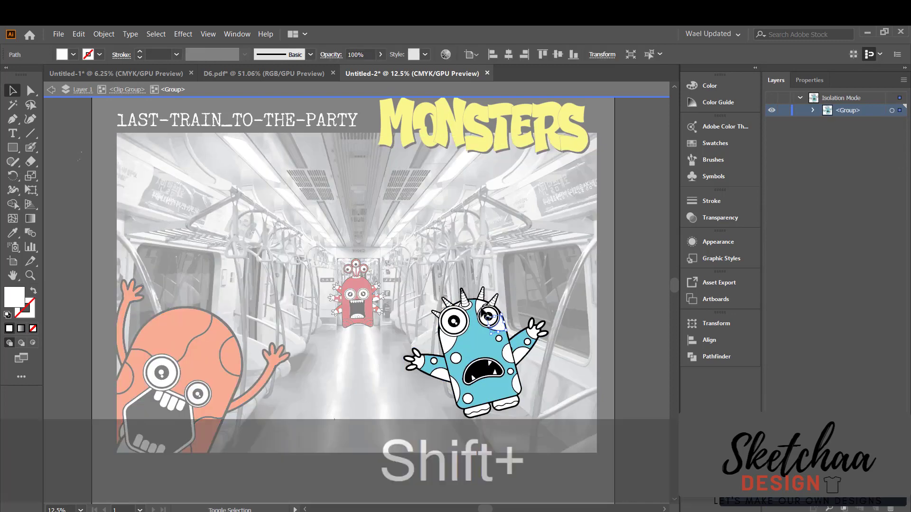
{"action": "double_click", "coordinate": [449, 339]}
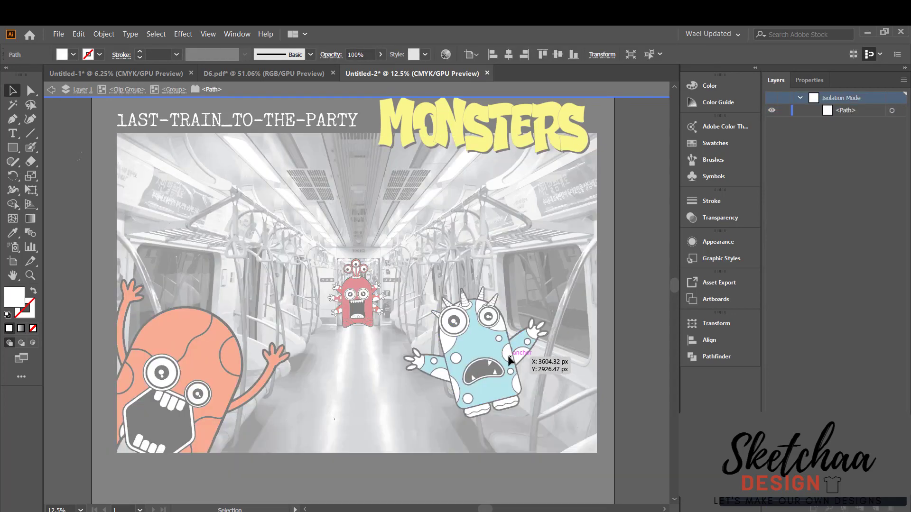
{"action": "key", "text": "Escape"}
Isolate the blue monster and recolor its large white body patches and the upper parts of its feet with its body blue
{"action": "double_click", "coordinate": [509, 355]}
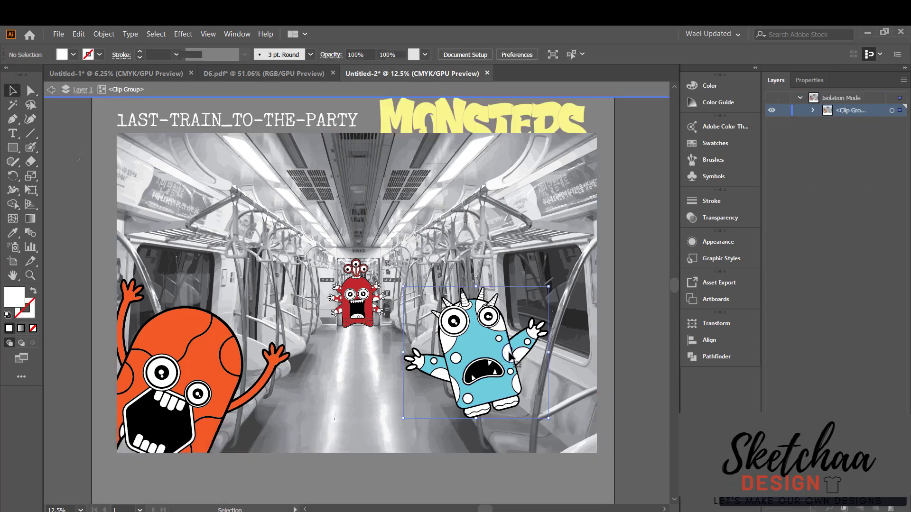
{"action": "left_click", "coordinate": [508, 354]}
{"action": "left_click", "coordinate": [506, 332], "text": "shift"}
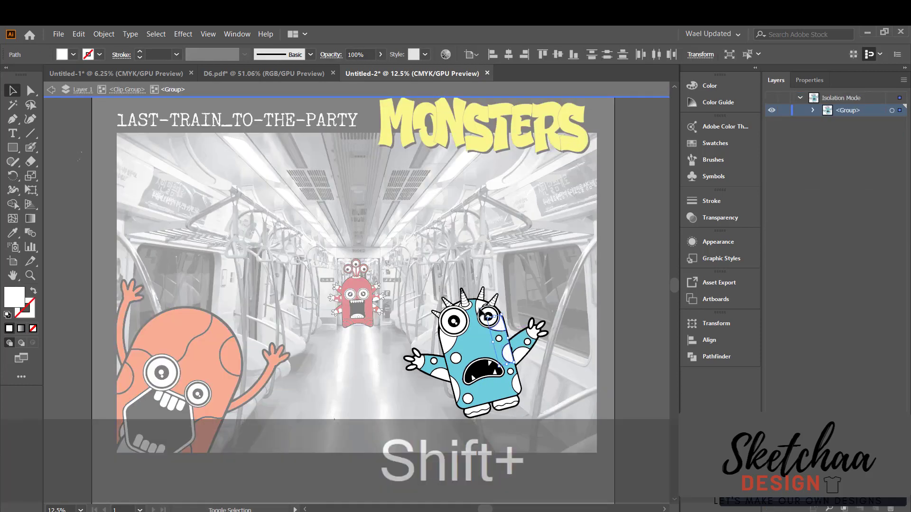
{"action": "left_click", "coordinate": [481, 313], "text": "shift"}
{"action": "left_click", "coordinate": [483, 365], "text": "shift"}
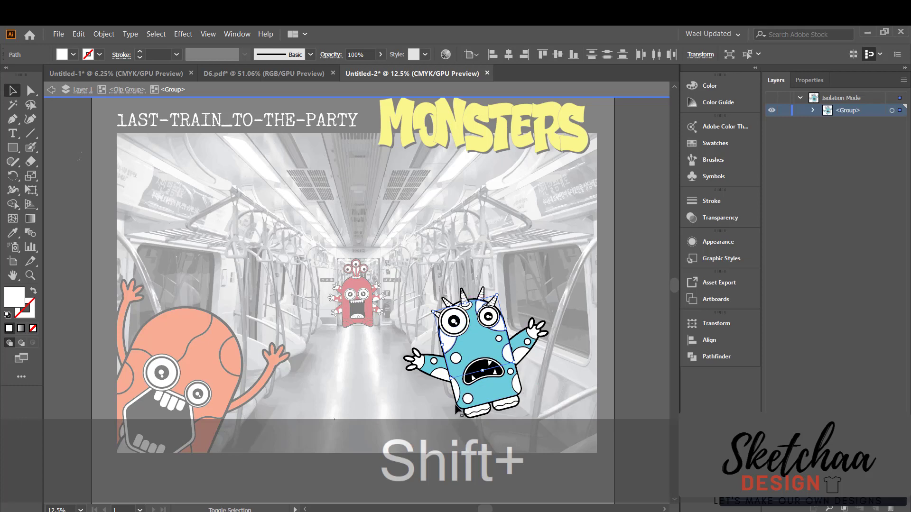
{"action": "left_click", "coordinate": [485, 413], "text": "shift"}
{"action": "left_click", "coordinate": [485, 413], "text": "shift"}
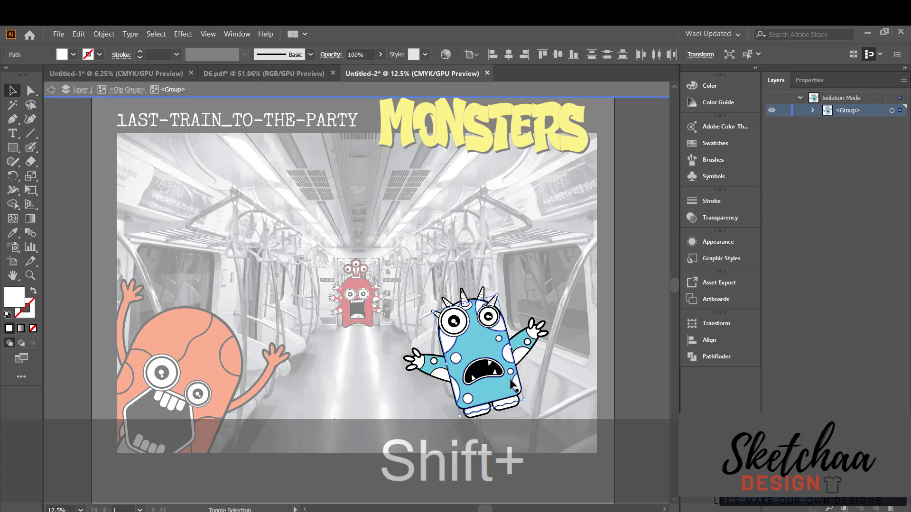
{"action": "key", "text": "Escape"}
Draw a light blue rectangle over the clipped train scene, matching the train image's extent
{"action": "key", "text": "m"}
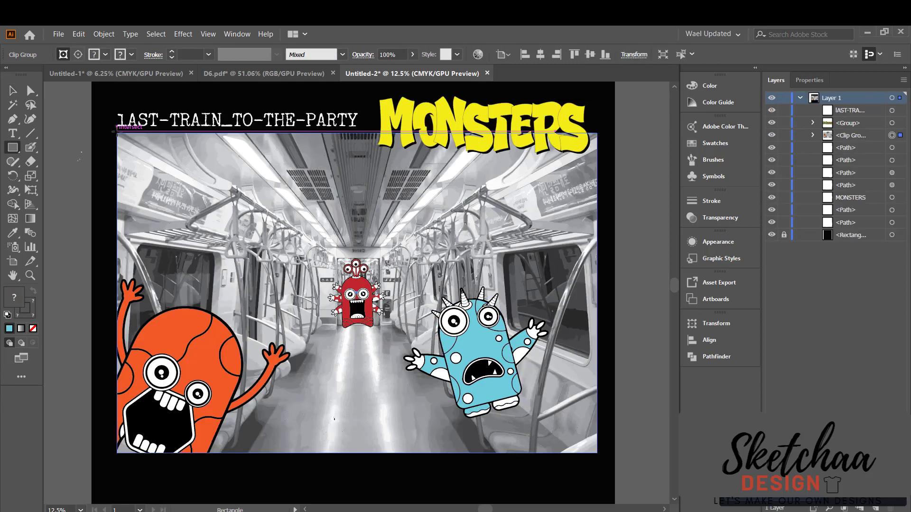
{"action": "left_click_drag", "start_coordinate": [118, 134], "coordinate": [598, 453]}
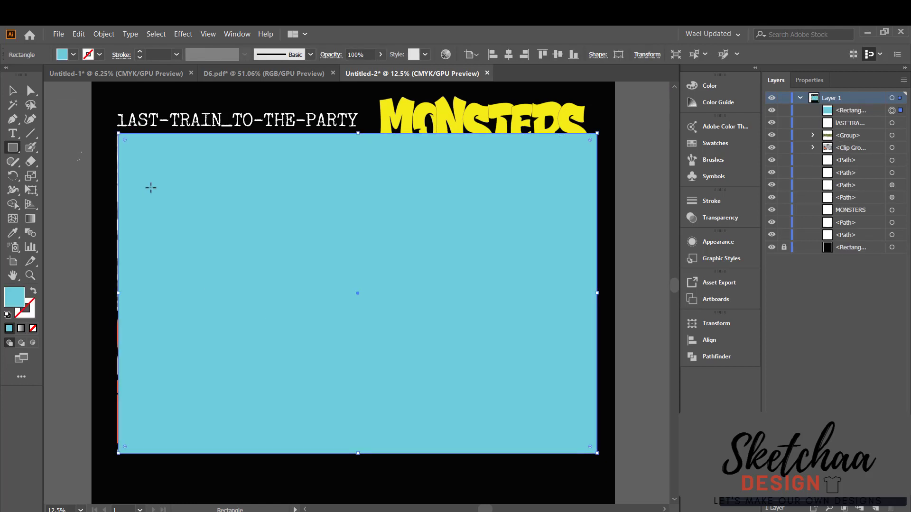
{"action": "left_click", "coordinate": [11, 88]}
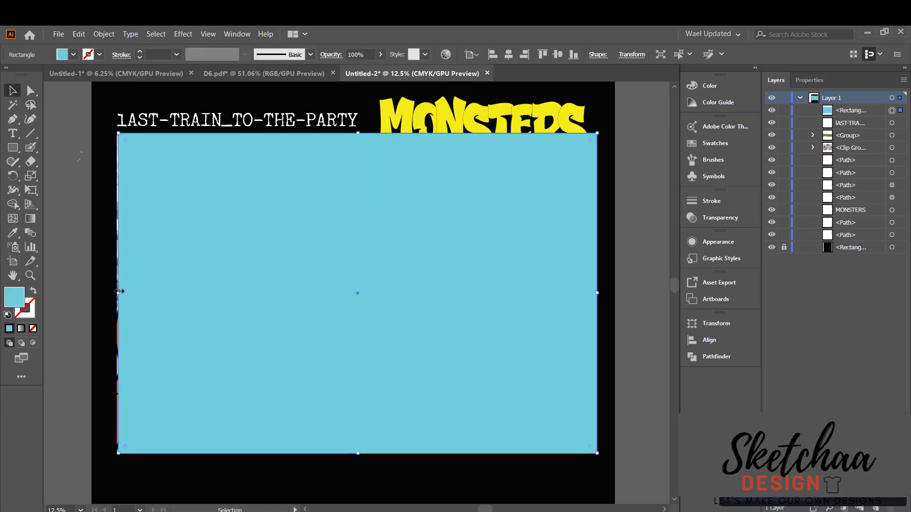
Extend the light blue rectangle to the train image's left edge and fill it with black
{"action": "left_click_drag", "start_coordinate": [119, 291], "coordinate": [116, 292]}
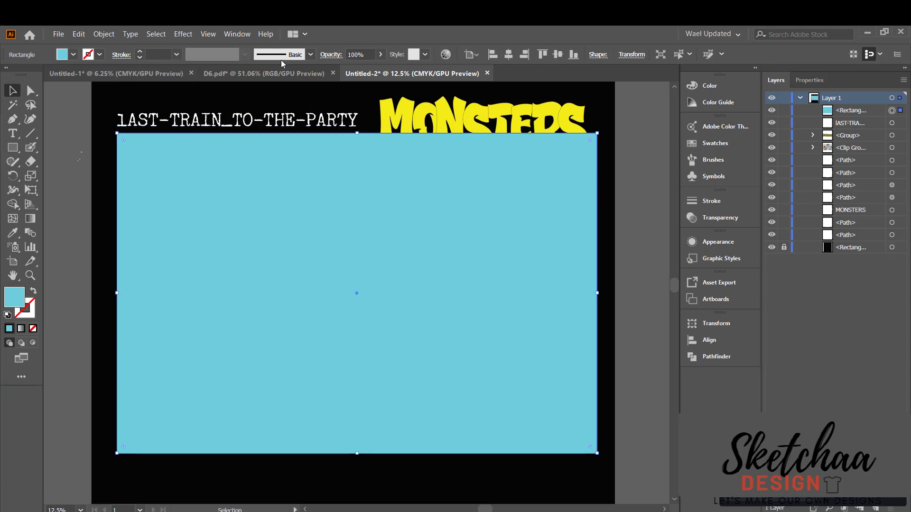
{"action": "left_click", "coordinate": [74, 56]}
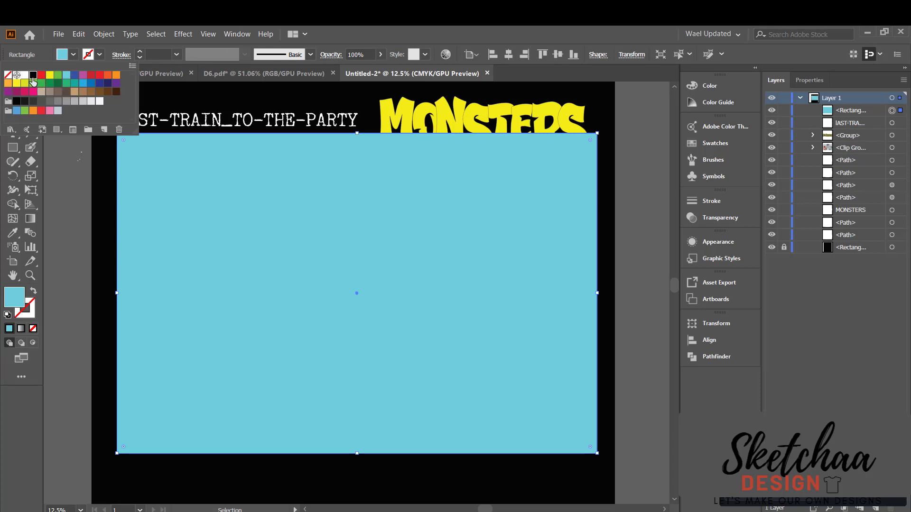
{"action": "left_click", "coordinate": [33, 75]}
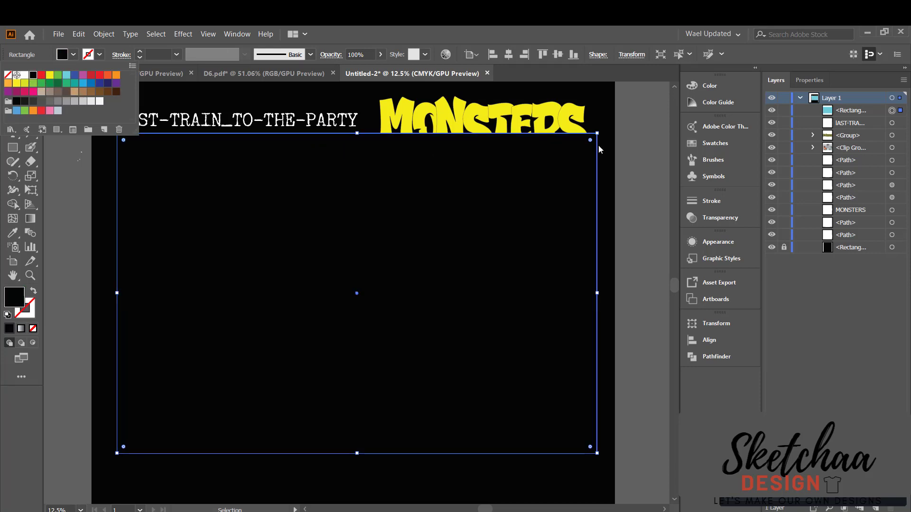
Try the Screen, Darken, Lighten and Color Dodge blending modes on the black rectangle
{"action": "left_click", "coordinate": [727, 217]}
{"action": "left_click", "coordinate": [727, 218]}
{"action": "left_click", "coordinate": [594, 214]}
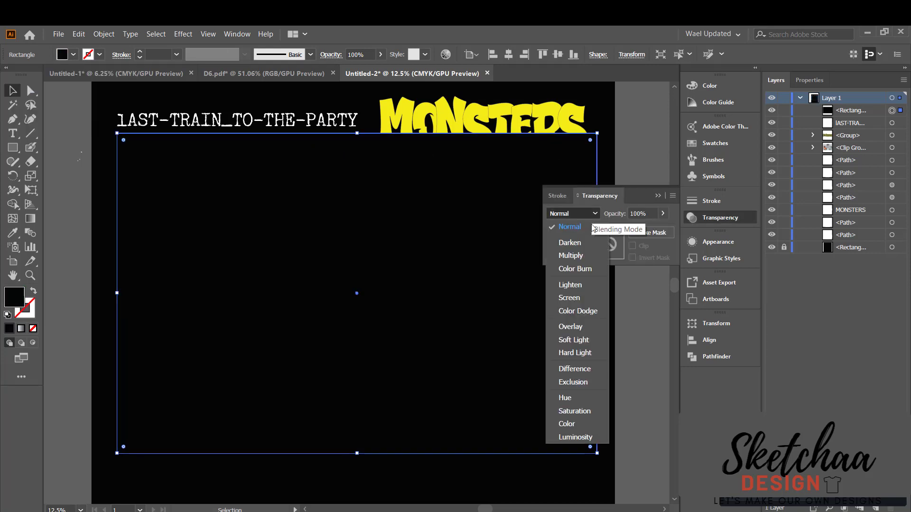
{"action": "left_click", "coordinate": [575, 295]}
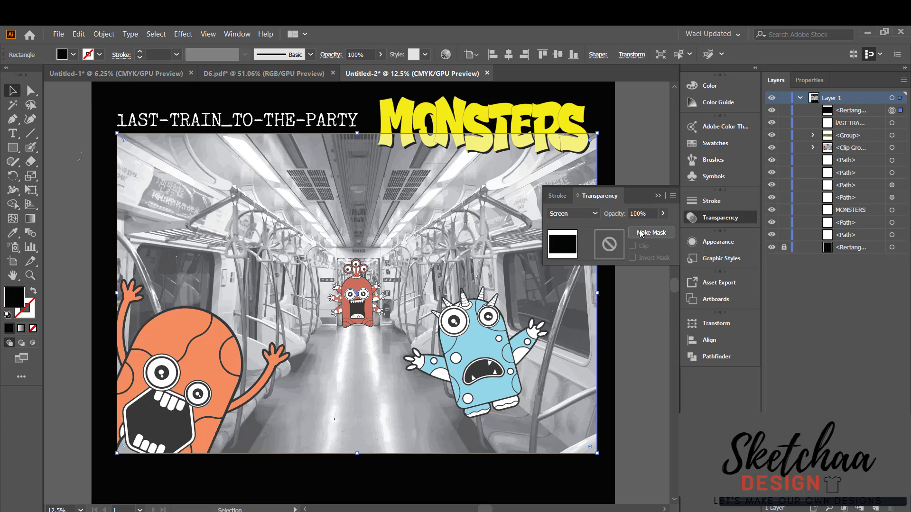
{"action": "left_click", "coordinate": [595, 214]}
{"action": "left_click", "coordinate": [578, 243]}
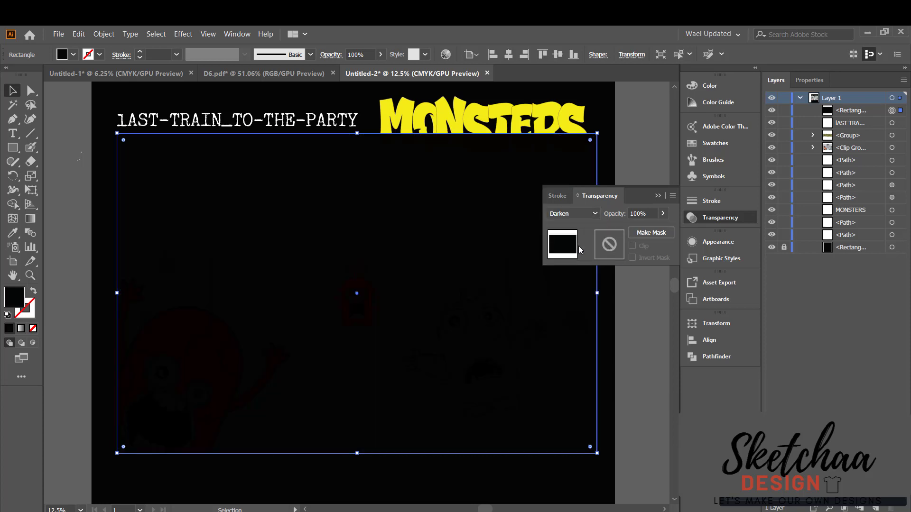
{"action": "left_click", "coordinate": [595, 214]}
{"action": "left_click", "coordinate": [571, 285]}
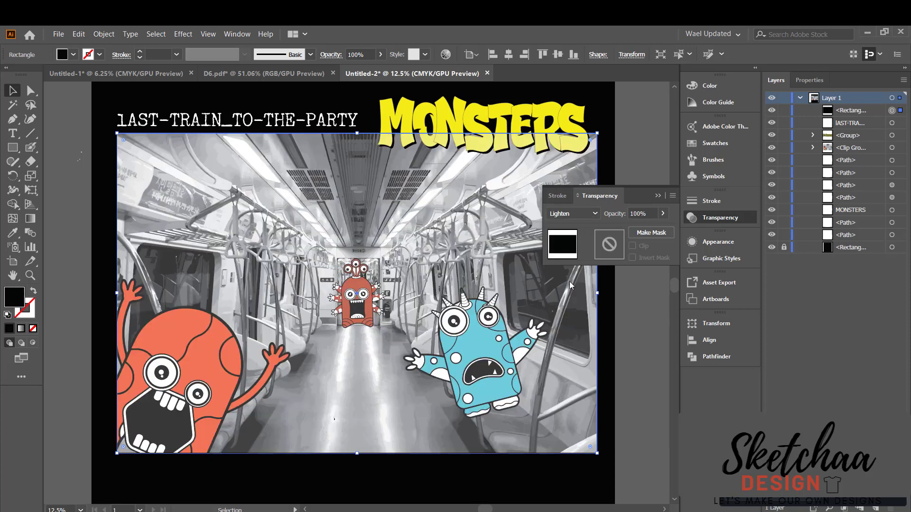
{"action": "left_click", "coordinate": [595, 214]}
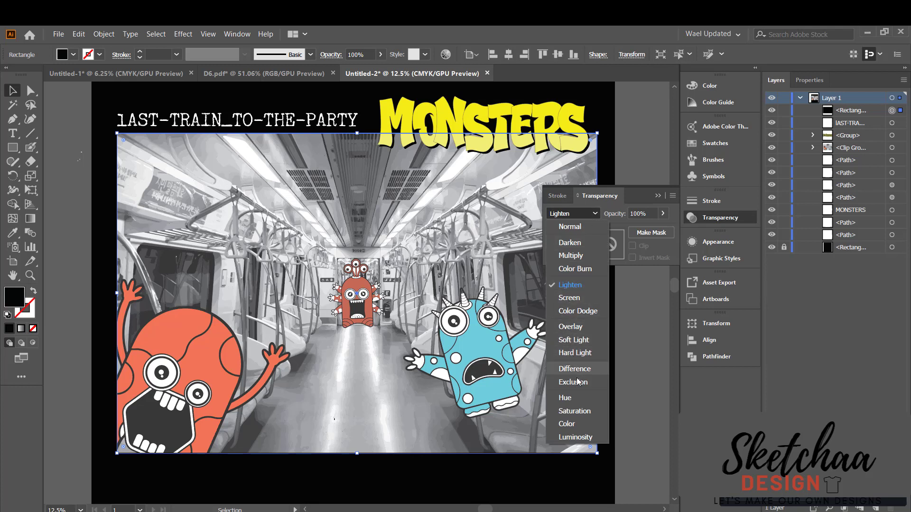
{"action": "left_click", "coordinate": [578, 312]}
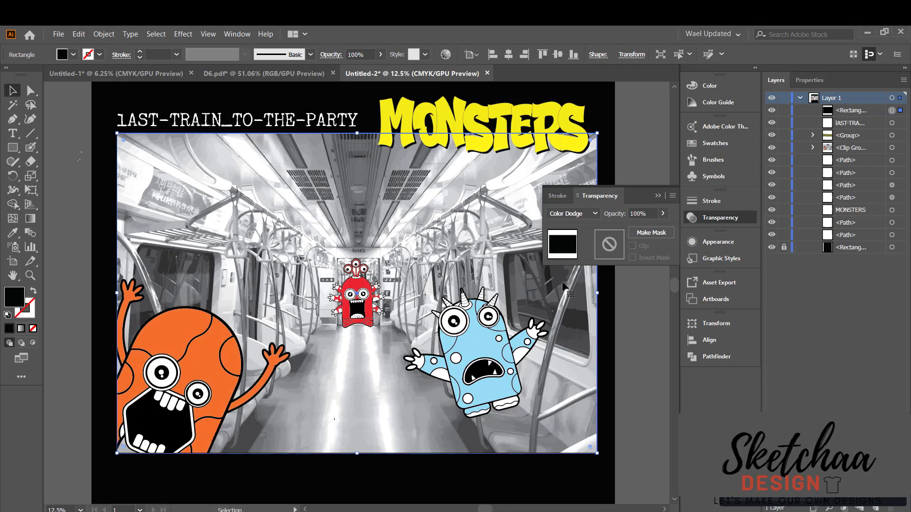
Set the black rectangle to Hard Light at 52% opacity and place it above the other artwork in the layer order
{"action": "left_click", "coordinate": [589, 216]}
{"action": "left_click", "coordinate": [575, 353]}
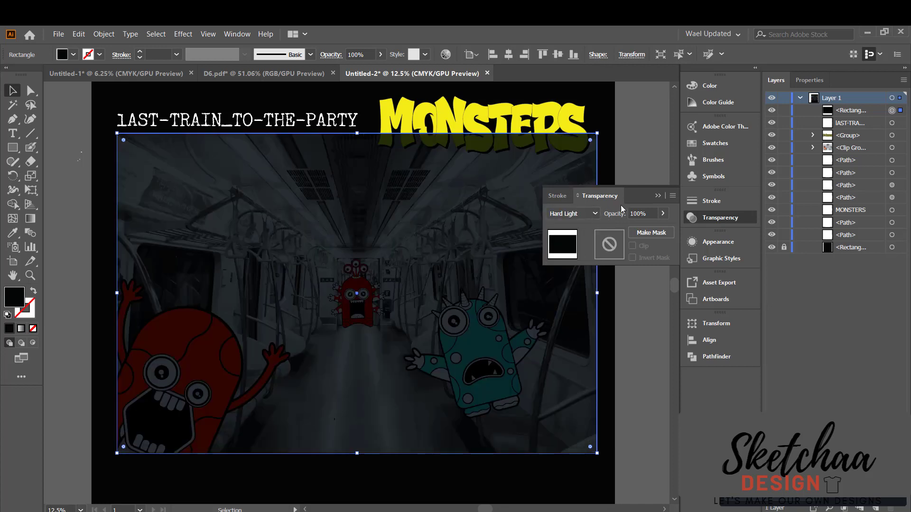
{"action": "left_click", "coordinate": [663, 214]}
{"action": "left_click_drag", "start_coordinate": [628, 230], "coordinate": [627, 230]}
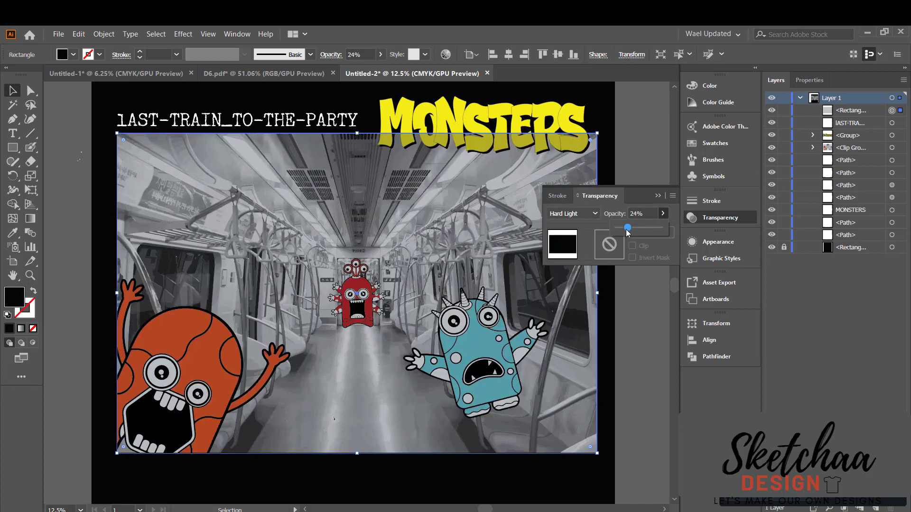
{"action": "left_click", "coordinate": [657, 196]}
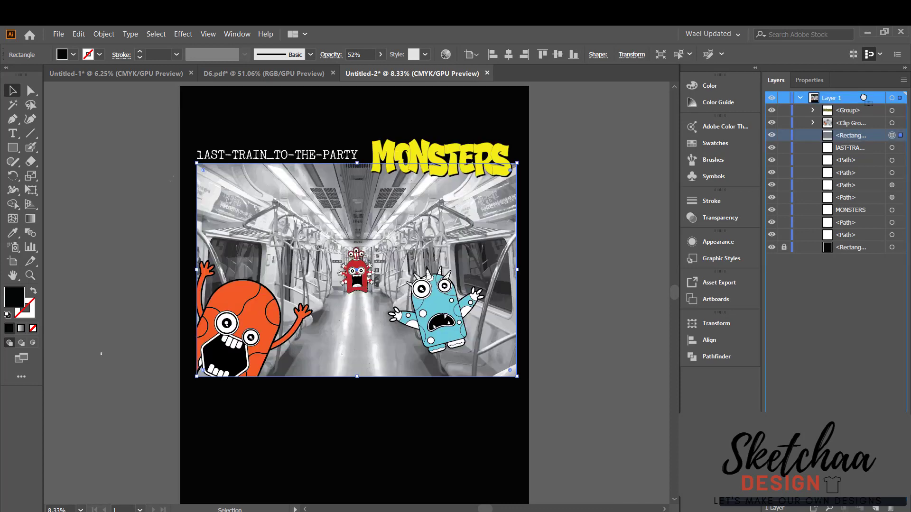
{"action": "left_click", "coordinate": [592, 193]}
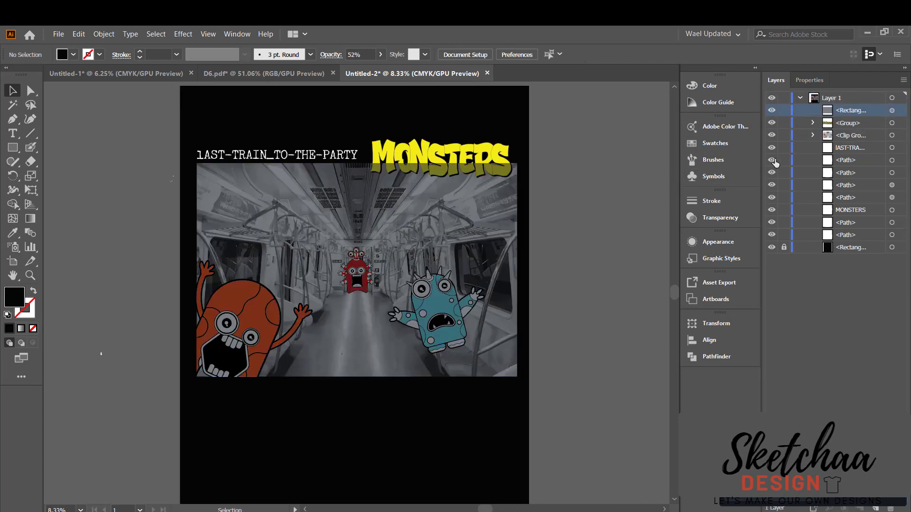
Take the blue, orange and red monster groups out of the train's clip group and paste them in place above the dark overlay
{"action": "left_click", "coordinate": [849, 136]}
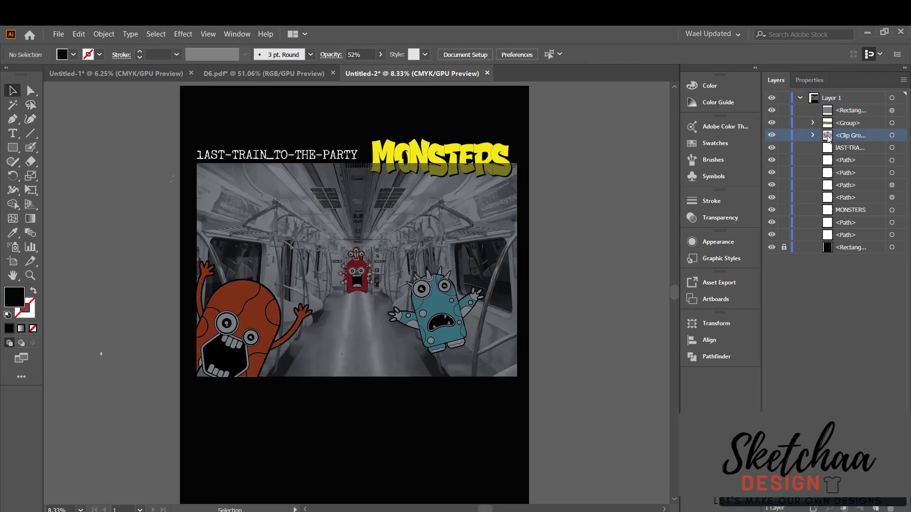
{"action": "left_click", "coordinate": [812, 136]}
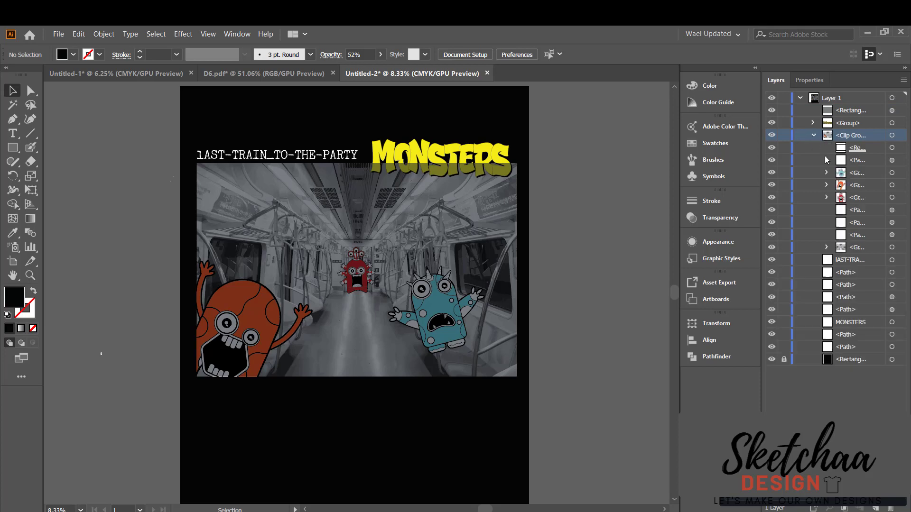
{"action": "left_click", "coordinate": [900, 173], "text": "shift"}
{"action": "left_click", "coordinate": [900, 185], "text": "shift"}
{"action": "left_click", "coordinate": [900, 197], "text": "shift"}
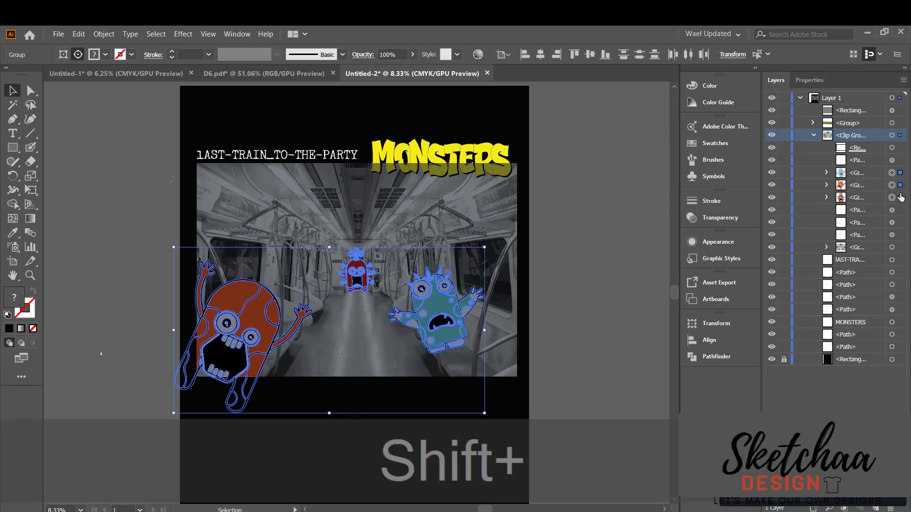
{"action": "key", "text": "ctrl+x"}
{"action": "key", "text": "ctrl+f"}
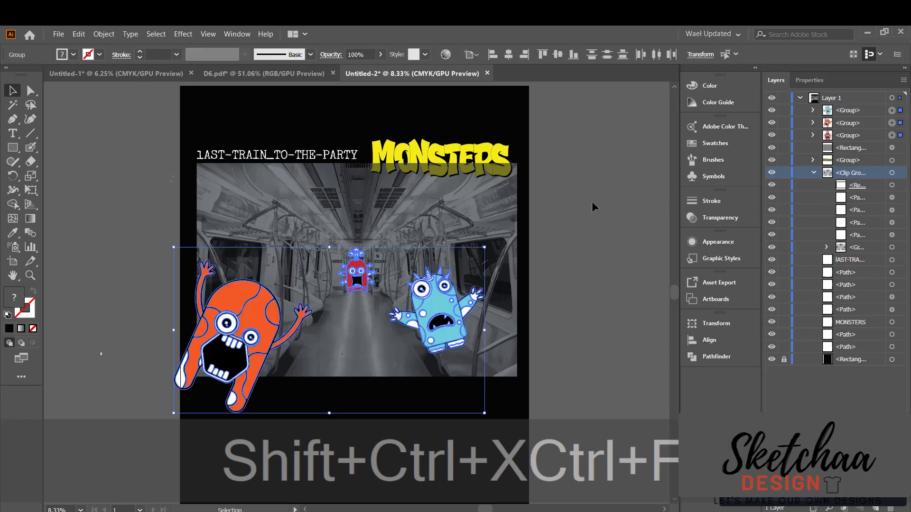
{"action": "left_click", "coordinate": [592, 201]}
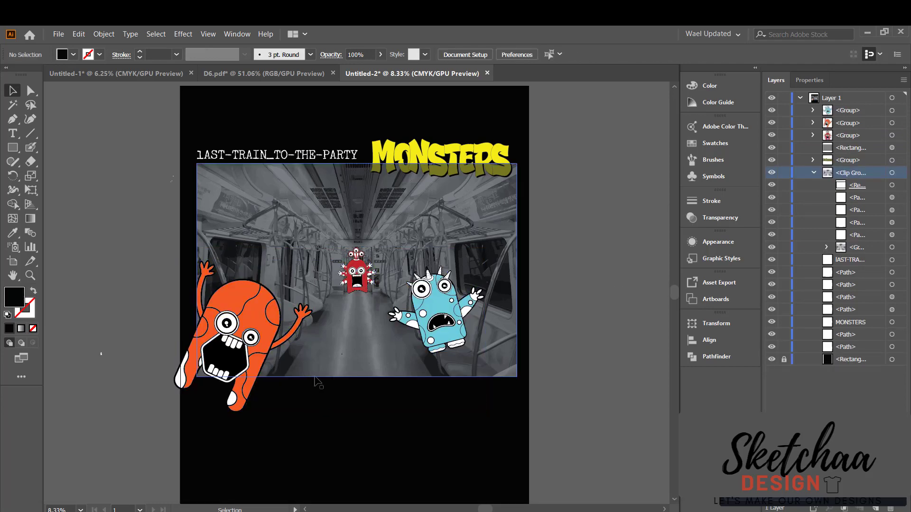
{"action": "double_click", "coordinate": [507, 236]}
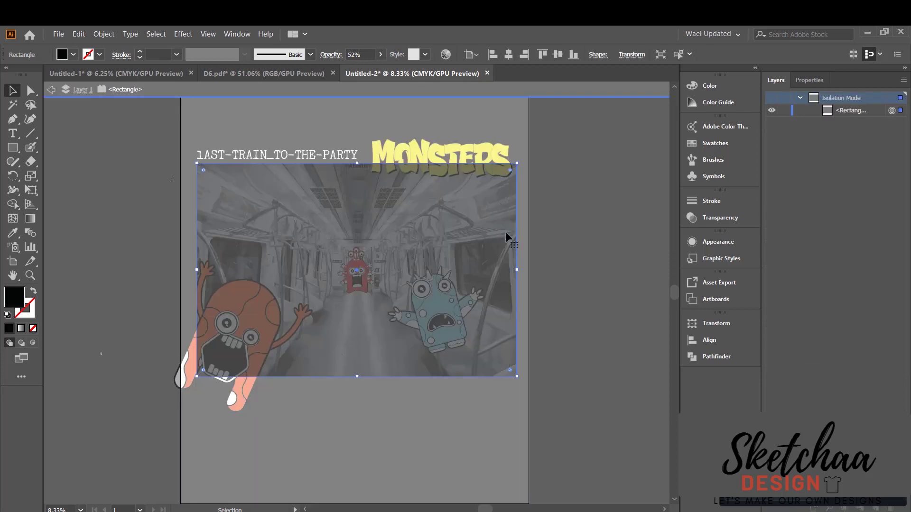
{"action": "double_click", "coordinate": [601, 242]}
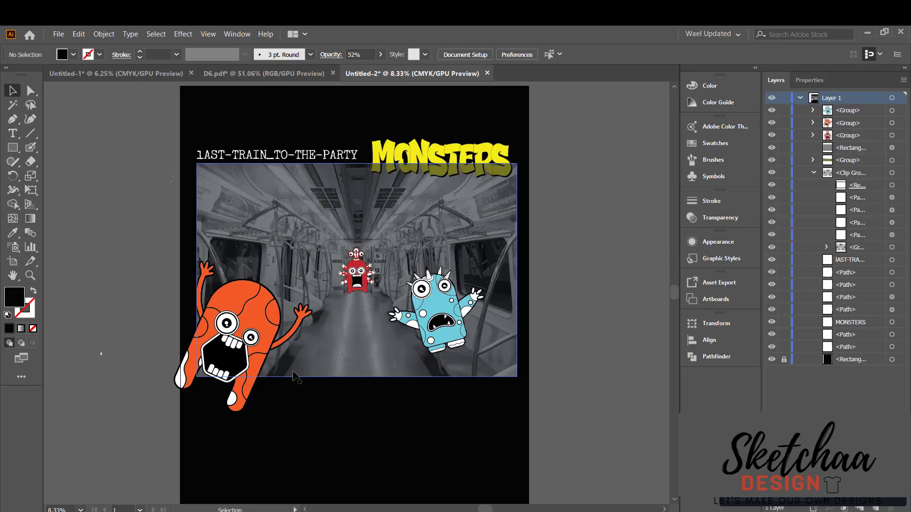
{"action": "left_click", "coordinate": [263, 337]}
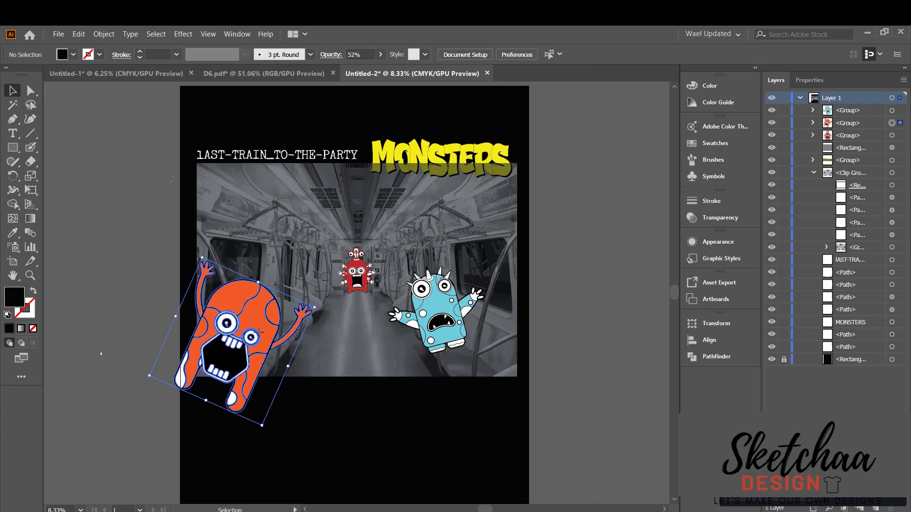
{"action": "left_click", "coordinate": [595, 283]}
Bring the yellow MONSTERS lettering in place above the dark overlay
{"action": "left_click", "coordinate": [483, 161]}
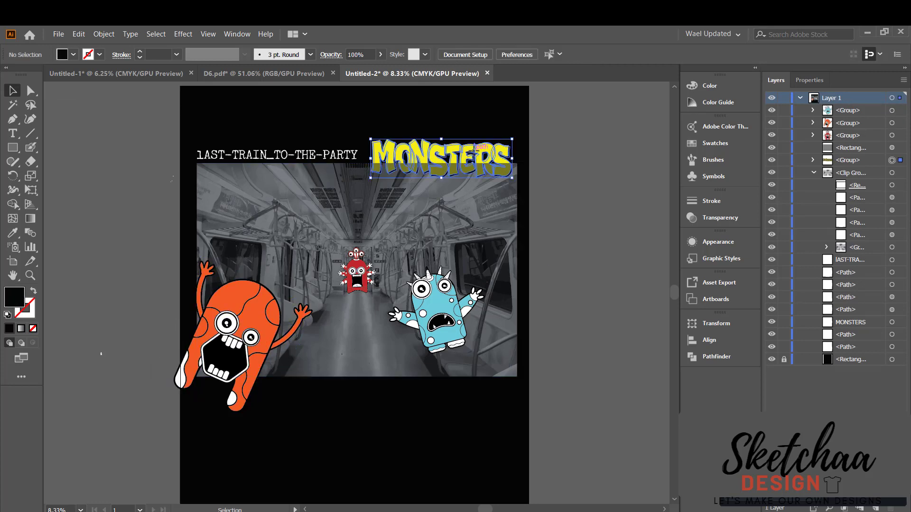
{"action": "key", "text": "ctrl+x"}
{"action": "key", "text": "ctrl+f"}
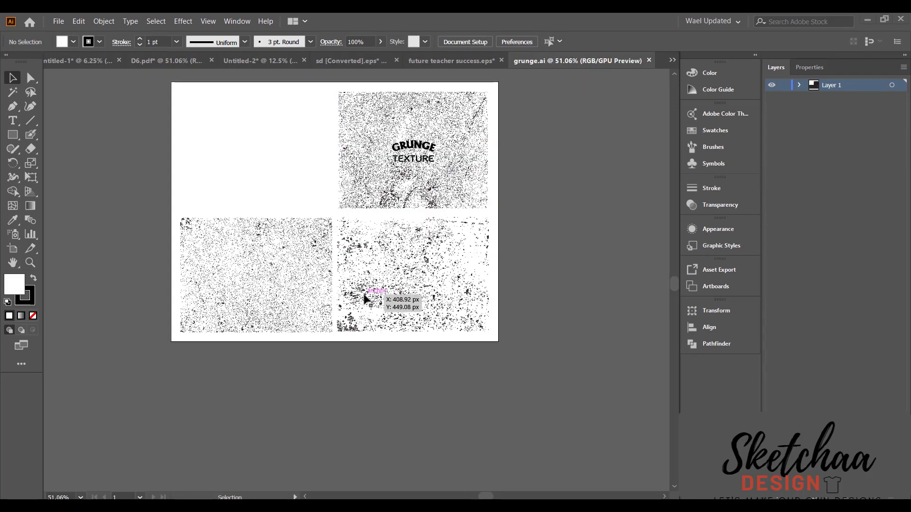
Copy the lower-left speckled texture from grunge.ai and give the grouped artwork in Untitled-2 an opacity mask with Clip off, opened for editing
{"action": "left_click", "coordinate": [309, 310]}
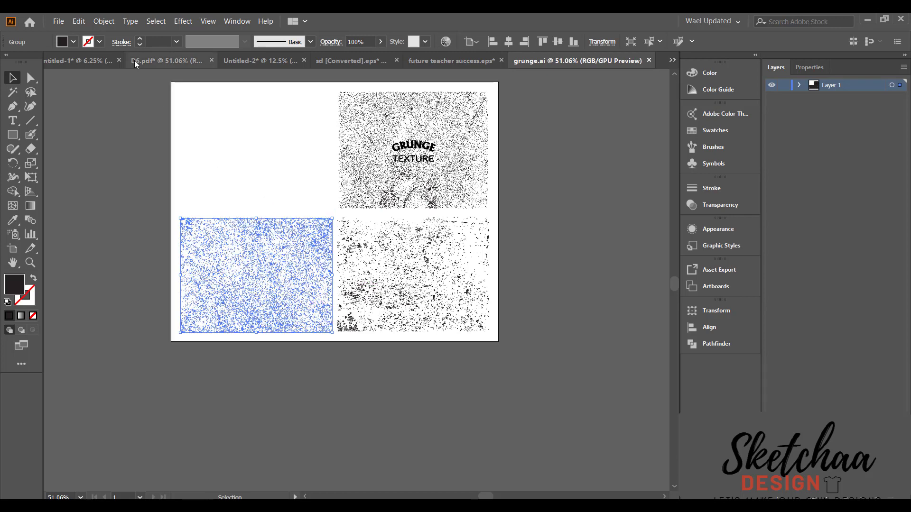
{"action": "left_click", "coordinate": [232, 61]}
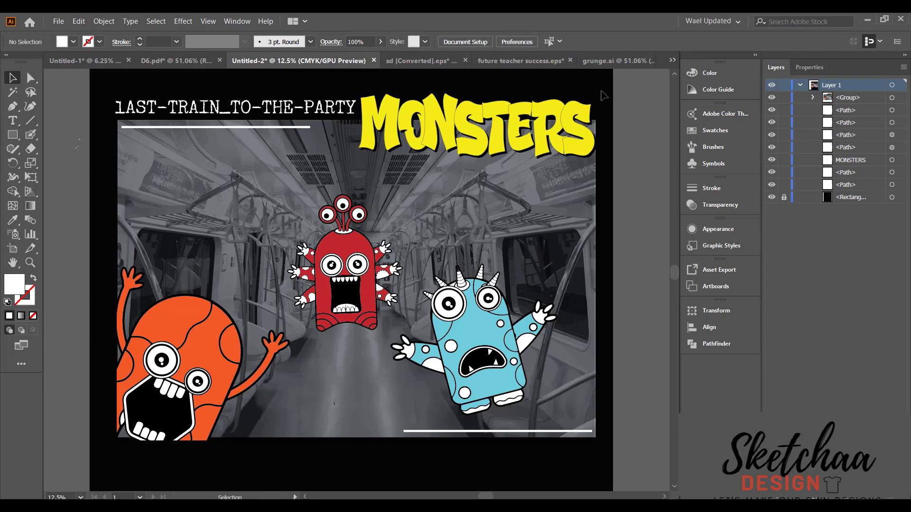
{"action": "left_click_drag", "start_coordinate": [601, 92], "coordinate": [114, 459]}
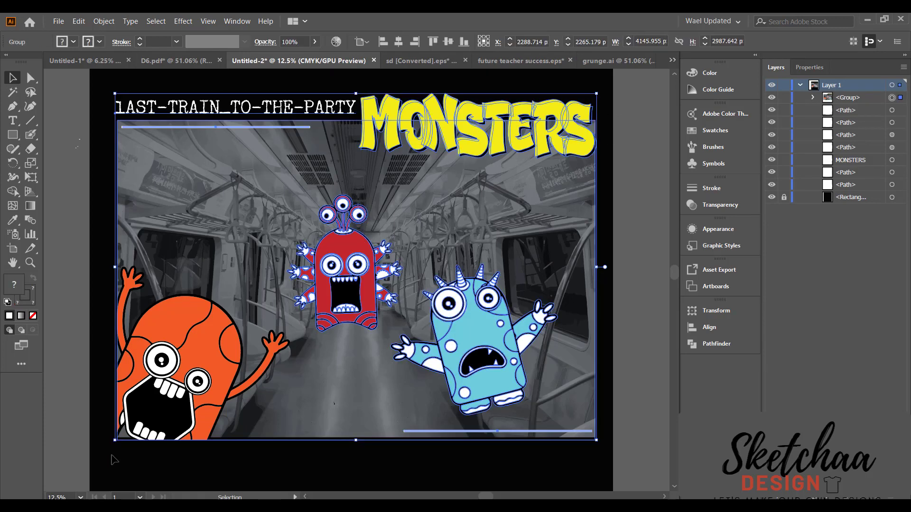
{"action": "left_click", "coordinate": [730, 205]}
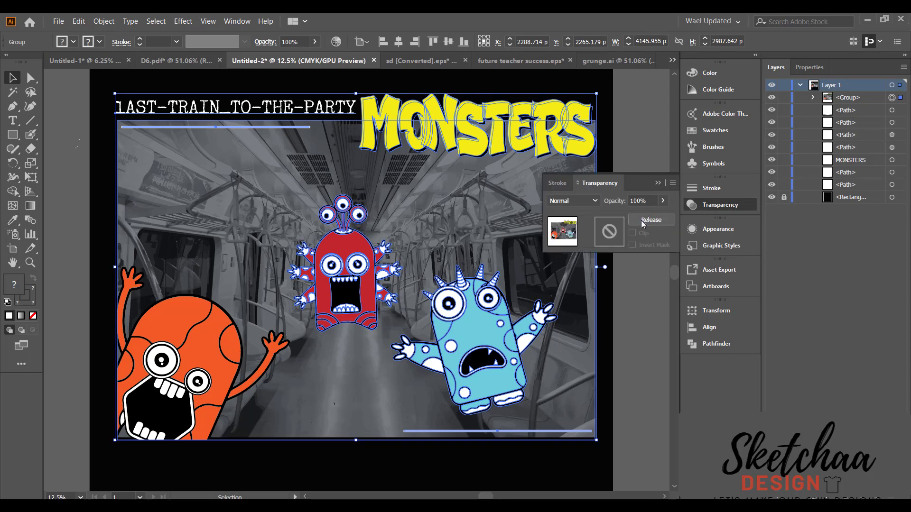
{"action": "left_click", "coordinate": [642, 220]}
{"action": "left_click", "coordinate": [632, 233]}
{"action": "left_click", "coordinate": [617, 237]}
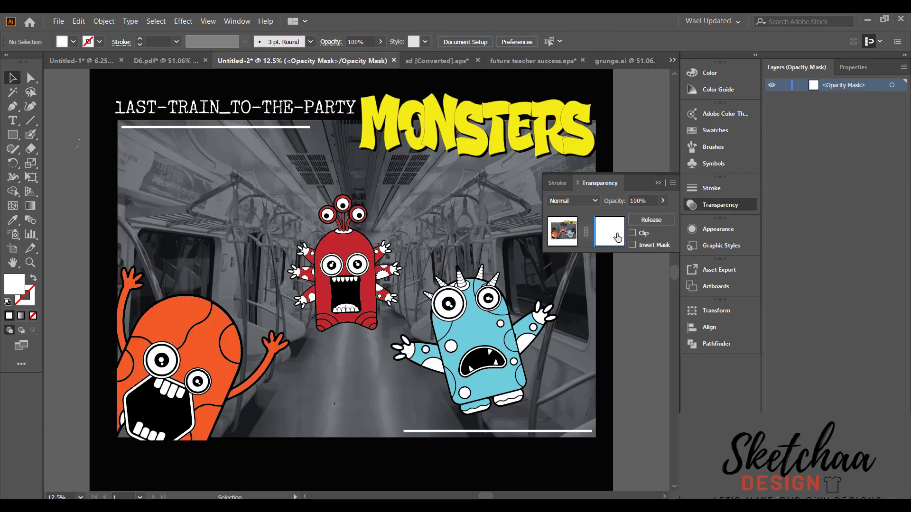
Paste the grunge texture into the opacity mask, enlarge it to cover the whole design and fill it with black
{"action": "key", "text": "ctrl+v"}
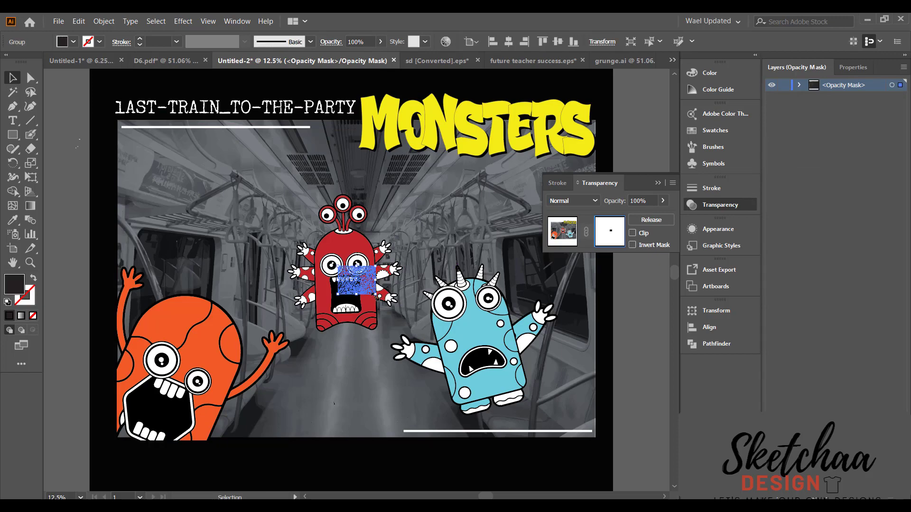
{"action": "left_click_drag", "start_coordinate": [381, 309], "coordinate": [602, 469]}
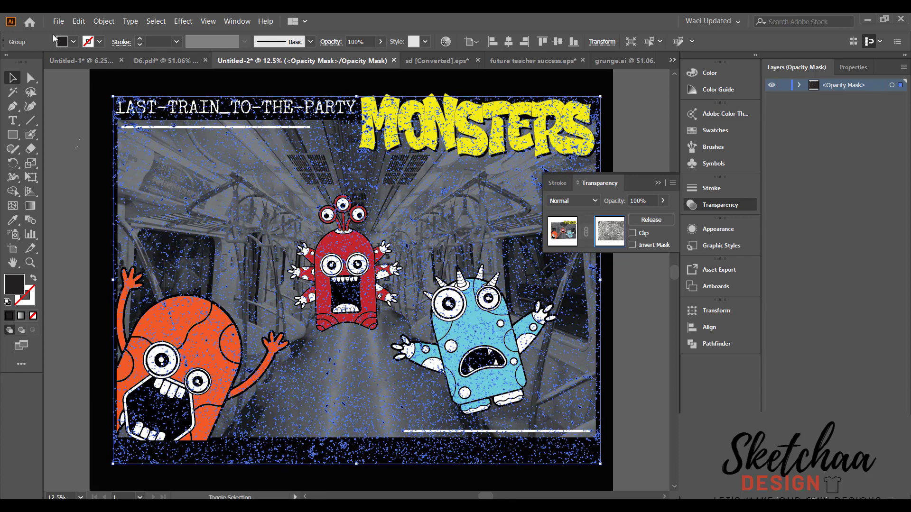
{"action": "left_click", "coordinate": [72, 41]}
{"action": "left_click", "coordinate": [32, 62]}
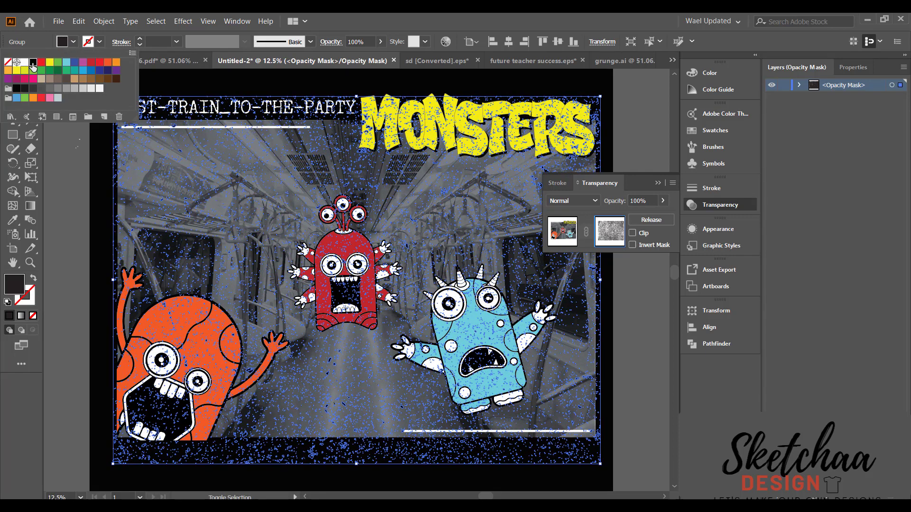
{"action": "double_click", "coordinate": [14, 284]}
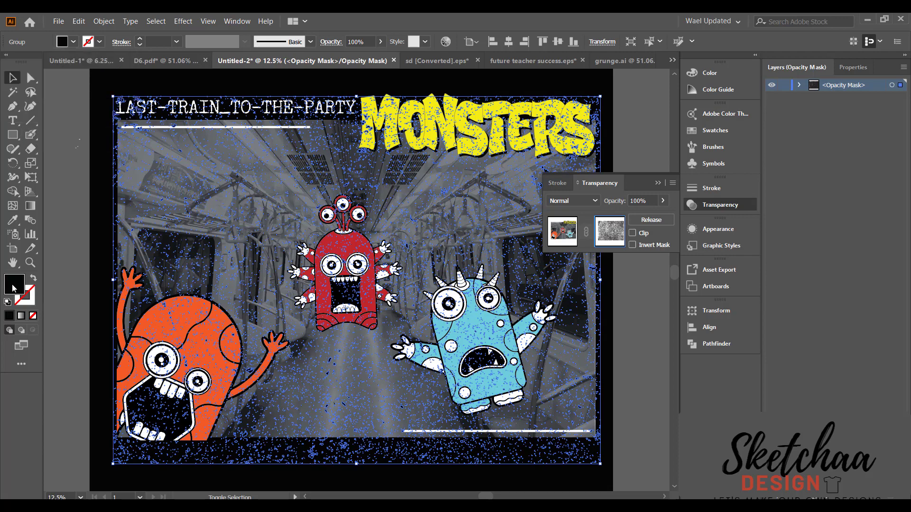
Return from the opacity mask to the artwork and select the masked design group
{"action": "left_click", "coordinate": [647, 125]}
{"action": "left_click", "coordinate": [567, 237]}
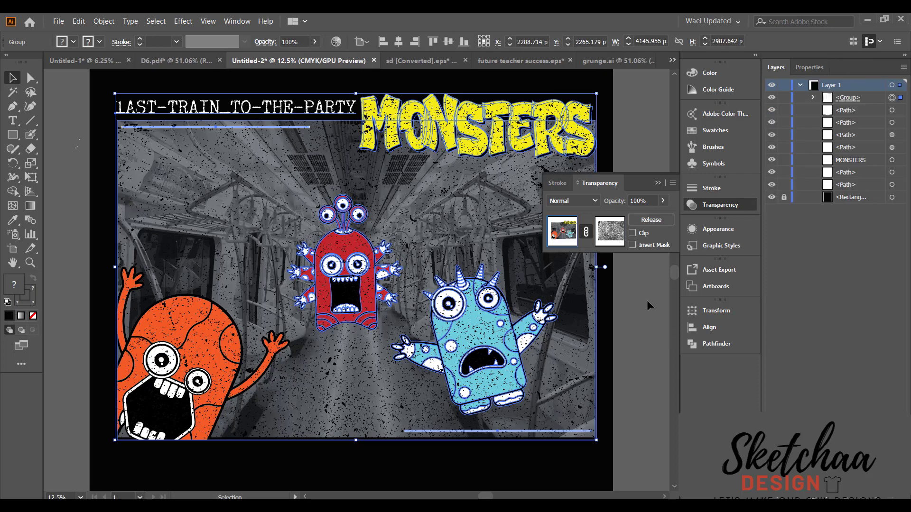
{"action": "left_click", "coordinate": [647, 300]}
{"action": "left_click", "coordinate": [664, 182]}
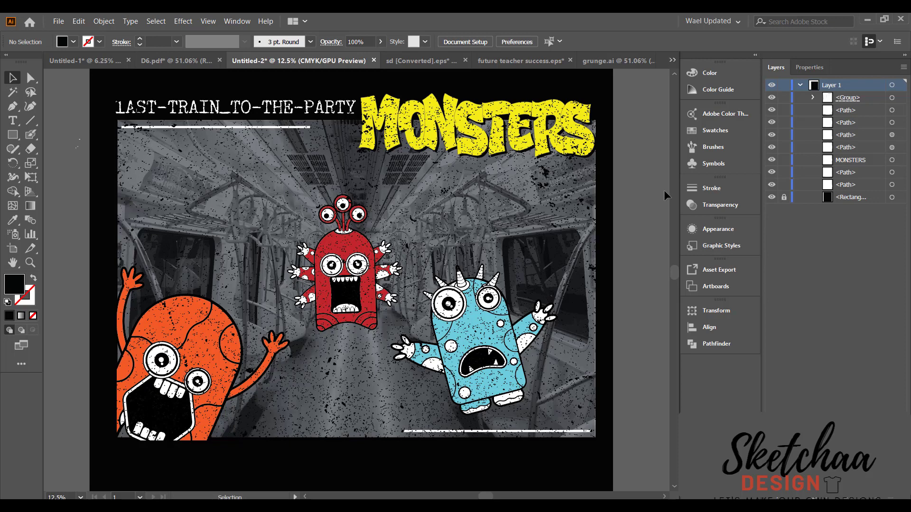
{"action": "left_click", "coordinate": [593, 437]}
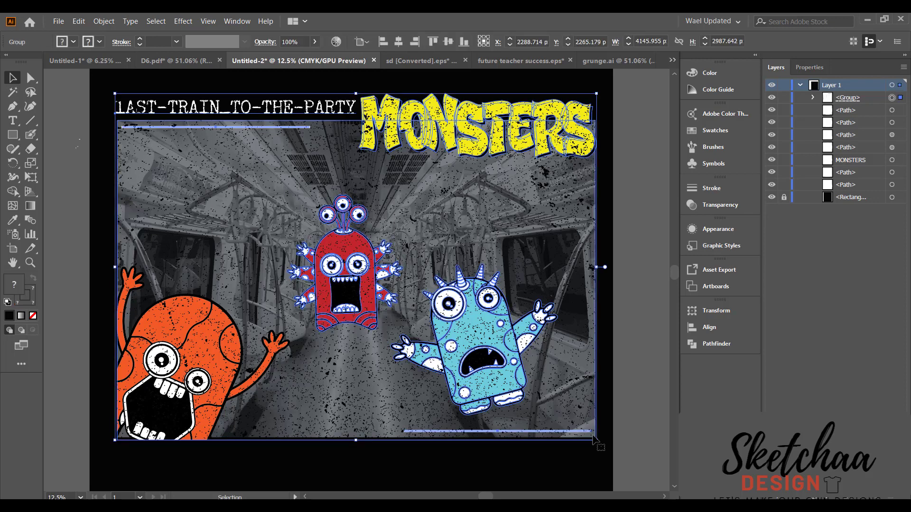
Isolate the clipped train artwork and round all corners of its clipping frame to a radius of about 248 px
{"action": "double_click", "coordinate": [594, 439]}
{"action": "left_click", "coordinate": [596, 441]}
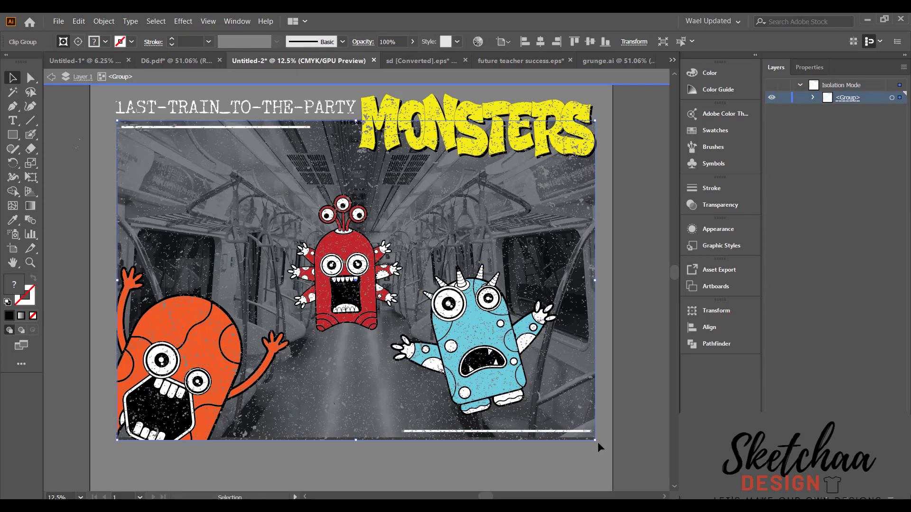
{"action": "left_click", "coordinate": [30, 78]}
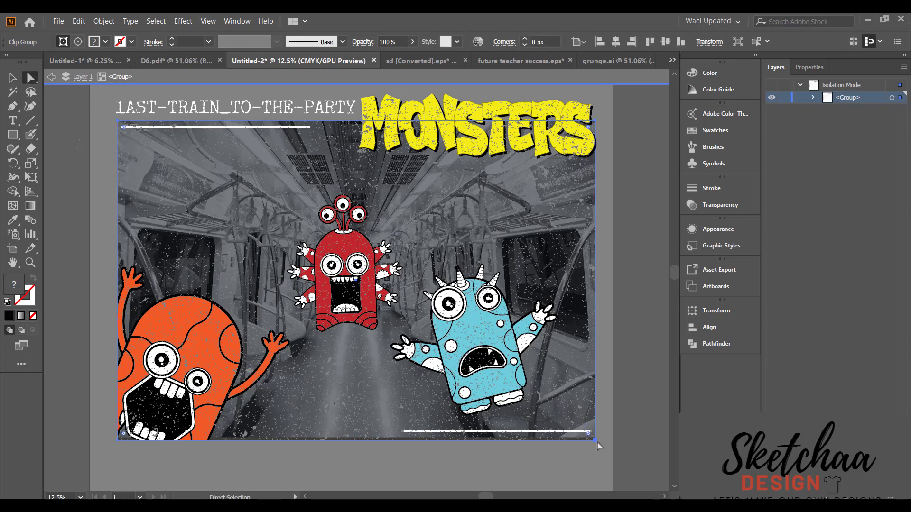
{"action": "key", "text": "v"}
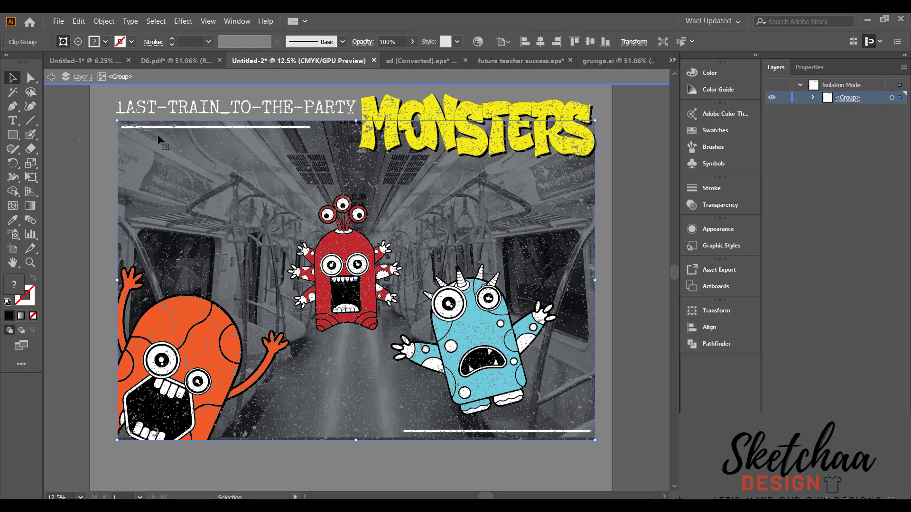
{"action": "key", "text": "a"}
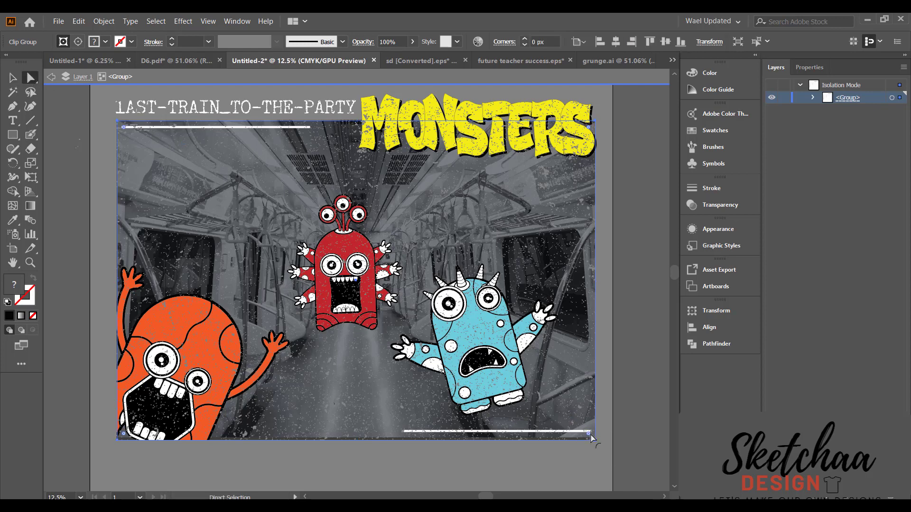
{"action": "left_click_drag", "start_coordinate": [590, 436], "coordinate": [572, 419]}
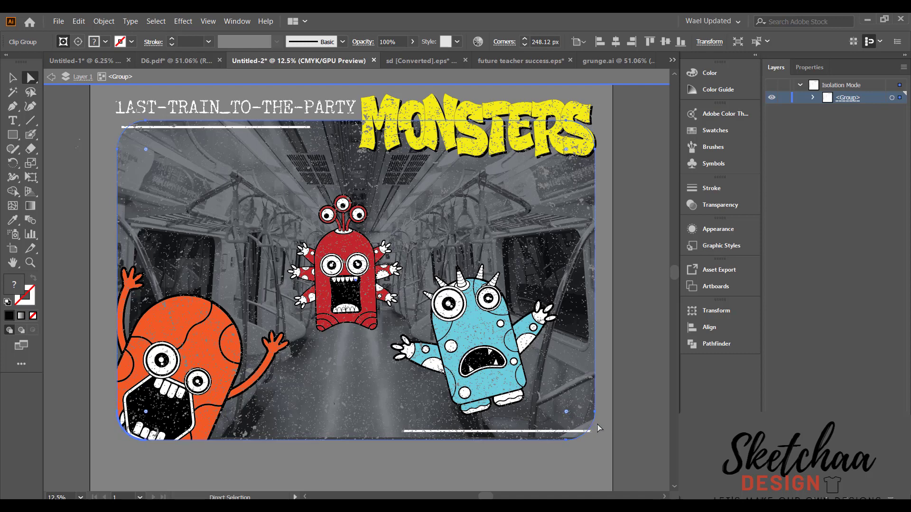
{"action": "double_click", "coordinate": [608, 446]}
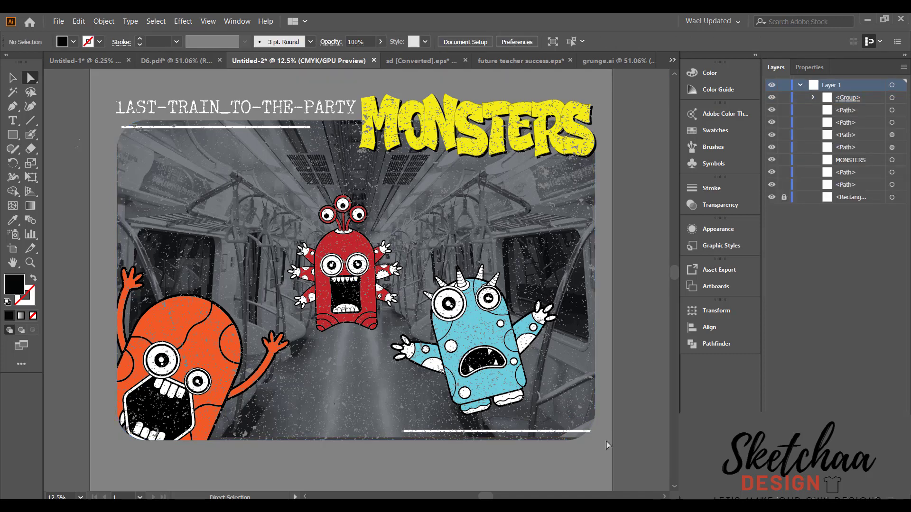
{"action": "key", "text": "ctrl+z"}
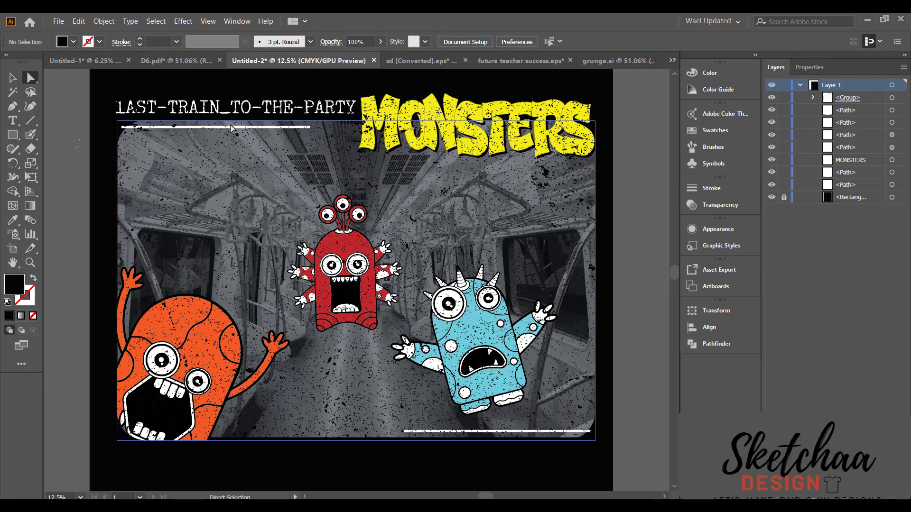
Stretch the white line under the tagline slightly to about 1648 px wide and nudge it rightward, clear of the frame's rounded corner
{"action": "left_click", "coordinate": [227, 127]}
{"action": "left_click_drag", "start_coordinate": [227, 127], "coordinate": [231, 128]}
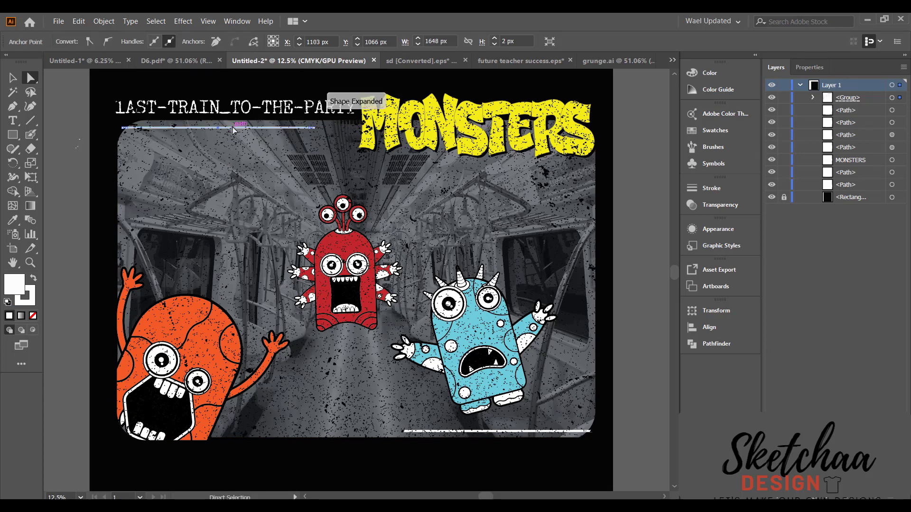
{"action": "key", "text": "v"}
{"action": "double_click", "coordinate": [212, 133]}
{"action": "key", "text": "Right"}
{"action": "key", "text": "Right"}
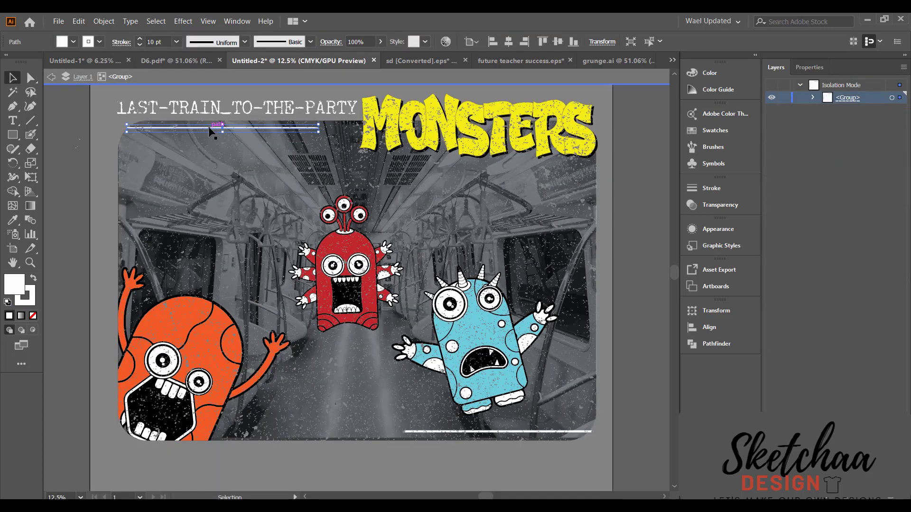
{"action": "double_click", "coordinate": [91, 92]}
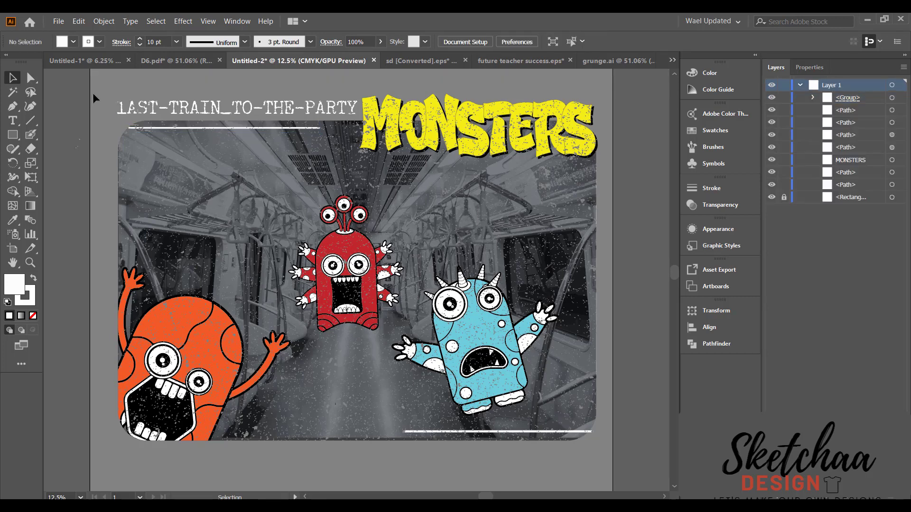
Shift the white line along the train's lower edge slightly leftward, away from the rounded corner, and leave the group with nothing selected
{"action": "double_click", "coordinate": [529, 432]}
{"action": "left_click_drag", "start_coordinate": [529, 433], "coordinate": [523, 435]}
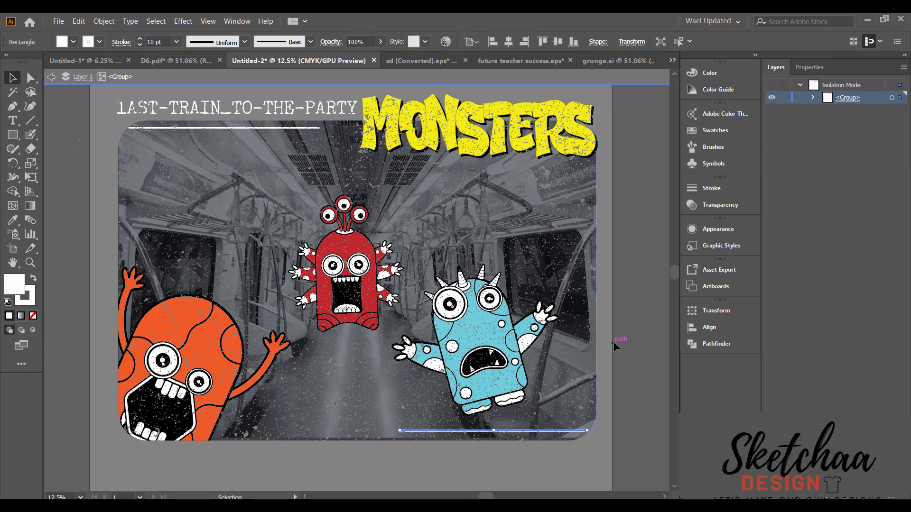
{"action": "double_click", "coordinate": [628, 332]}
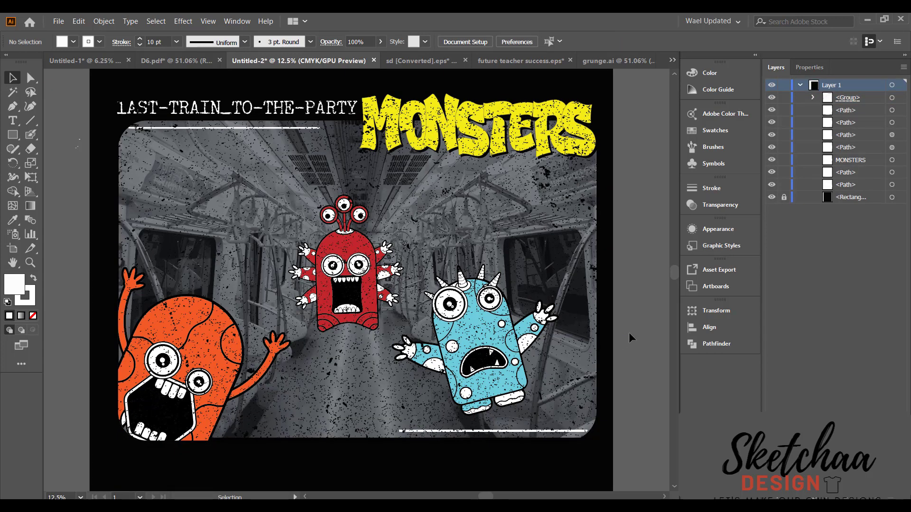
{"action": "left_click", "coordinate": [538, 263]}
{"action": "left_click", "coordinate": [654, 220]}
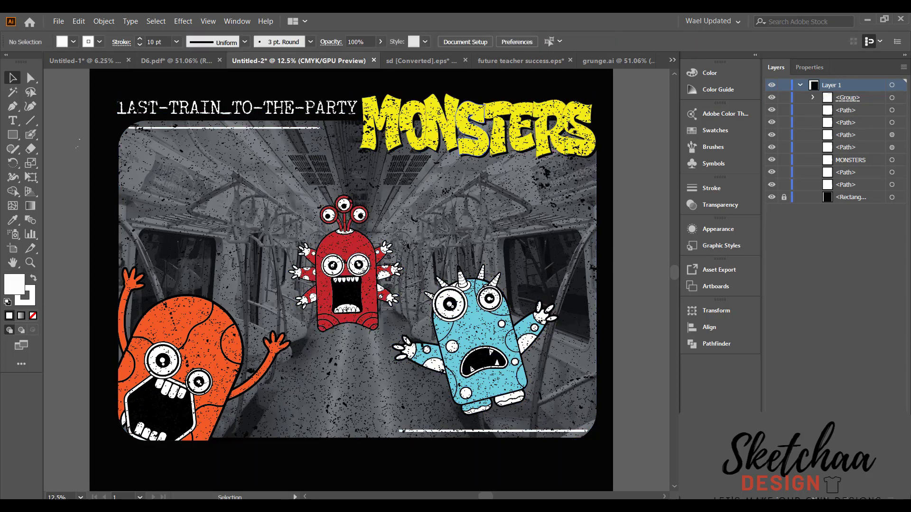